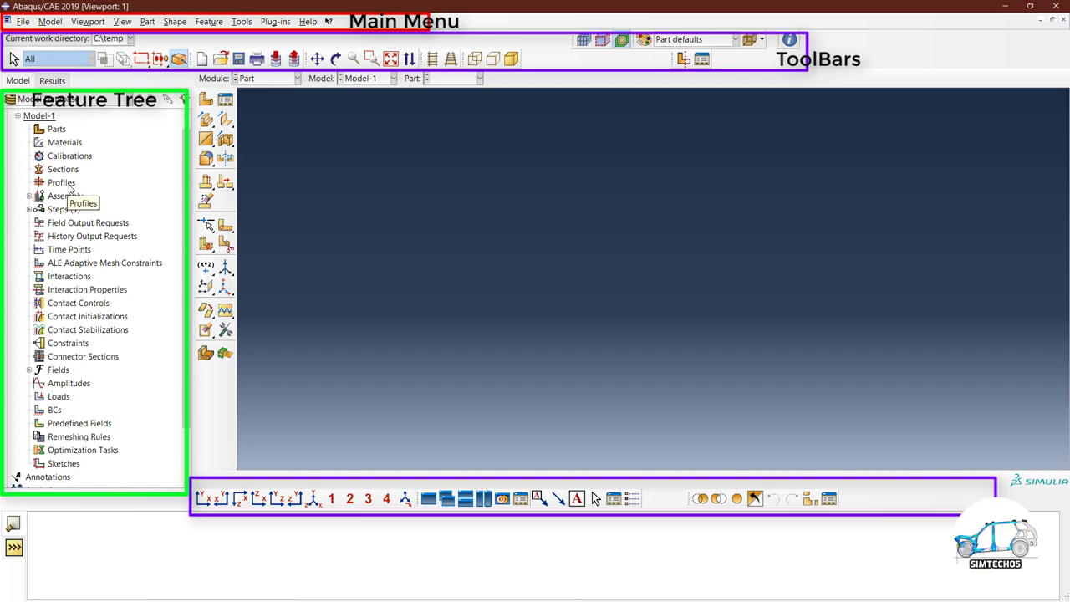
Expand the Assembly branch of the model tree and look through the remaining items down to the Analysis section
click(29, 197)
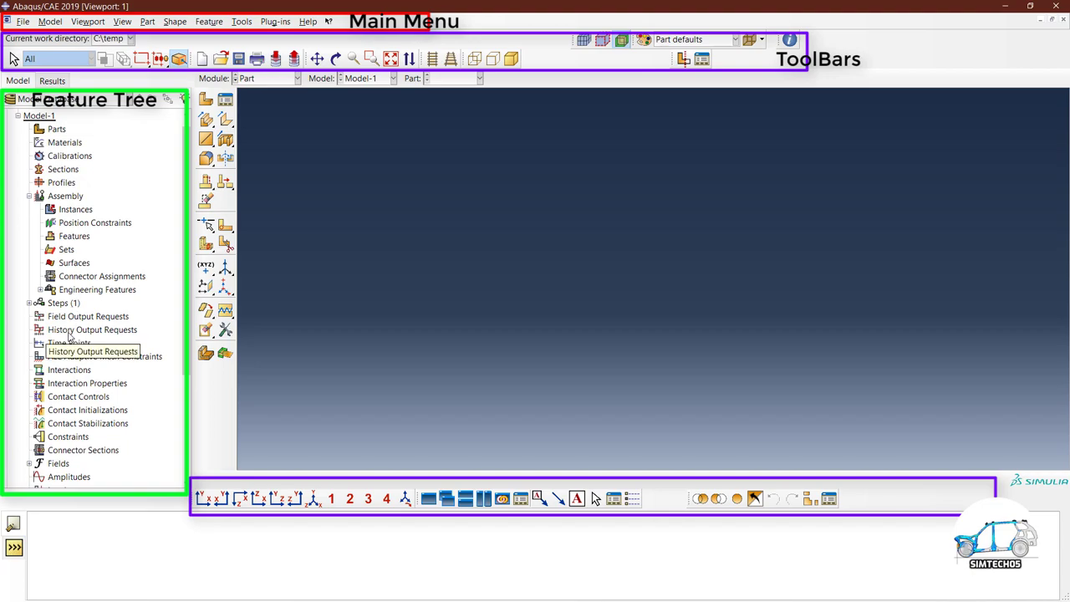
scroll(69, 337, down, 2)
scroll(63, 360, down, 2)
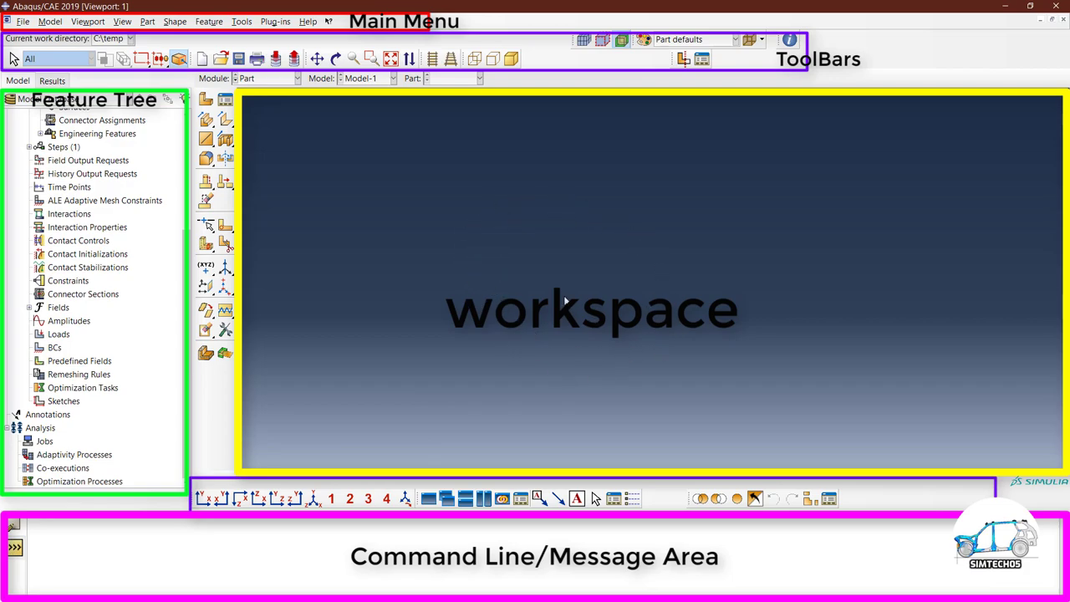
Change the viewport background in the graphics options to a solid white colour and apply it
click(123, 21)
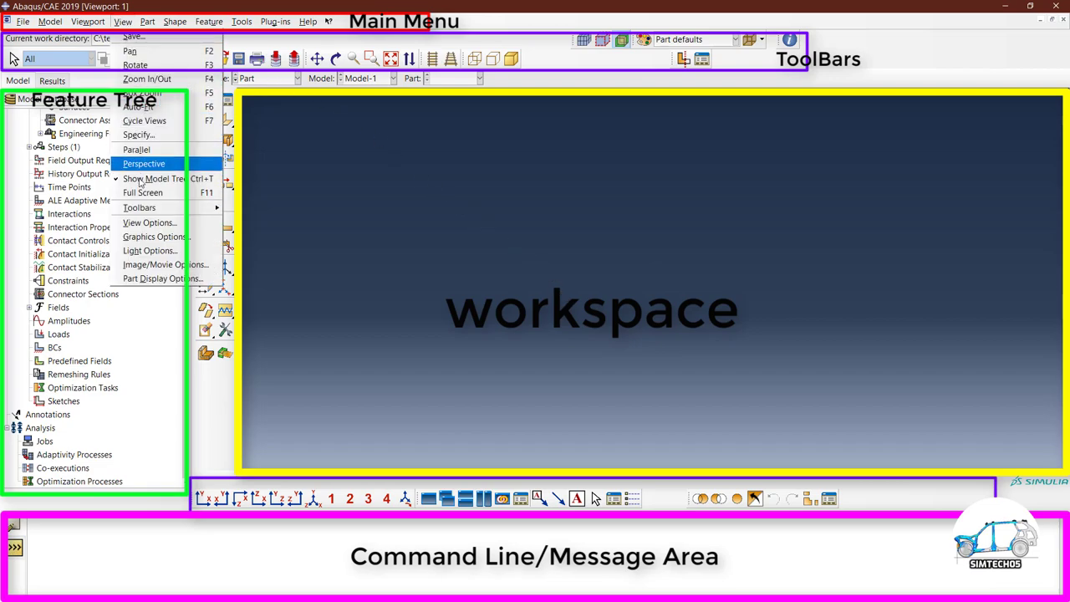
click(155, 238)
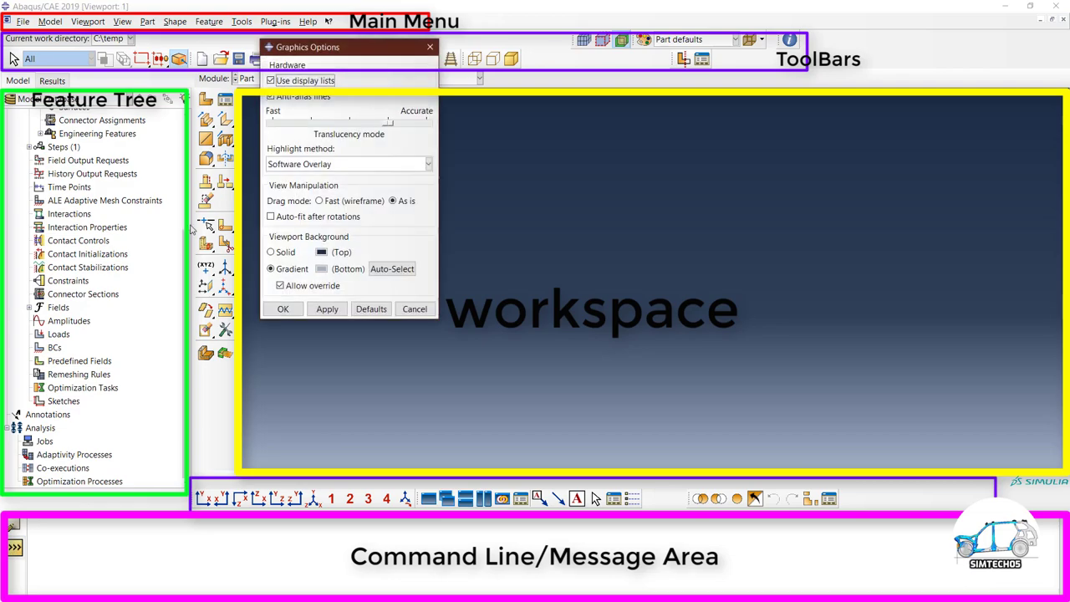
click(283, 255)
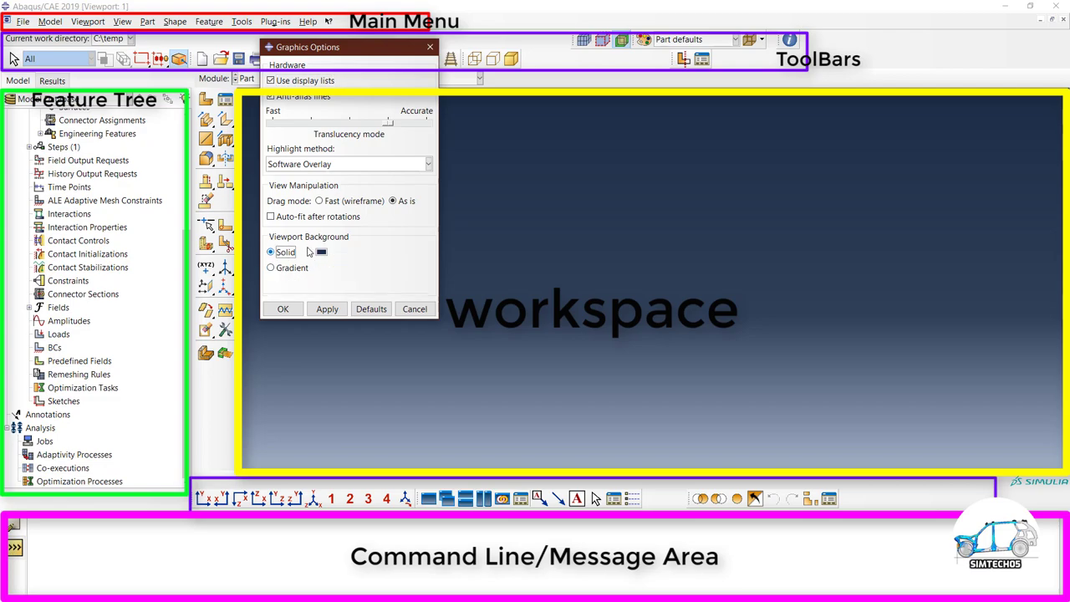
click(327, 309)
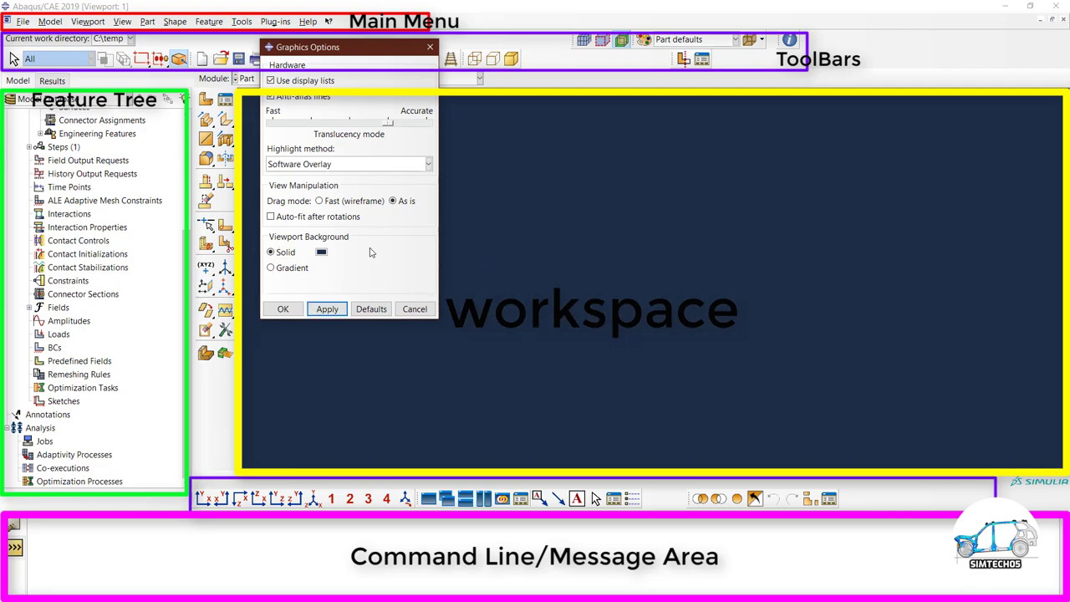
click(321, 252)
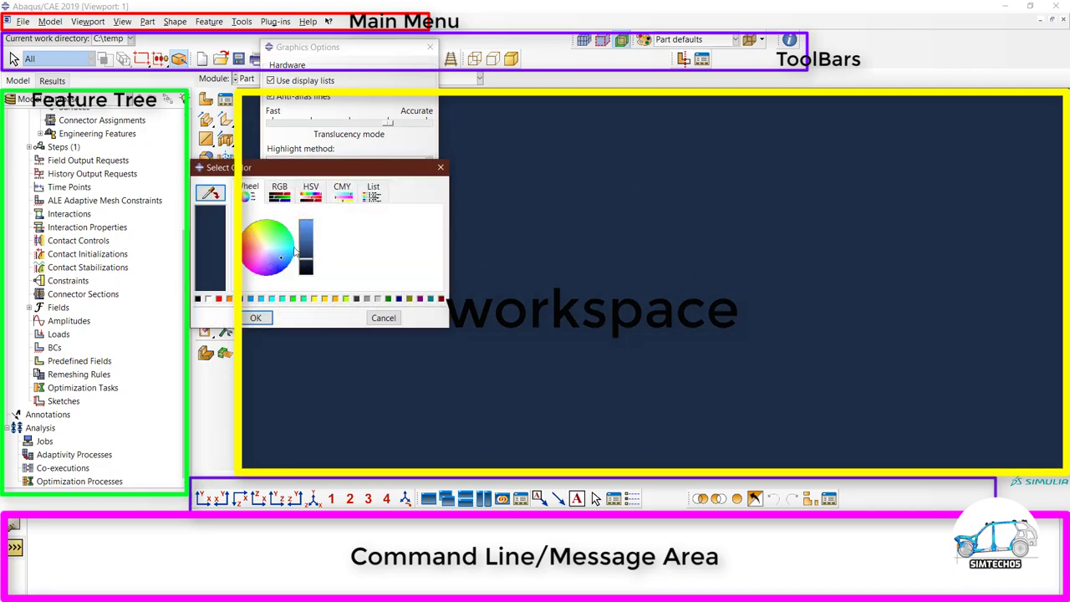
click(207, 299)
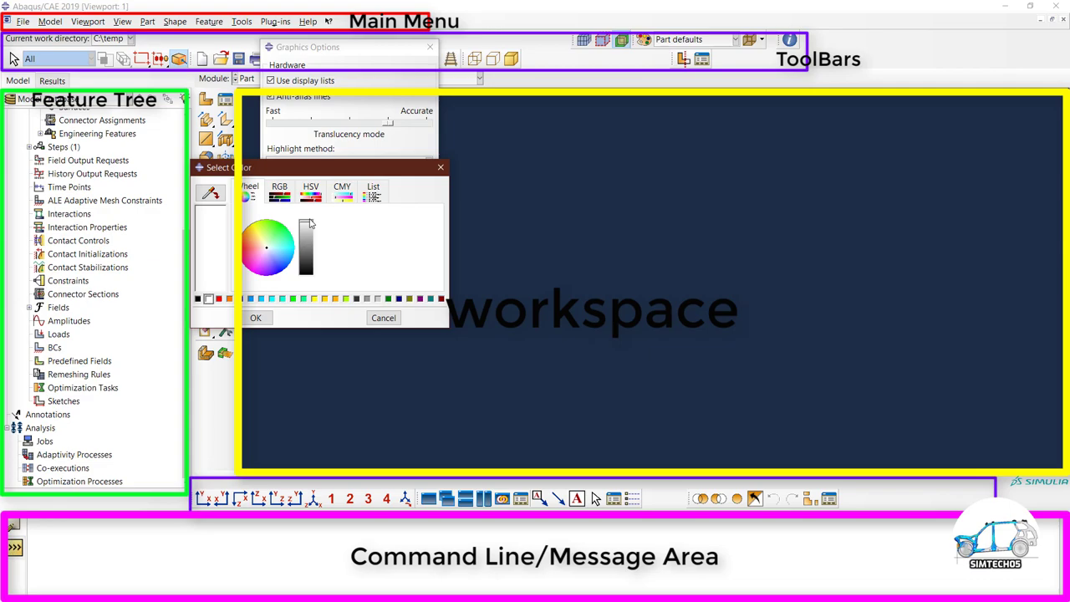
click(256, 319)
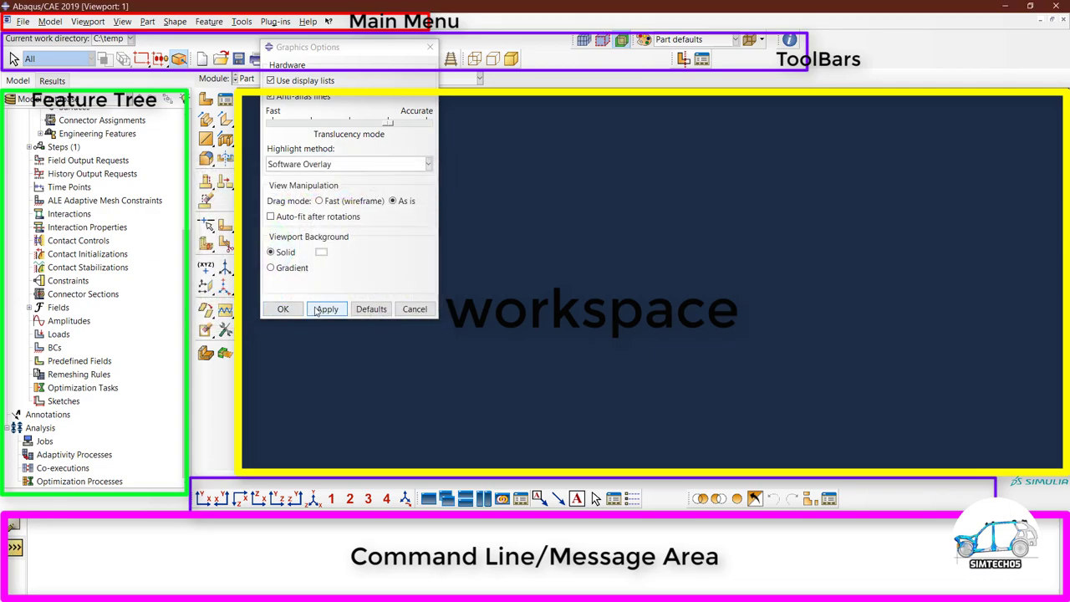
click(324, 309)
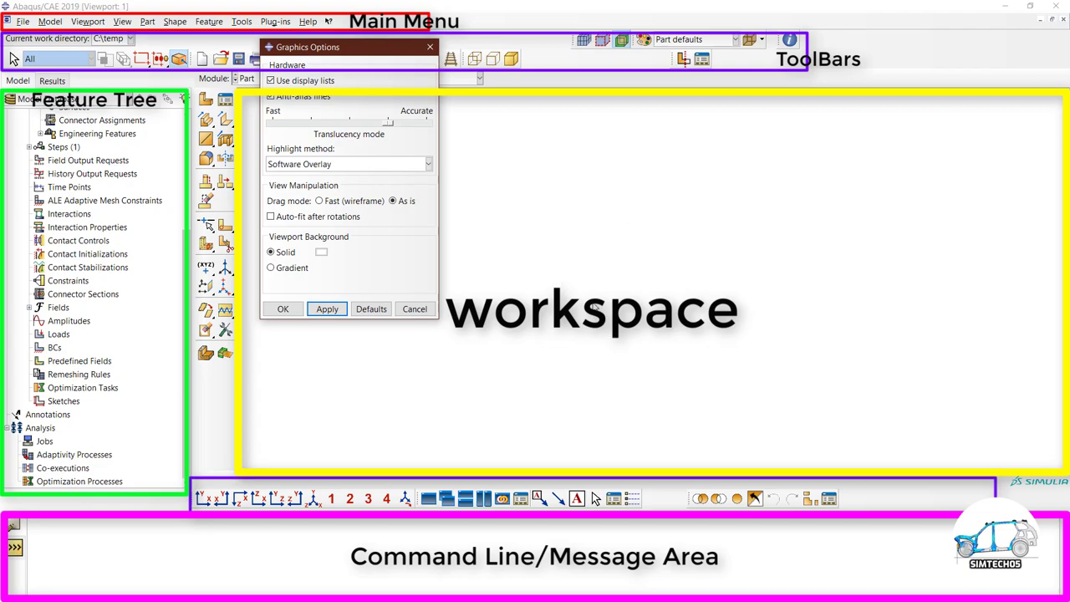
Restore the default graphics options with the gradient viewport background and accept them
click(283, 252)
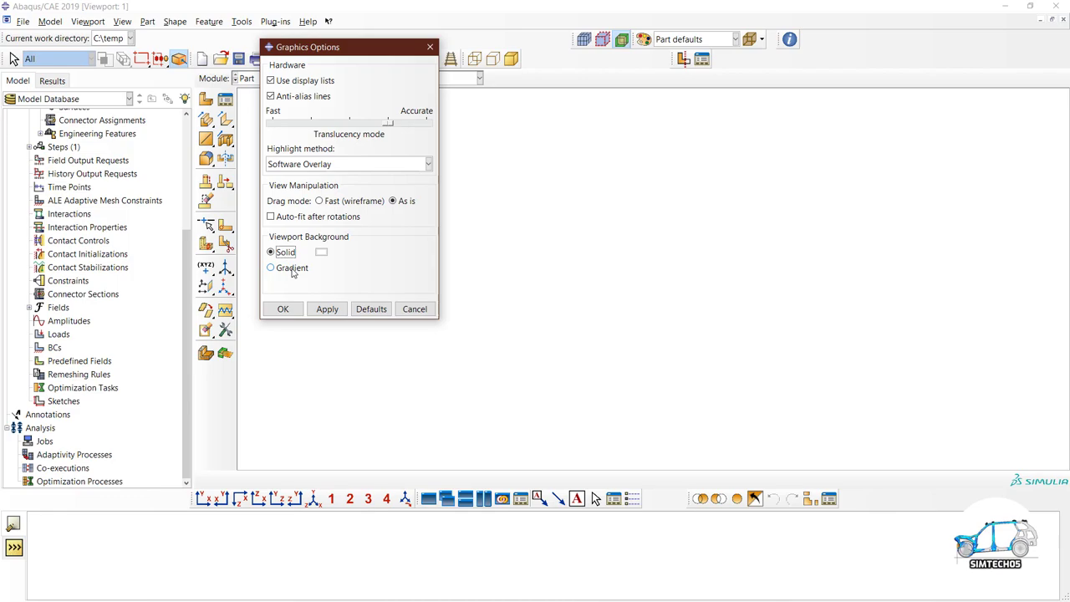
click(371, 309)
click(327, 309)
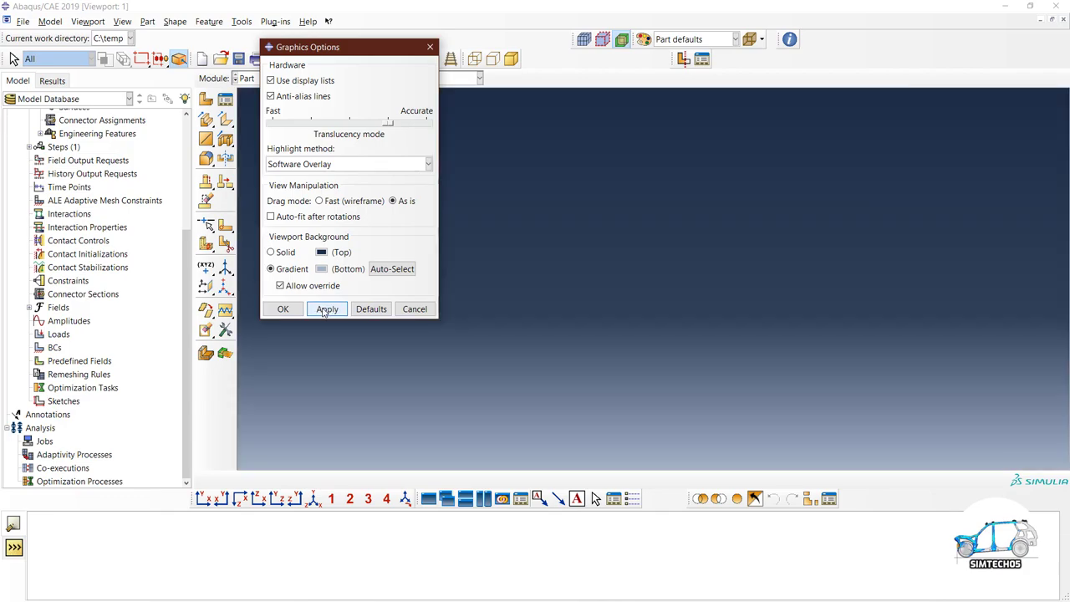
click(284, 310)
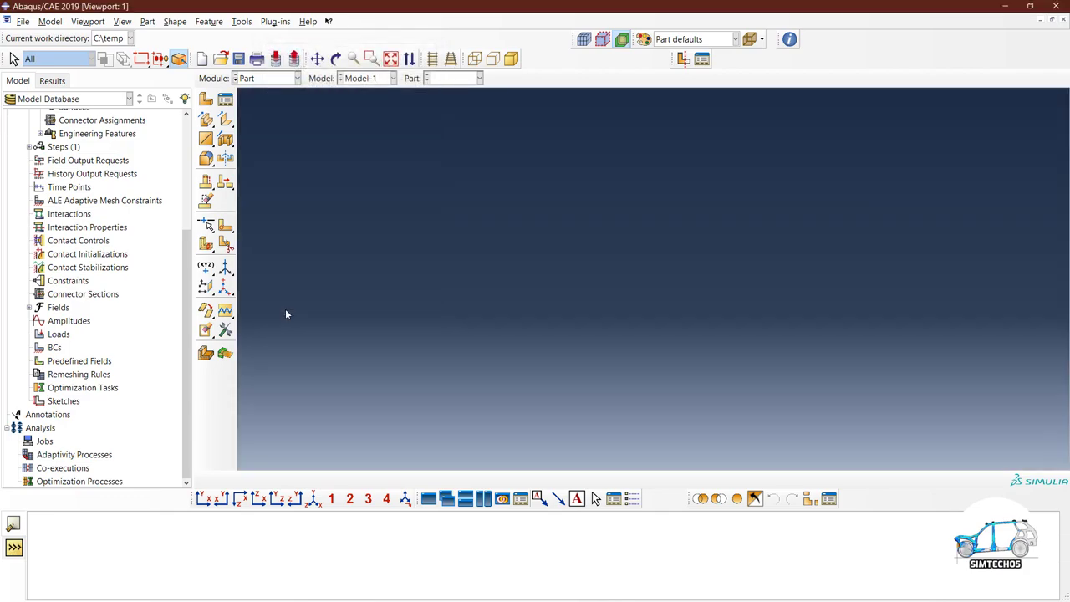
Create a 3D deformable solid extrusion part by sketching a circle centred on the horizontal axis, left of the origin, and extruding it
click(206, 98)
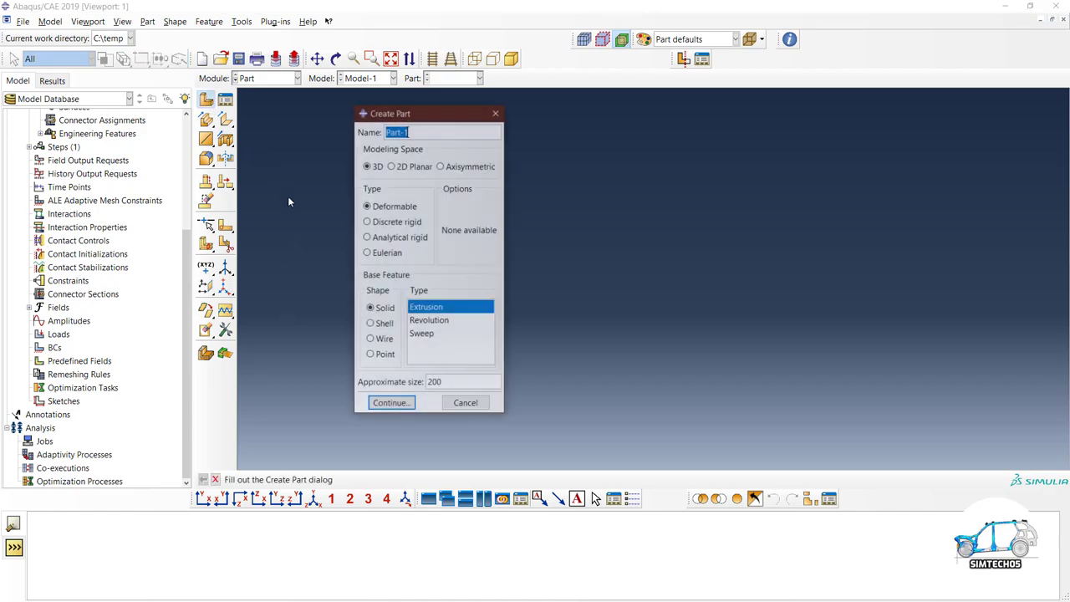
click(390, 404)
click(206, 119)
click(585, 279)
click(626, 327)
middle_click(692, 308)
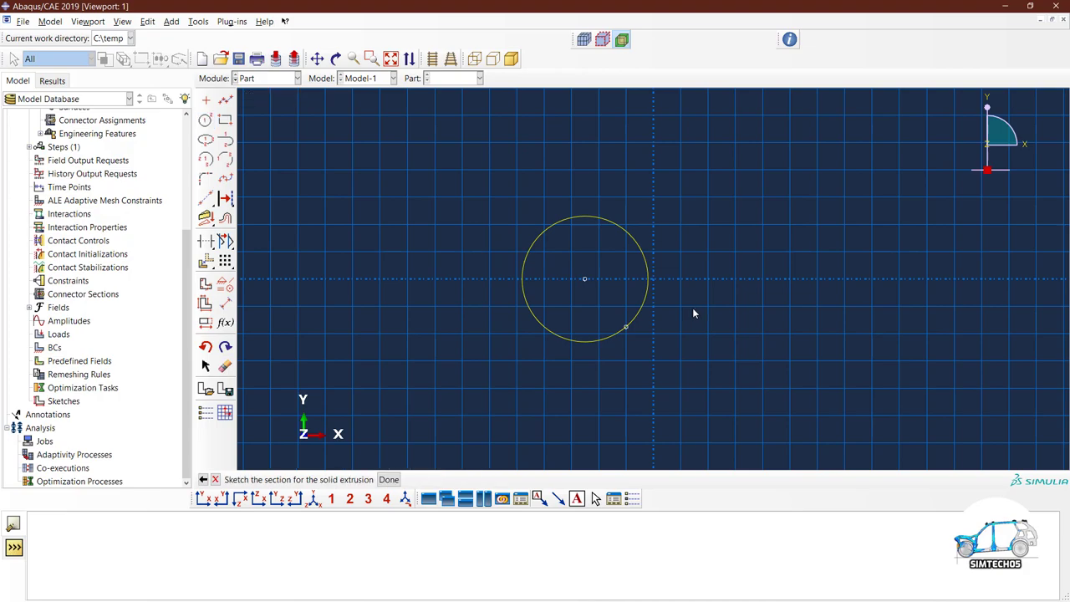
middle_click(632, 283)
click(171, 308)
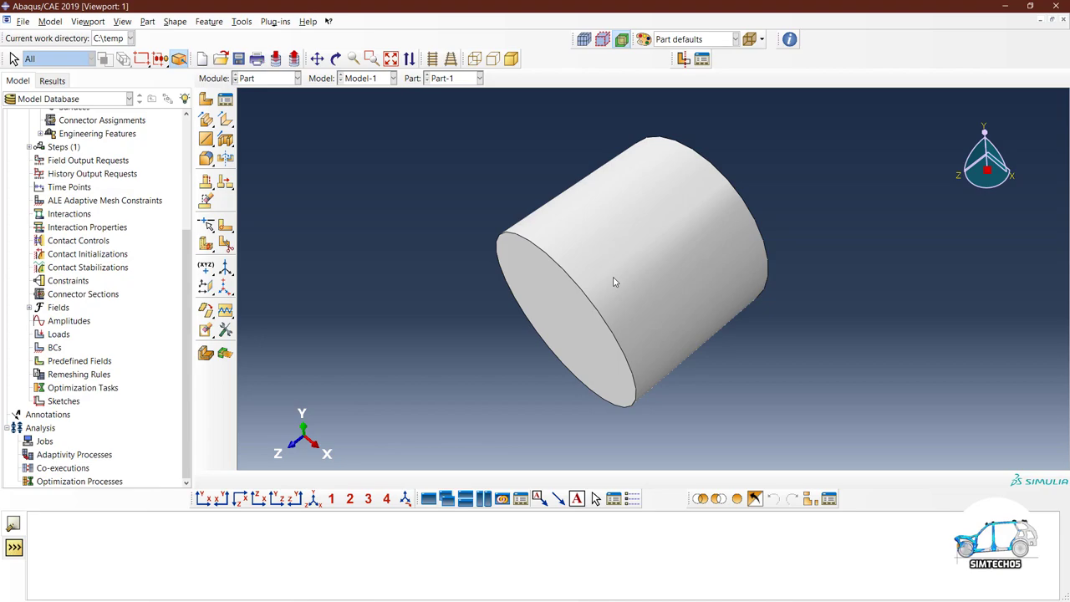
Try the rotate, magnify and pan view tools on the cylinder, turning it slightly and shifting it sideways
key(F3)
mouse_move(633, 254)
mouse_down()
mouse_move(604, 308)
mouse_move(720, 289)
mouse_move(633, 246)
mouse_move(631, 257)
mouse_move(652, 263)
mouse_move(638, 263)
mouse_move(662, 264)
mouse_move(655, 273)
mouse_move(644, 263)
mouse_move(647, 272)
mouse_move(646, 243)
mouse_move(653, 264)
mouse_up()
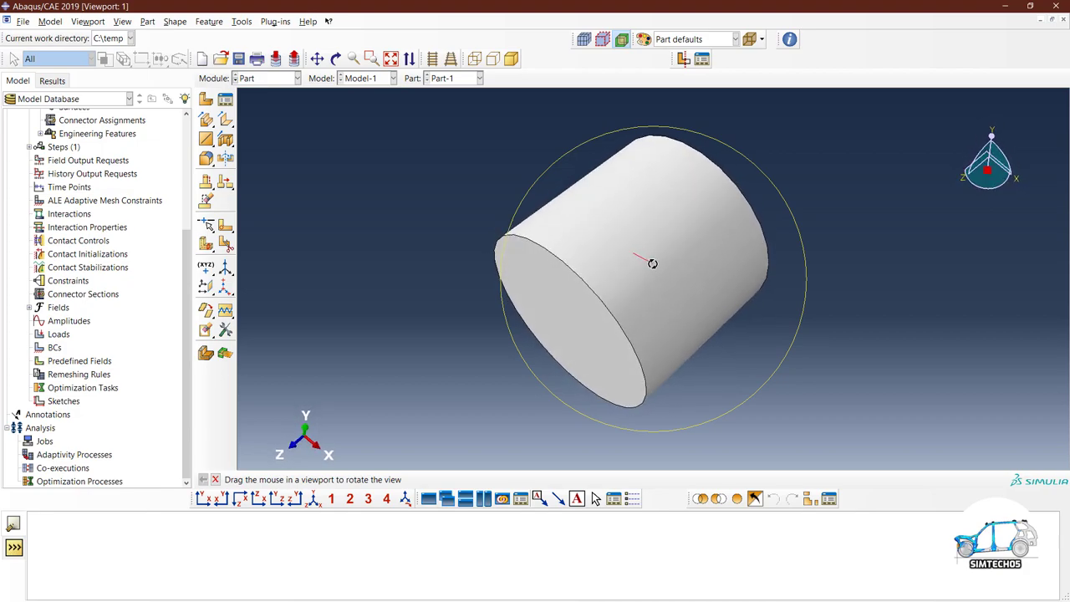
drag(652, 264, 651, 263)
key(Escape)
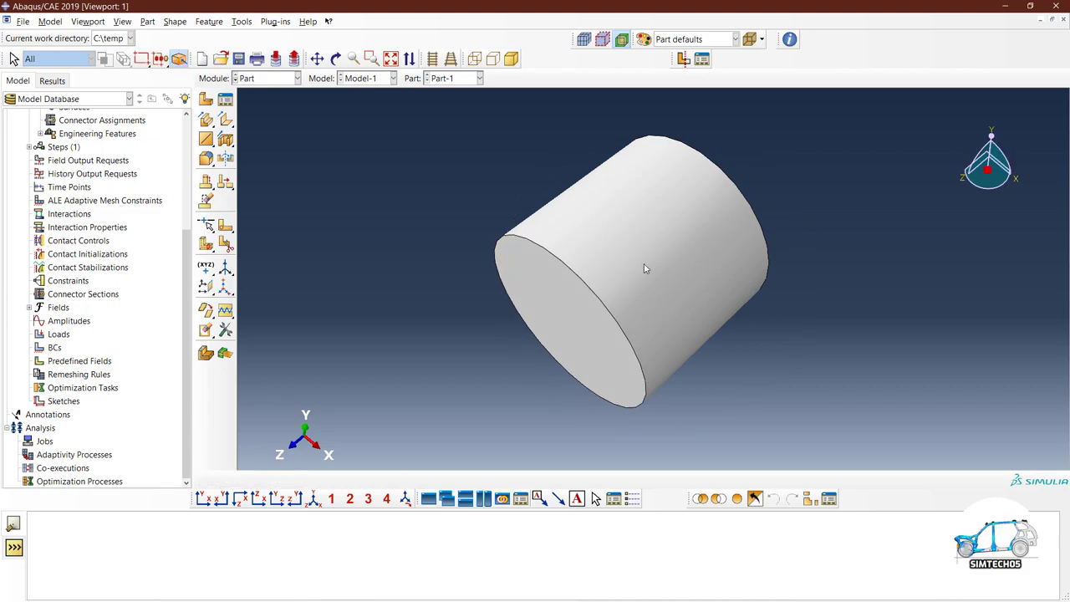
key(F4)
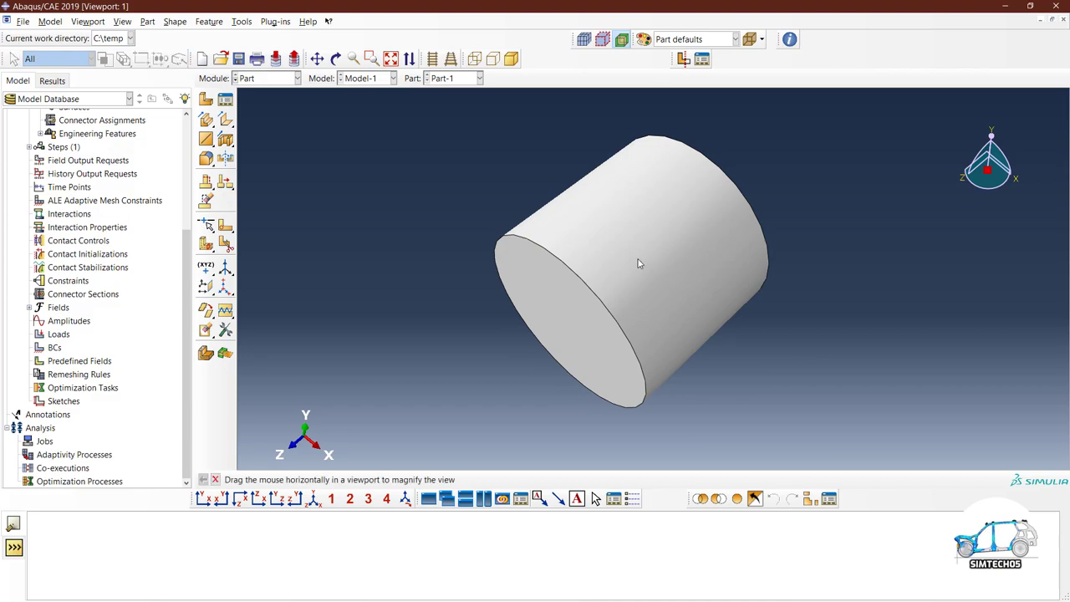
key(Escape)
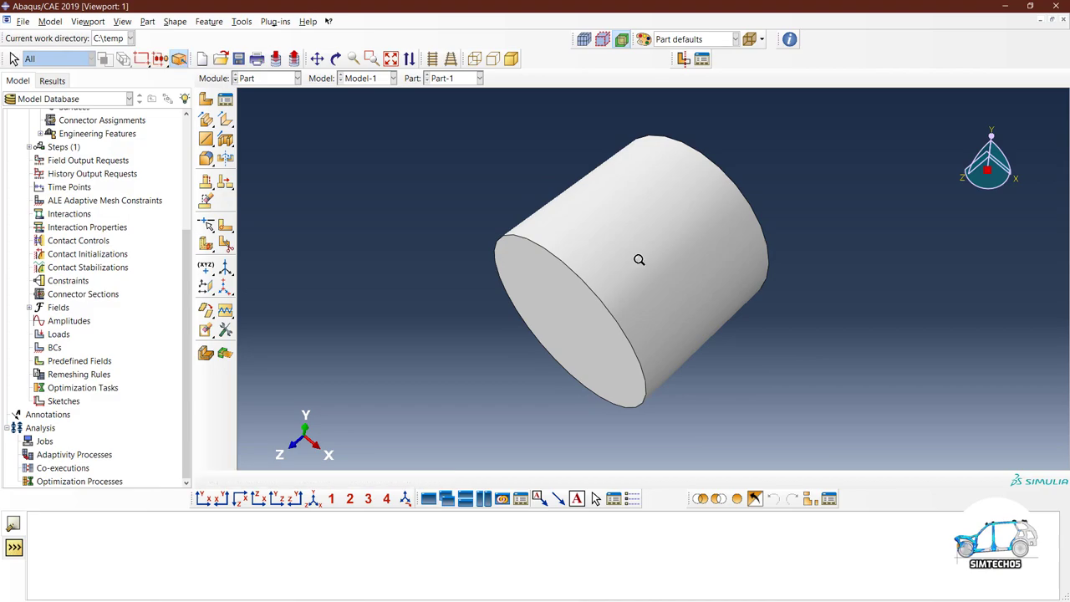
key(F2)
drag(638, 253, 603, 250)
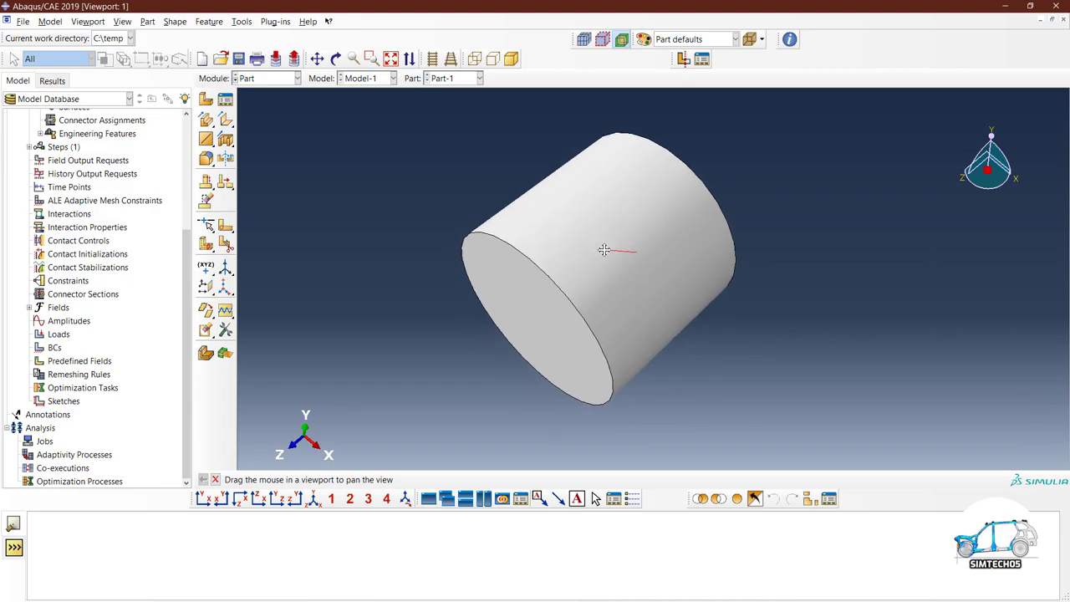
key(Escape)
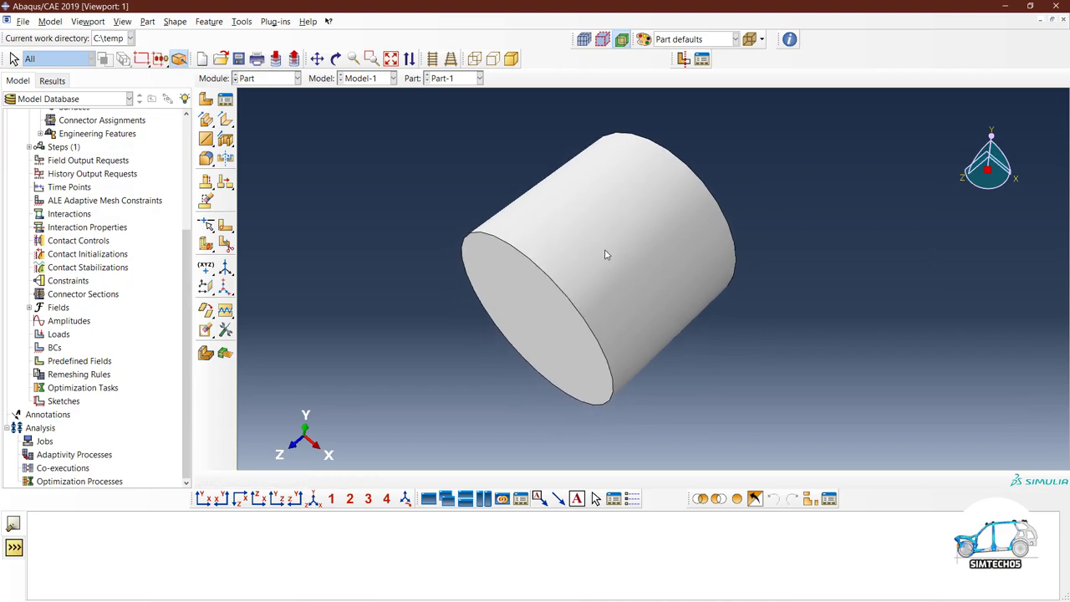
Zoom in and out repeatedly on the cylinder to view it at different magnifications
scroll(607, 260, down, 5)
scroll(608, 260, up, 2)
scroll(608, 260, up, 4)
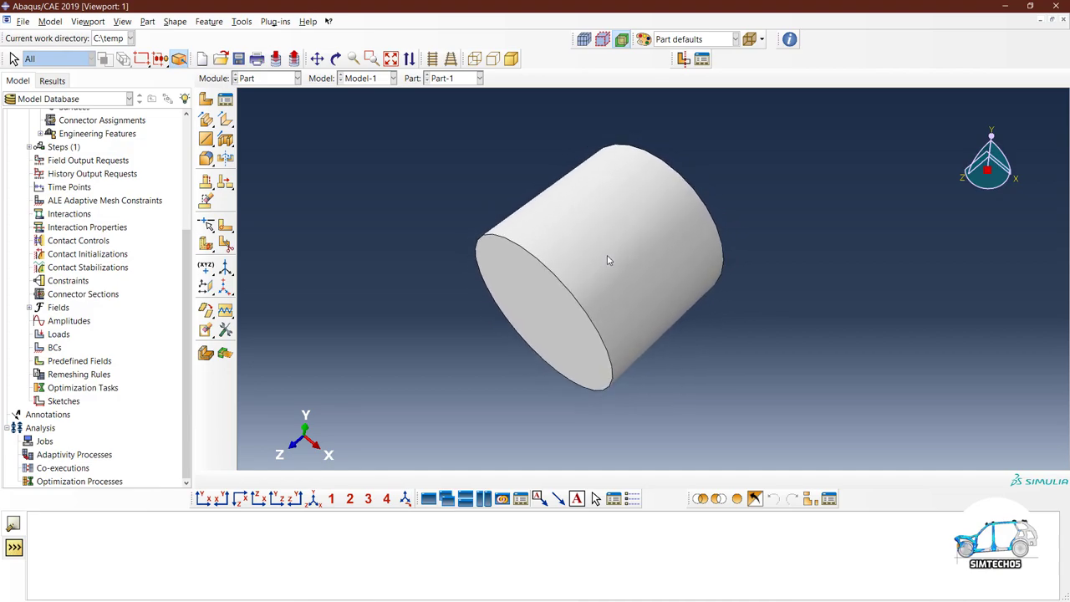
scroll(608, 260, down, 2)
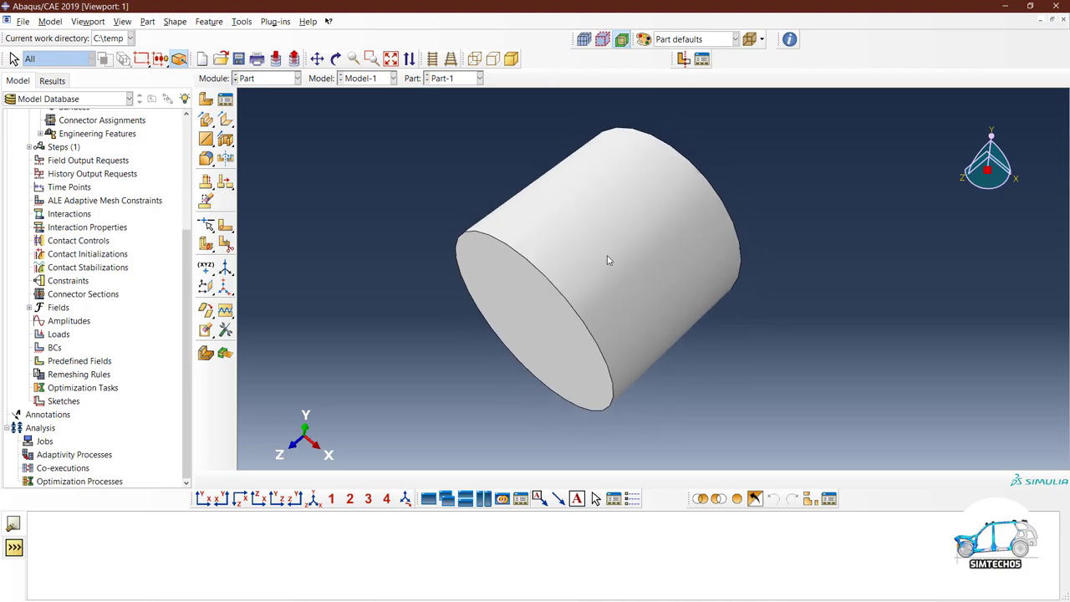
scroll(608, 261, down, 3)
scroll(608, 260, up, 3)
scroll(608, 260, down, 3)
scroll(608, 260, up, 2)
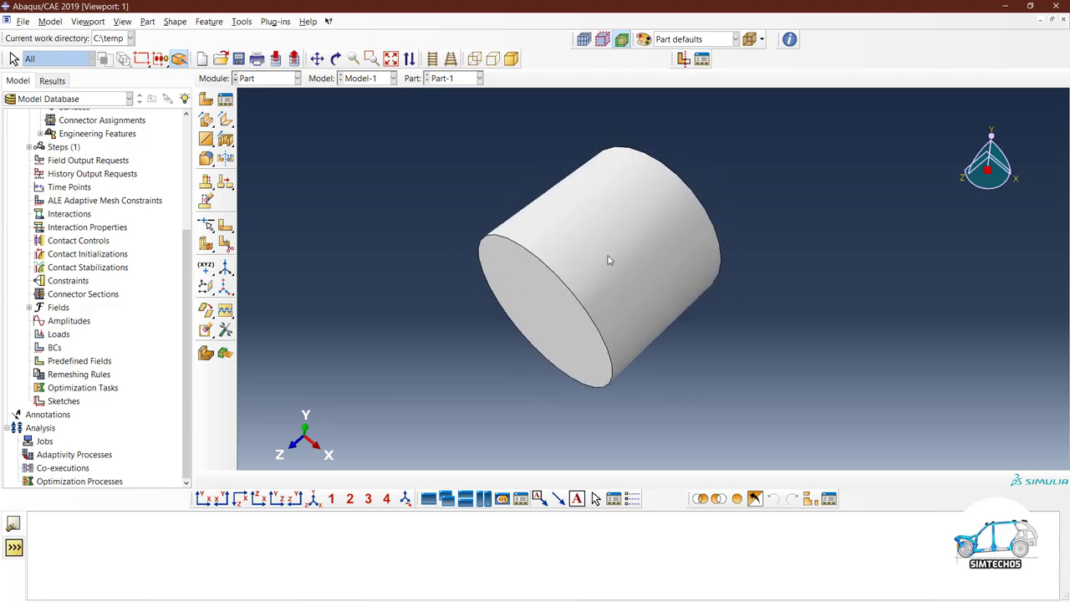
scroll(608, 260, down, 4)
scroll(608, 260, up, 5)
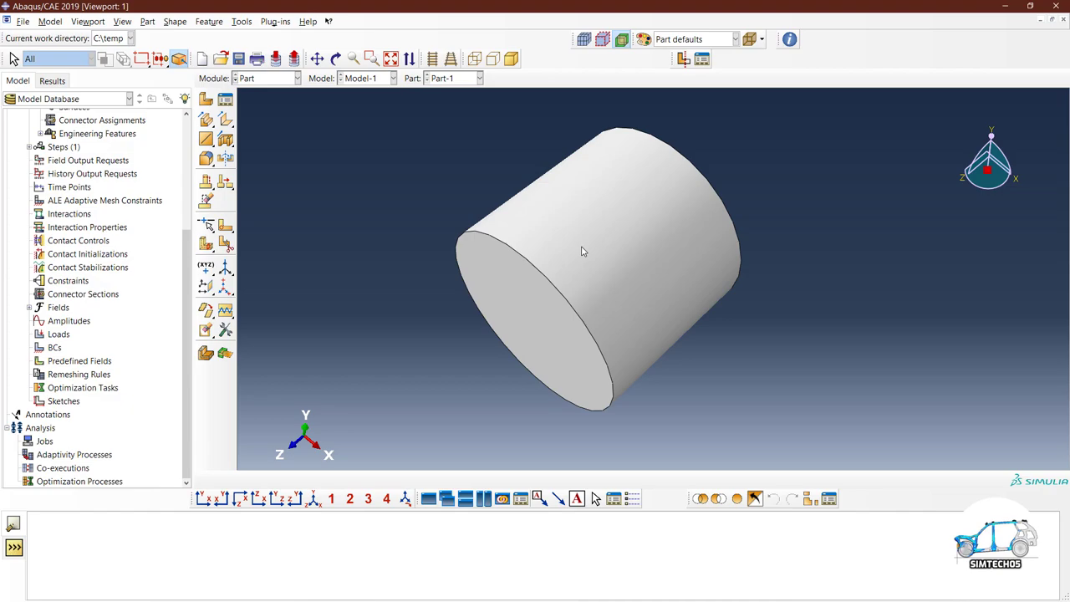
Set the view manipulation mouse configuration to CATIA V5 in the program options
click(241, 21)
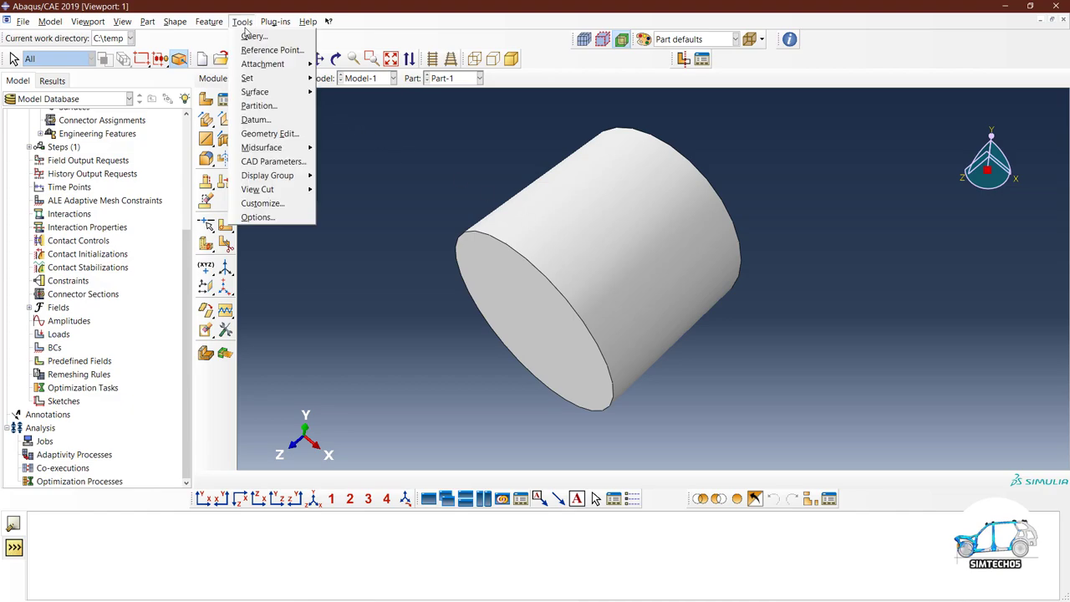
click(266, 217)
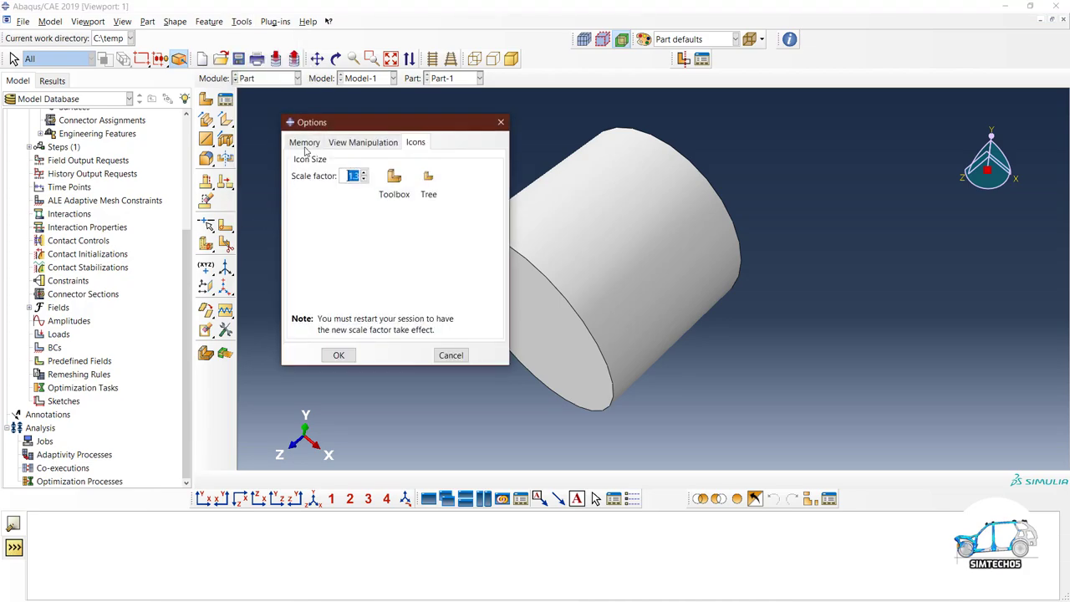
click(342, 144)
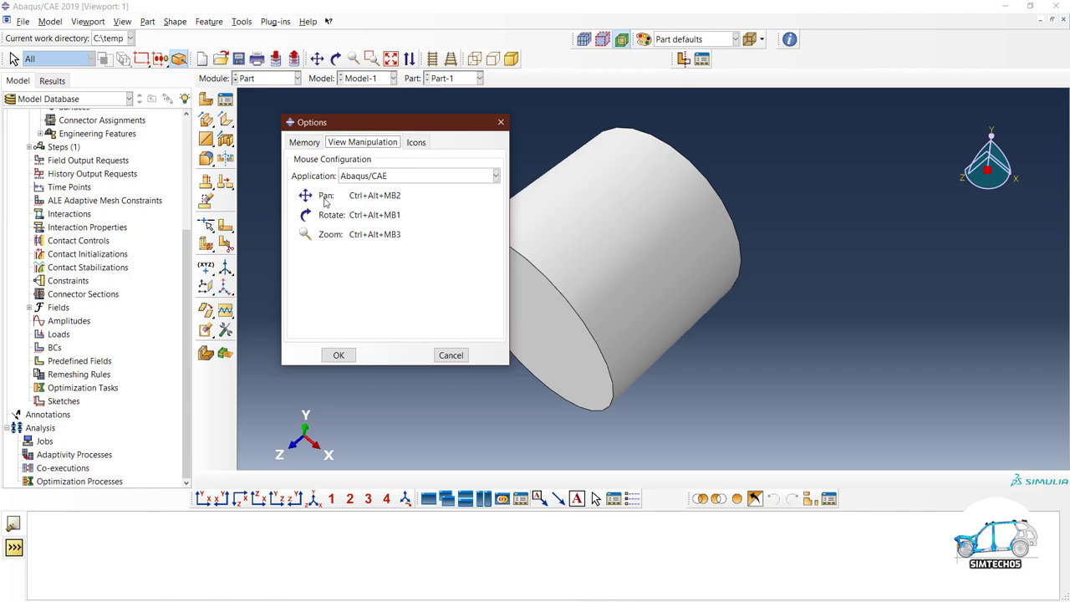
click(380, 177)
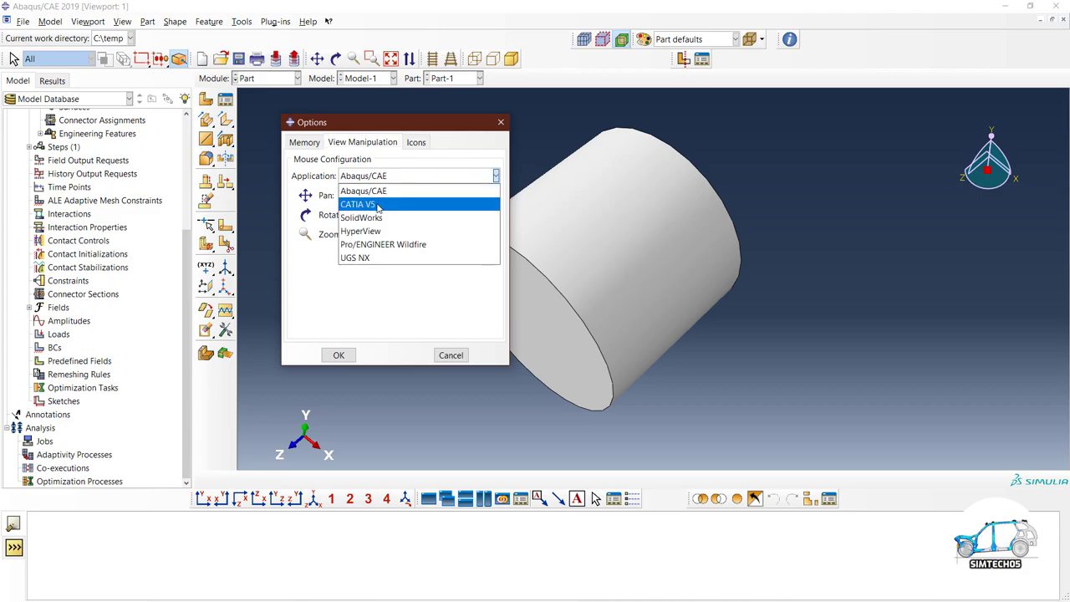
click(378, 205)
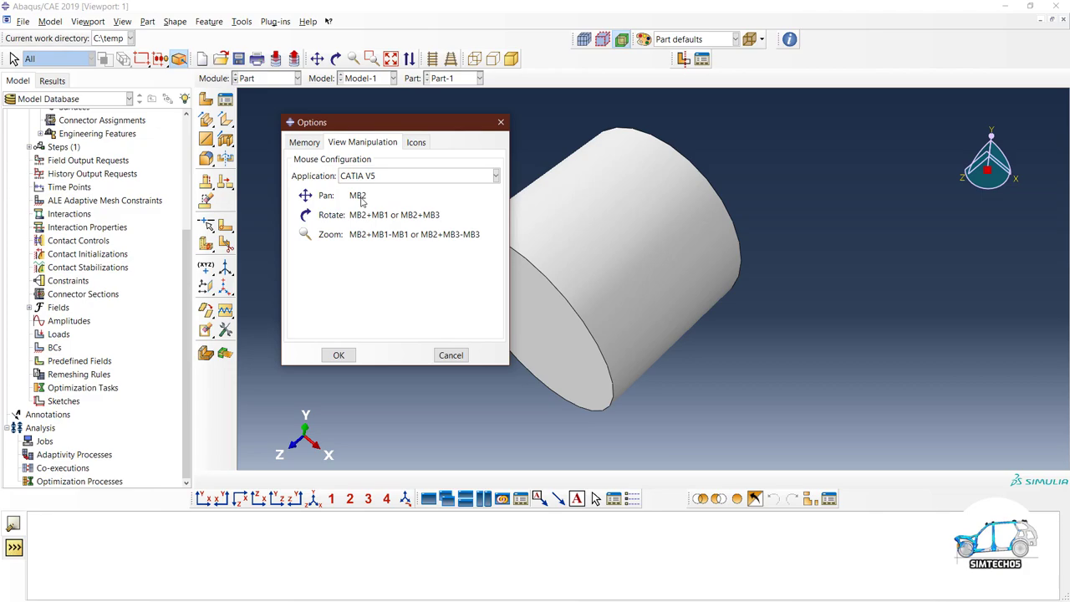
click(338, 355)
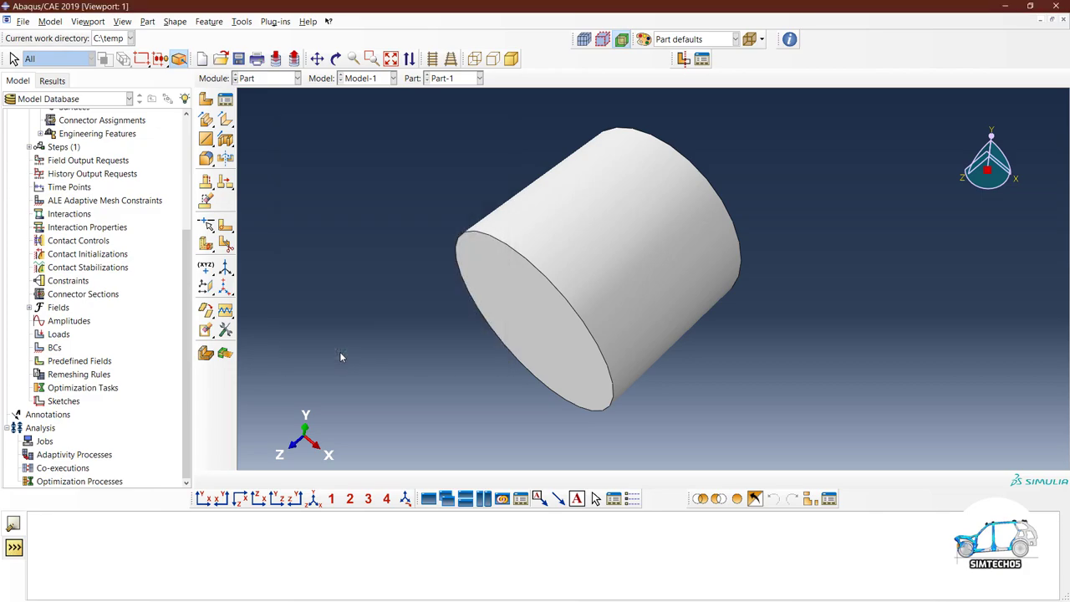
Set the view manipulation mouse configuration to HyperView in the program options
middle_drag(546, 296, 607, 311)
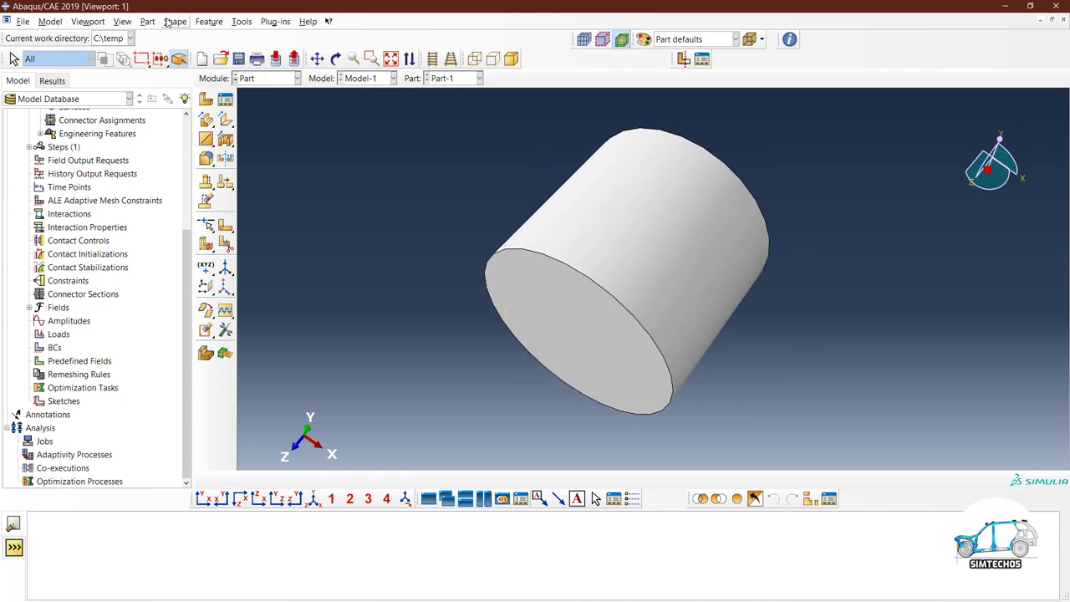
click(241, 21)
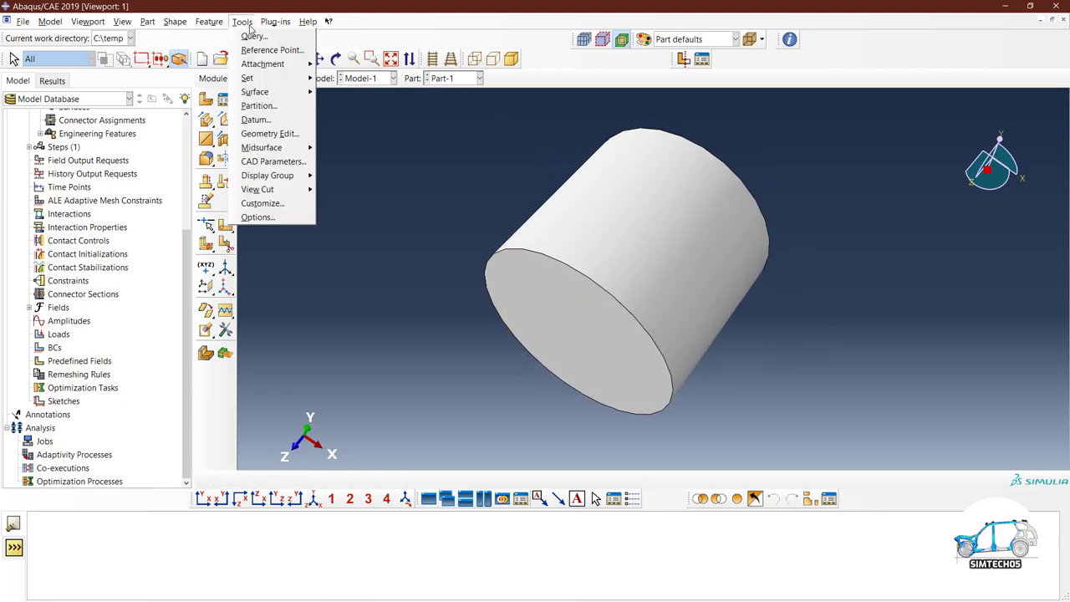
click(273, 217)
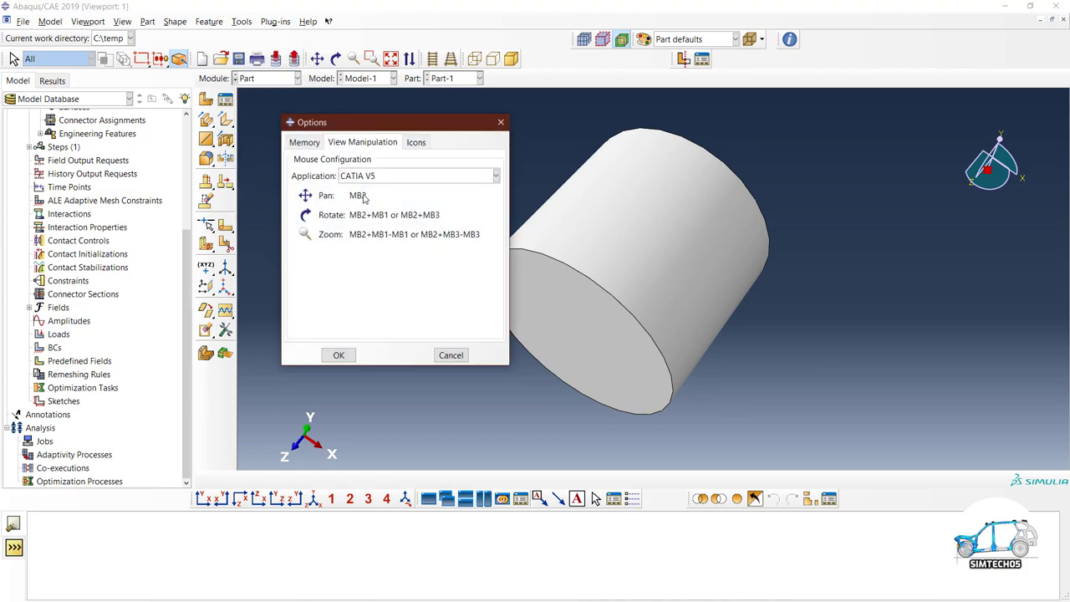
click(377, 177)
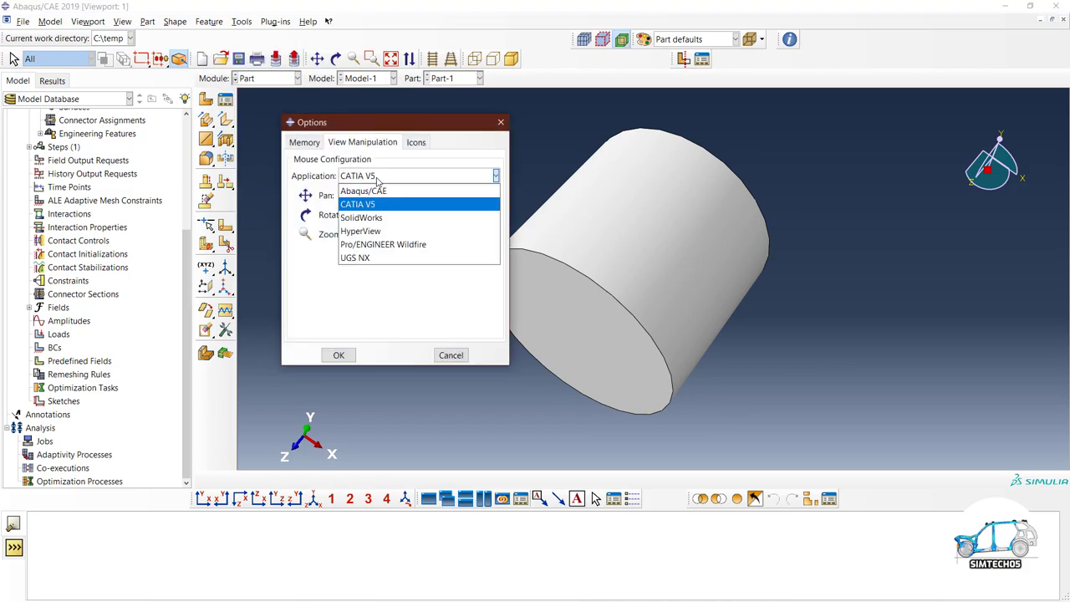
click(372, 231)
click(340, 356)
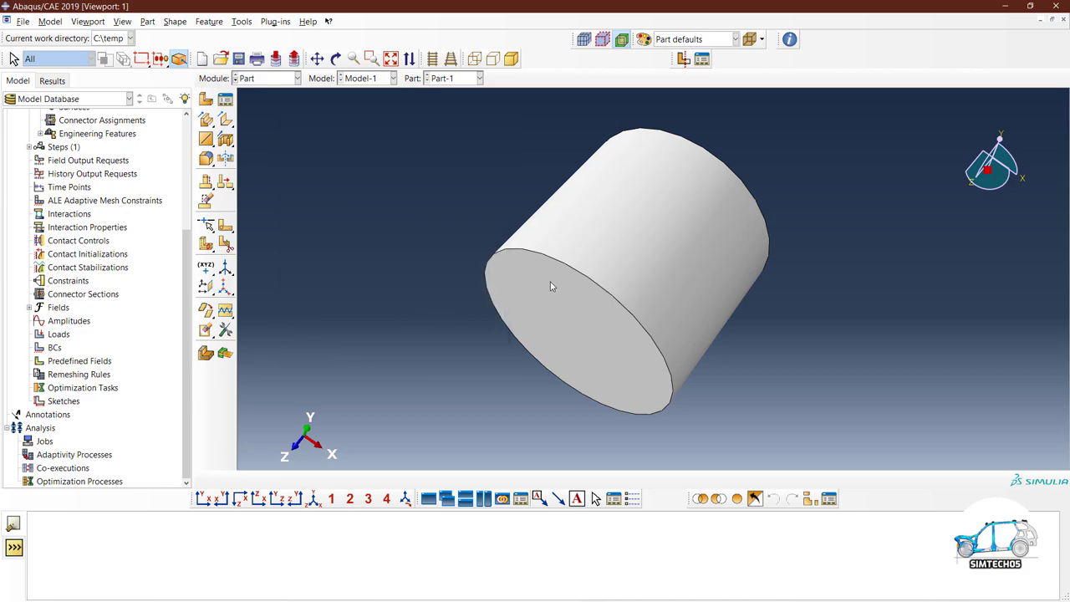
Try rotating, panning and zooming the cylinder with the HyperView mouse configuration
mouse_move(638, 244)
ctrl+mouse_down()
mouse_move(525, 270)
mouse_move(578, 234)
mouse_move(634, 254)
ctrl+mouse_up()
mouse_move(633, 254)
ctrl+right_down()
mouse_move(573, 292)
mouse_move(599, 246)
mouse_move(627, 242)
ctrl+right_up()
mouse_move(626, 242)
ctrl+mouse_down()
mouse_move(614, 275)
mouse_move(615, 255)
ctrl+mouse_up()
ctrl+middle_drag(615, 255, 586, 280)
ctrl+alt+right_drag(586, 280, 594, 263)
ctrl+alt+middle_drag(595, 263, 635, 242)
ctrl+alt+drag(635, 241, 683, 240)
mouse_move(684, 240)
ctrl+alt+middle_down()
mouse_move(629, 246)
mouse_move(677, 225)
mouse_move(667, 241)
ctrl+alt+middle_up()
scroll(667, 241, up, 1)
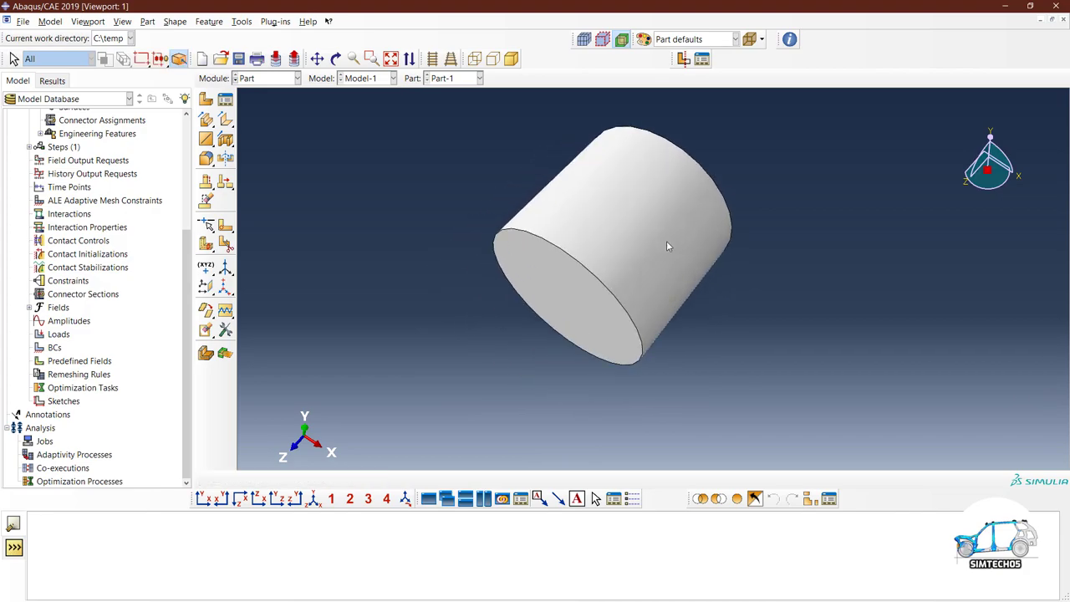
click(241, 21)
click(260, 214)
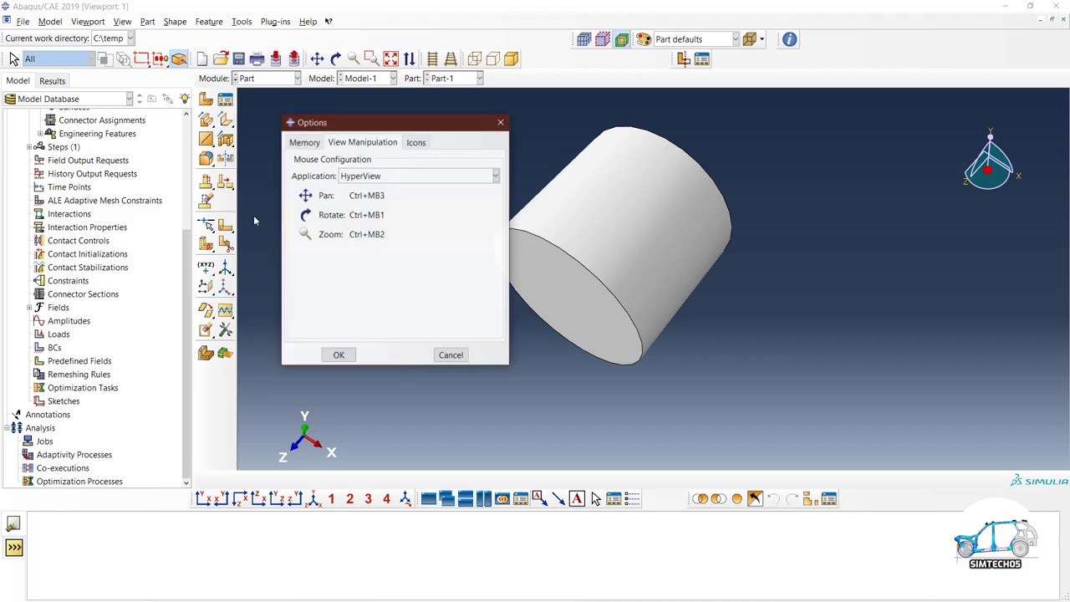
click(398, 178)
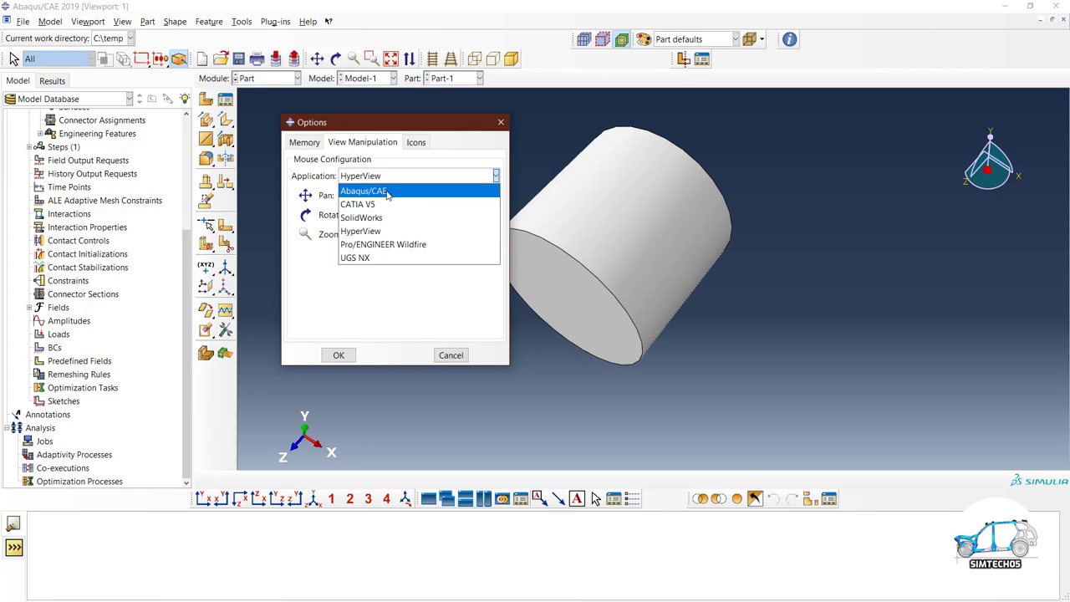
click(387, 193)
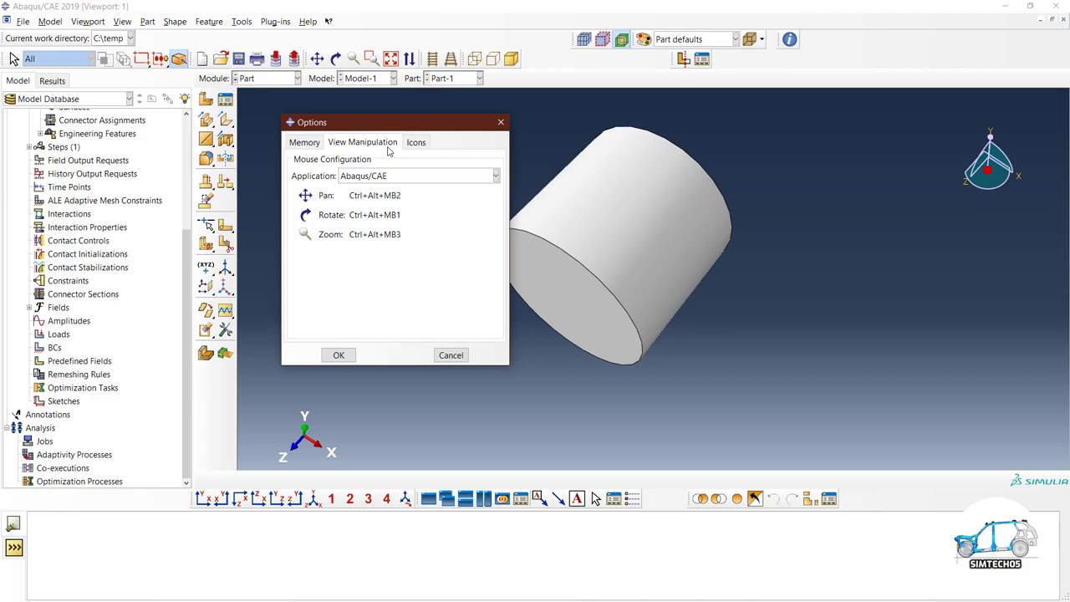
click(416, 144)
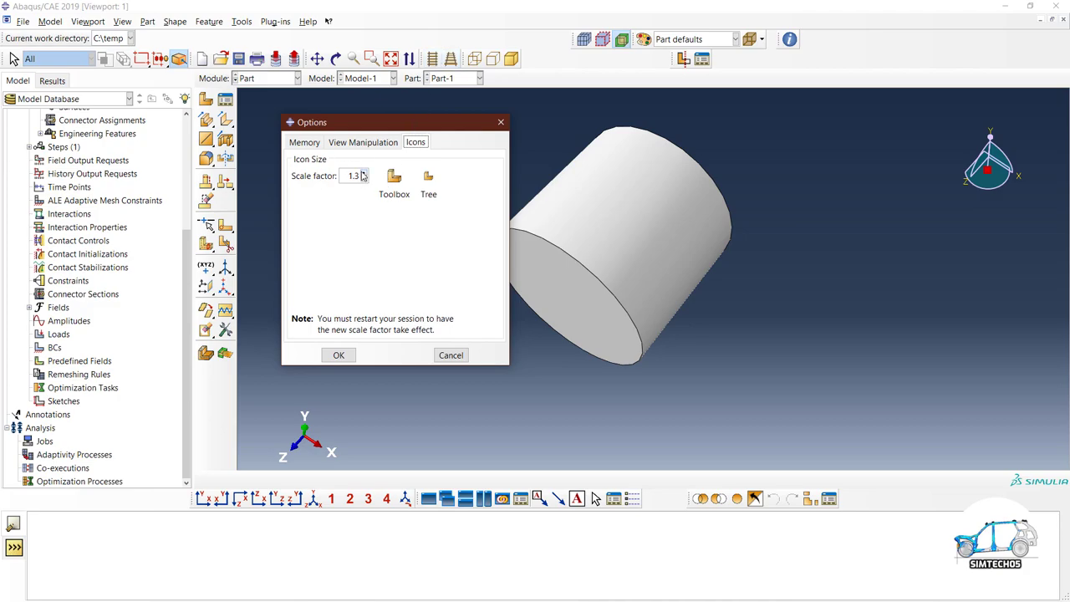
drag(344, 176, 382, 175)
click(449, 354)
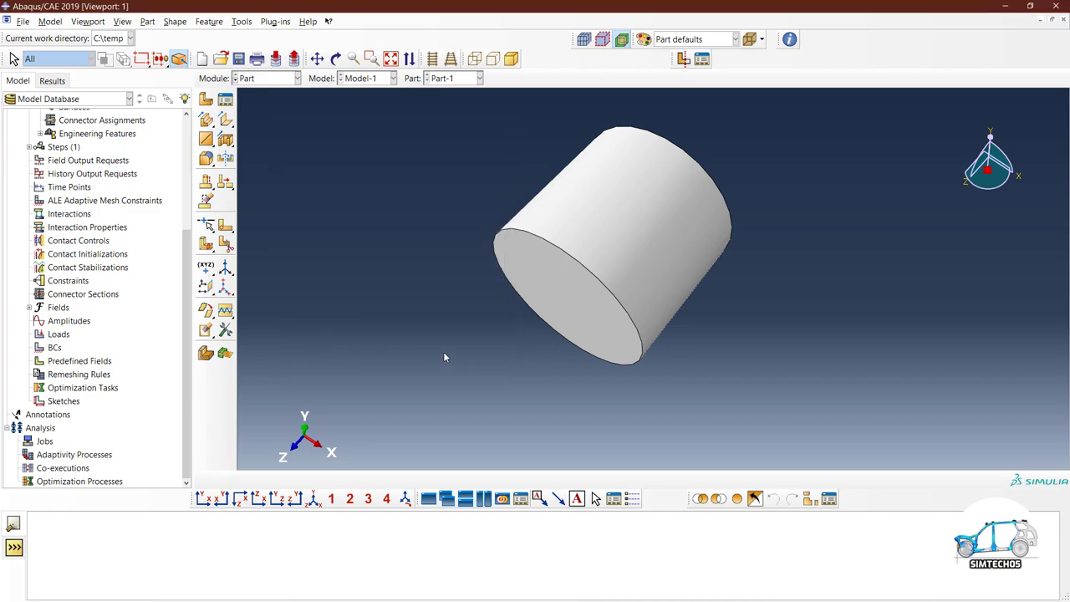
Set the view manipulation mouse configuration to Abaqus/CAE and try it by rotating the cylinder to show its opposite end face
click(240, 21)
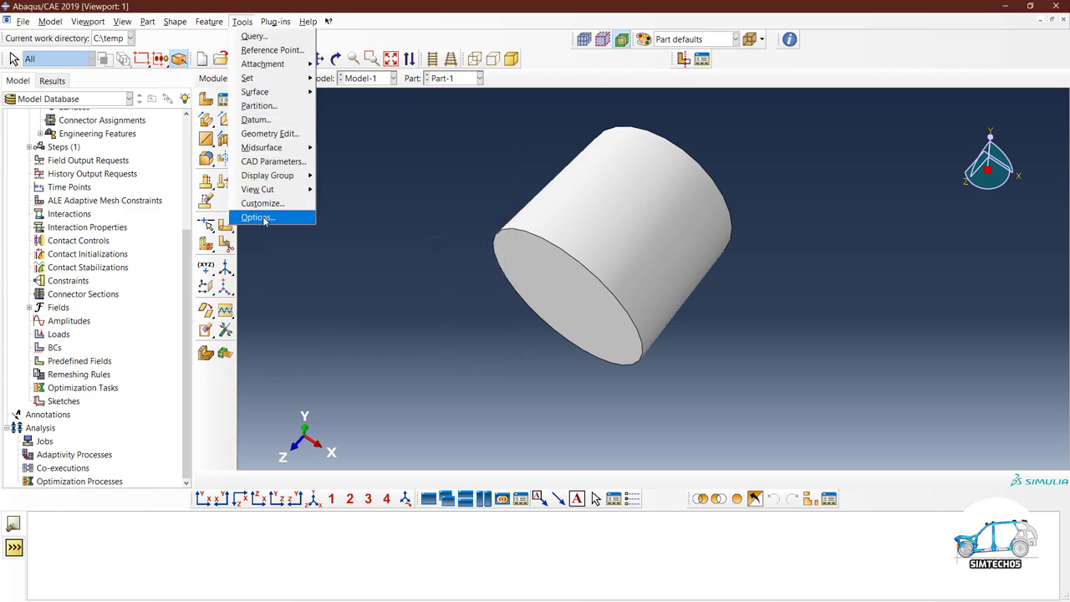
click(316, 218)
click(362, 142)
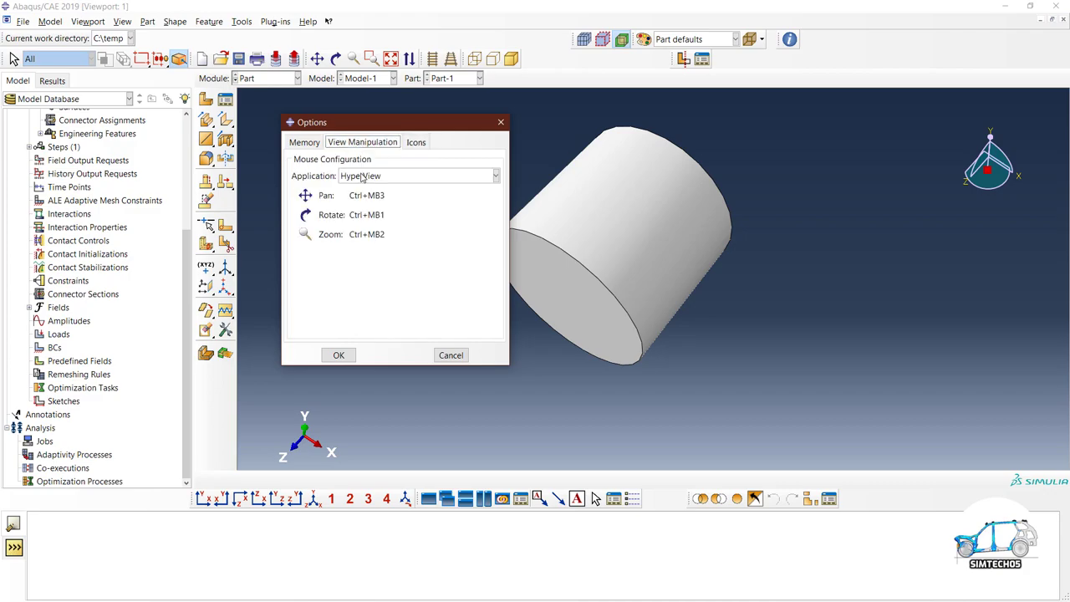
click(360, 176)
click(369, 193)
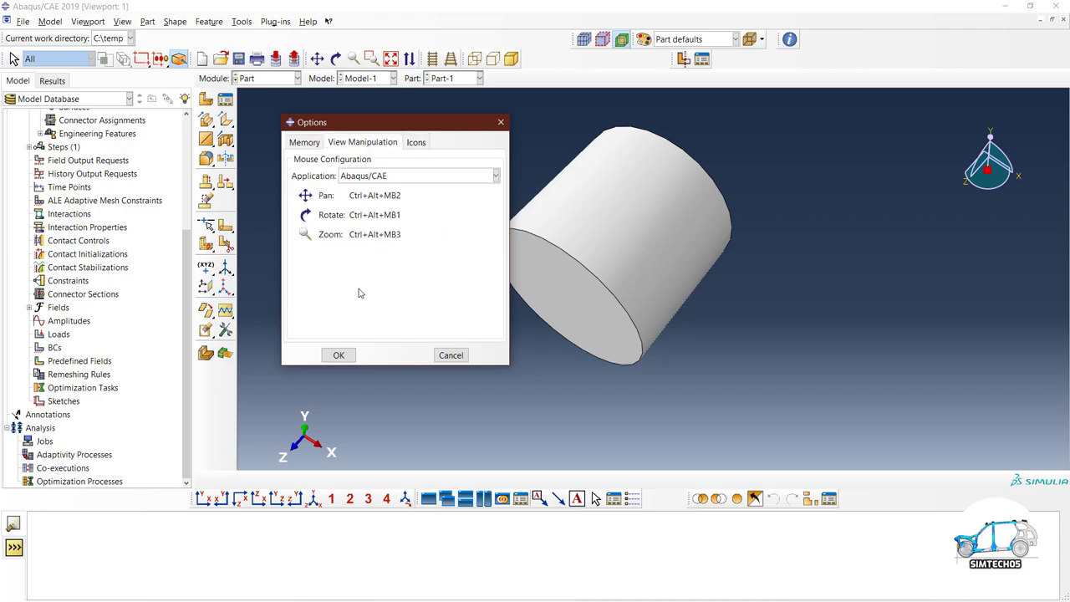
click(341, 356)
ctrl+alt+drag(619, 277, 590, 365)
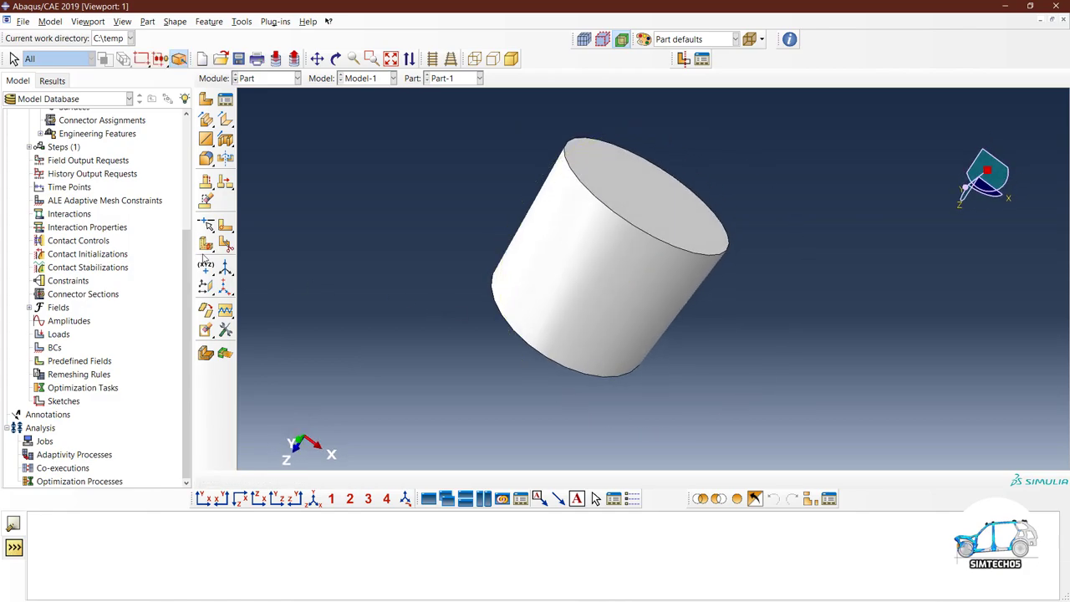
scroll(363, 245, down, 2)
scroll(362, 245, up, 1)
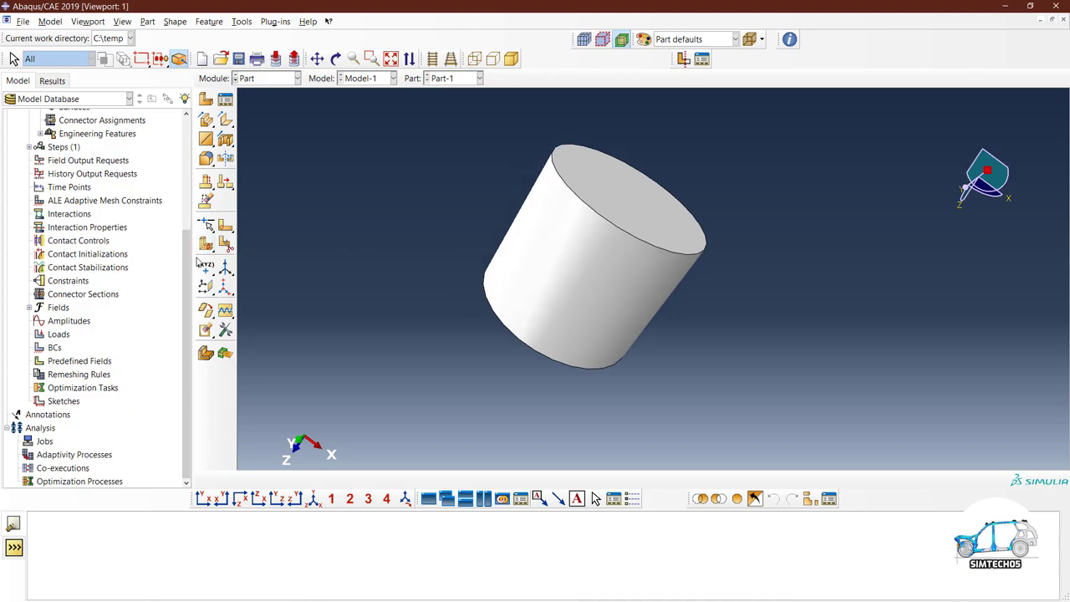
Delete Part-1 from the model tree, confirming the deletion
scroll(70, 122, up, 5)
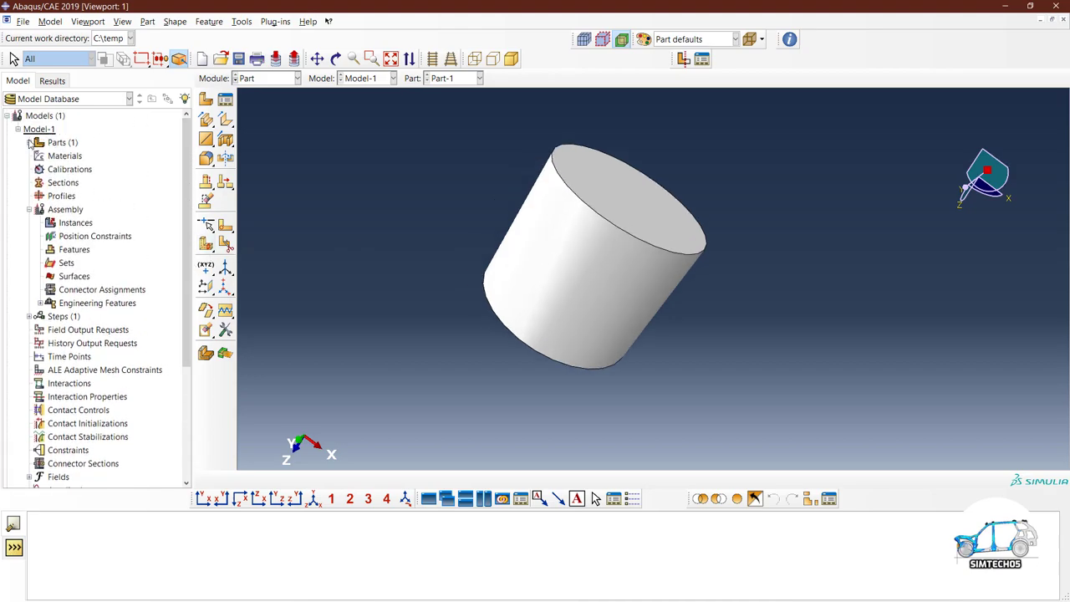
click(29, 143)
click(49, 157)
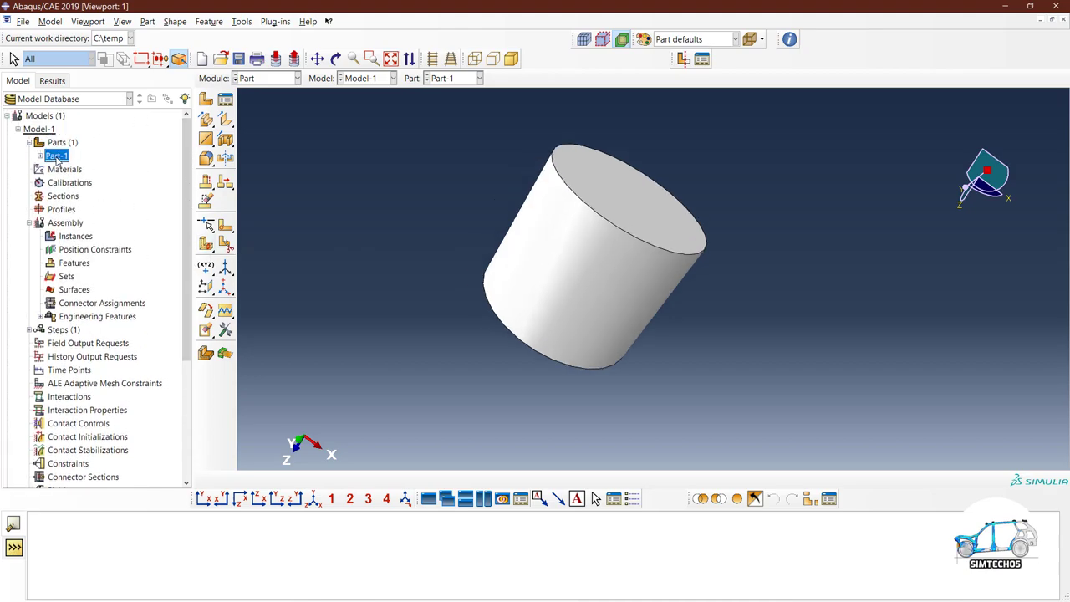
click(40, 157)
right_click(56, 156)
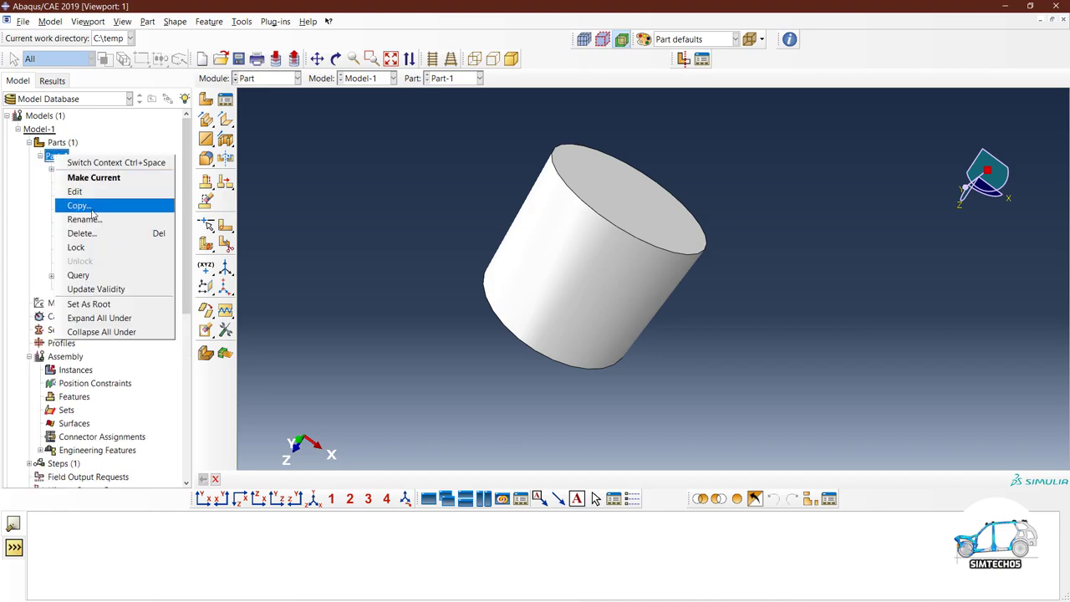
click(84, 233)
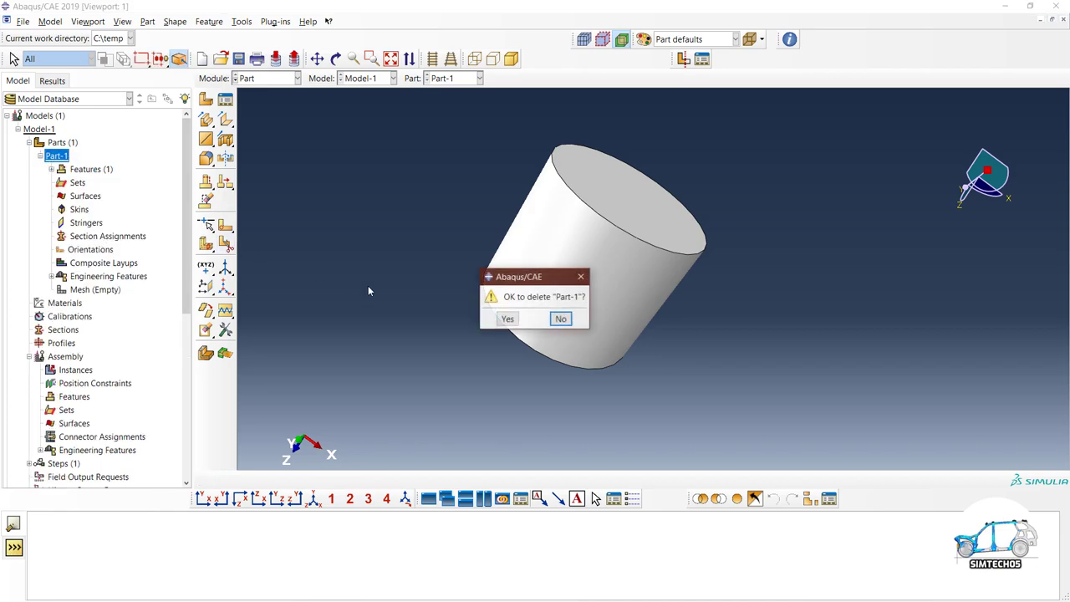
click(497, 315)
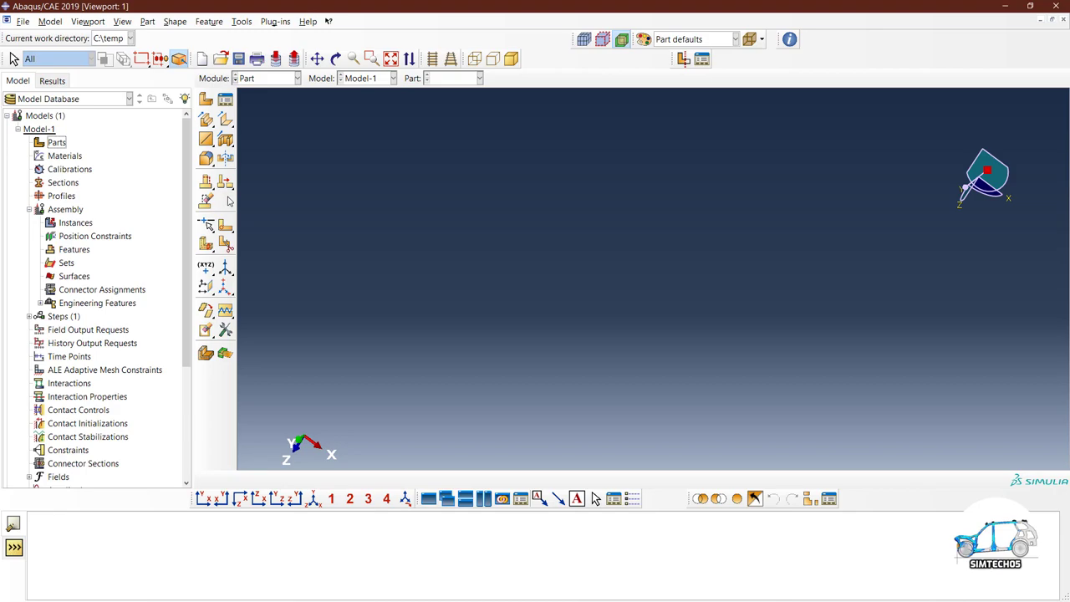
Switch through the Property and Assembly modules to examine their tools, including the position constraint tools in Assembly
click(251, 79)
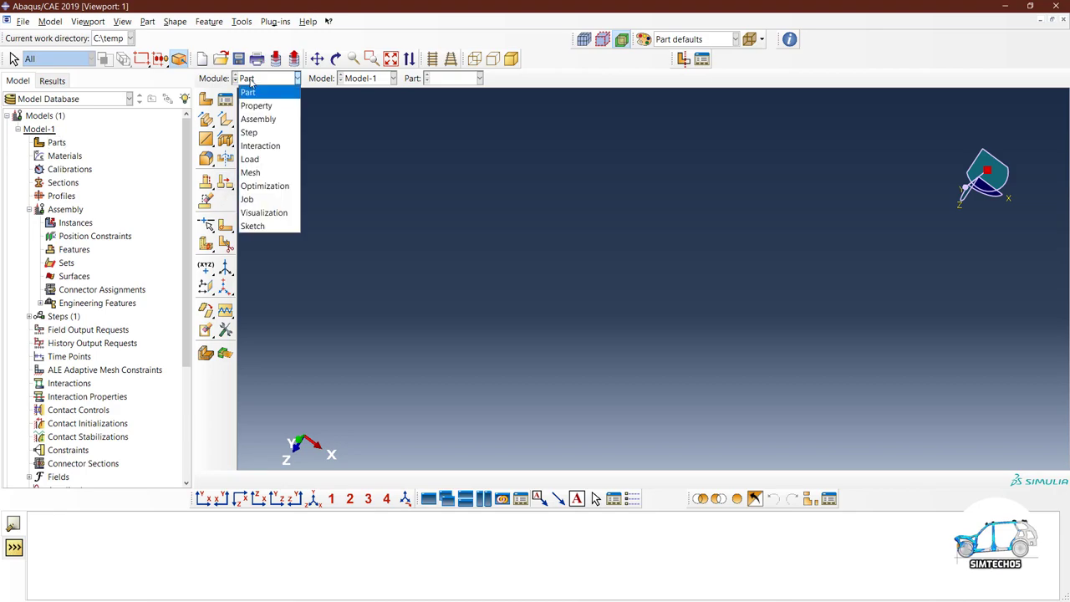
click(264, 107)
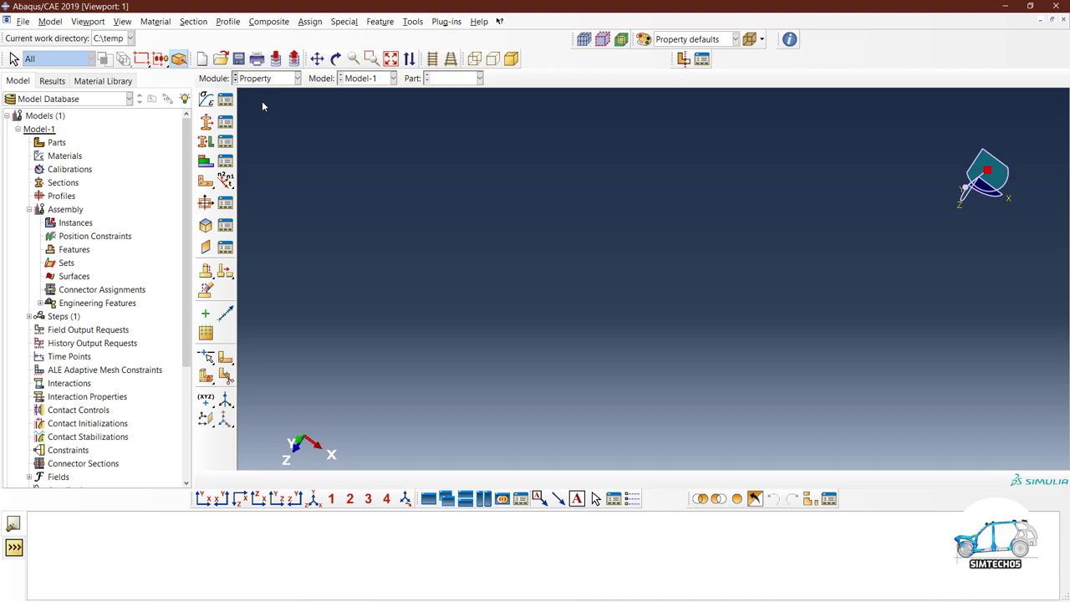
click(261, 82)
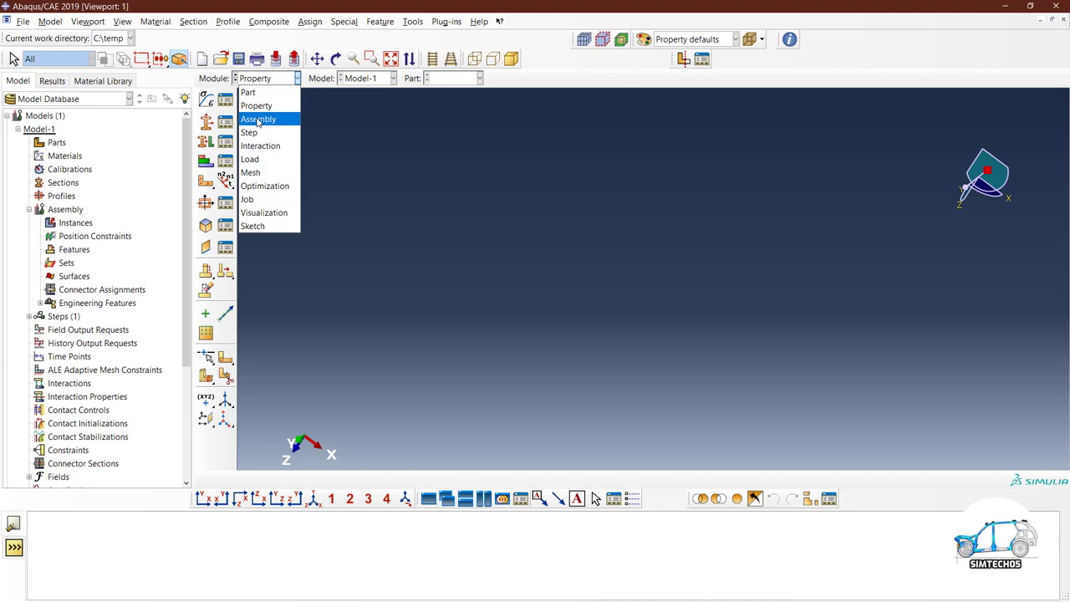
click(258, 119)
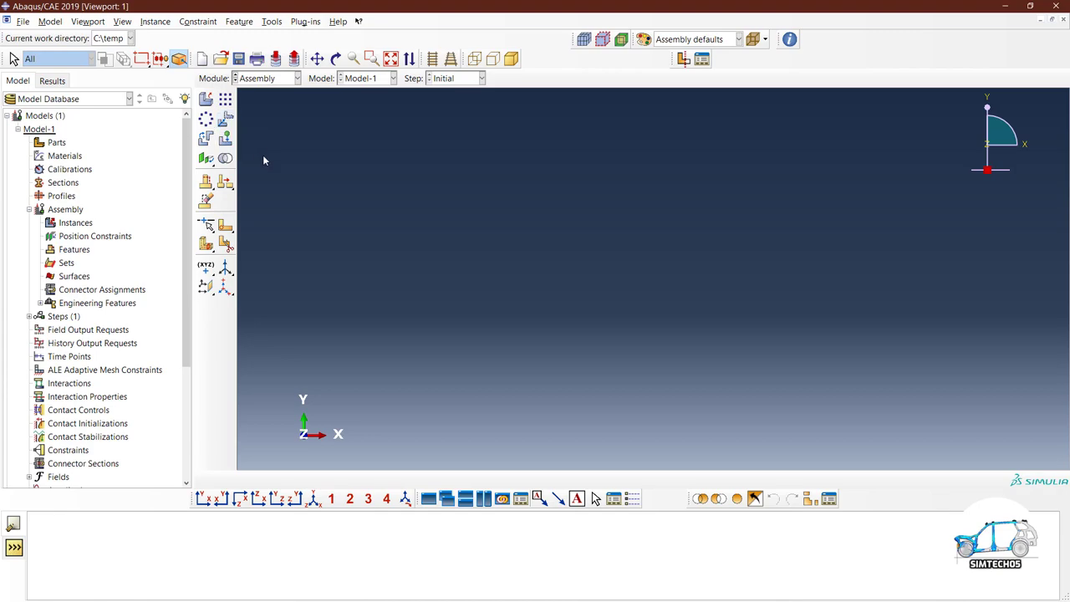
click(208, 164)
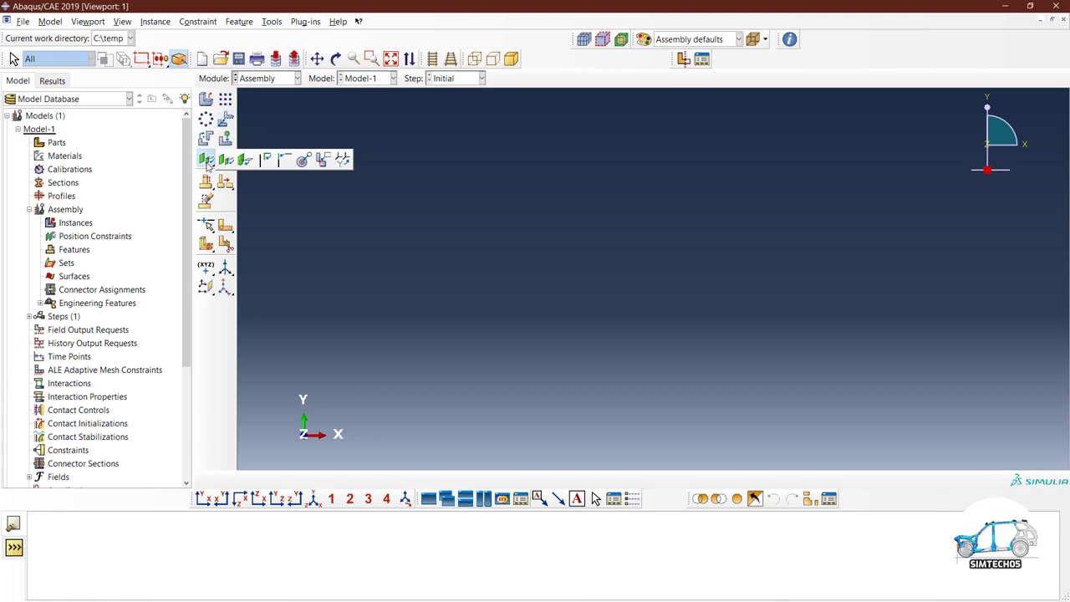
click(309, 172)
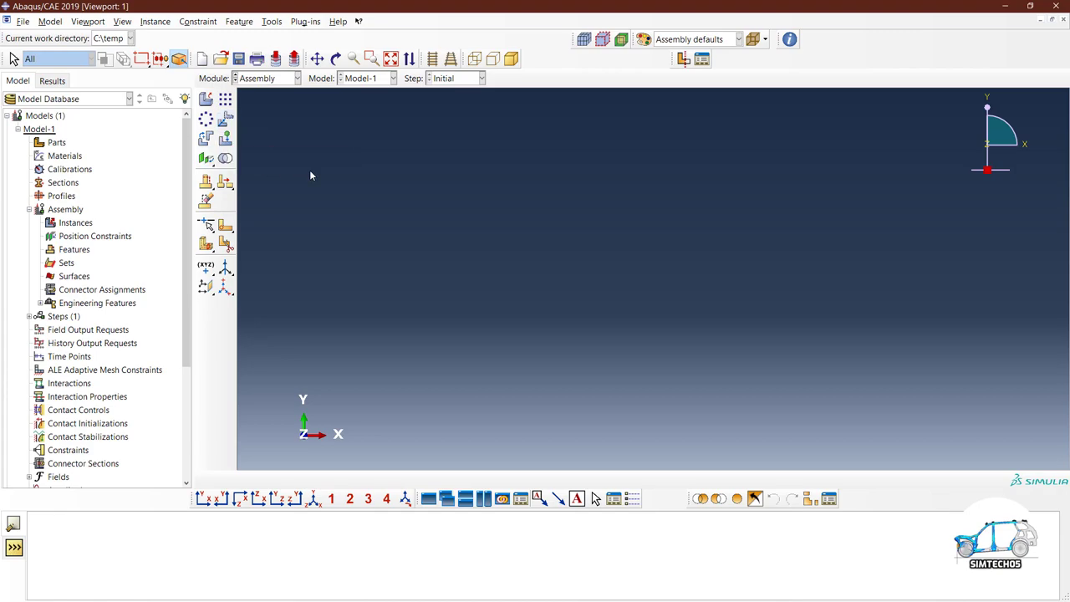
Switch through the Step and Interaction modules to examine the tools each one offers
click(266, 78)
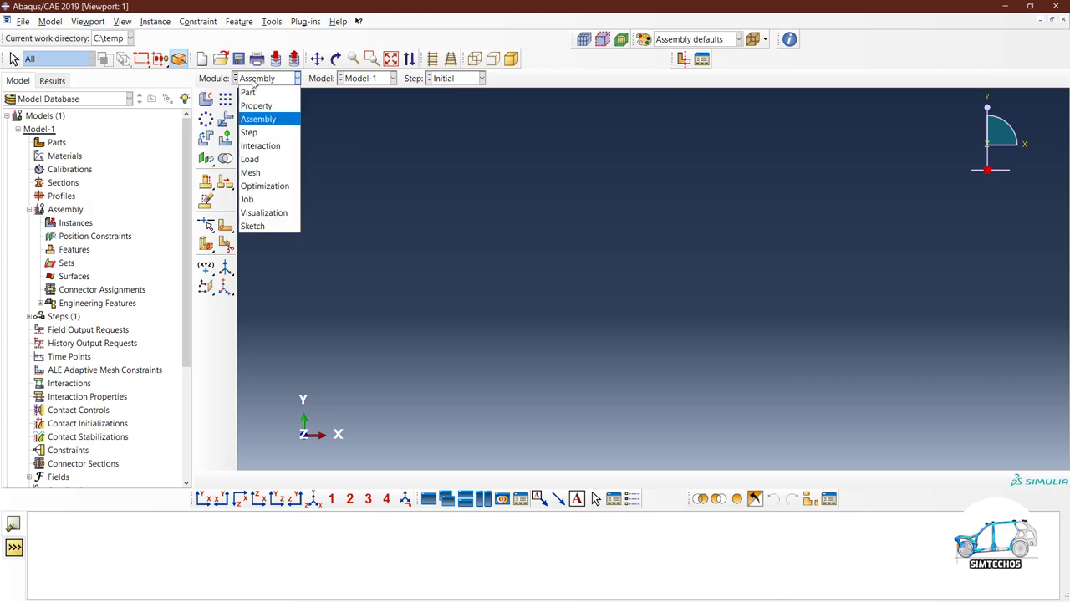
click(250, 134)
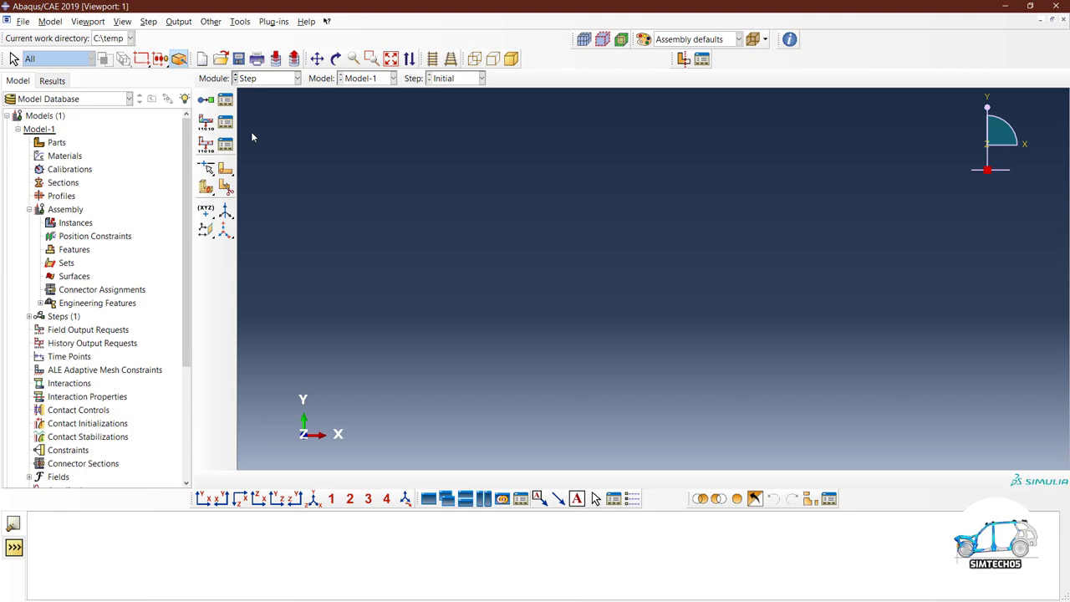
click(260, 78)
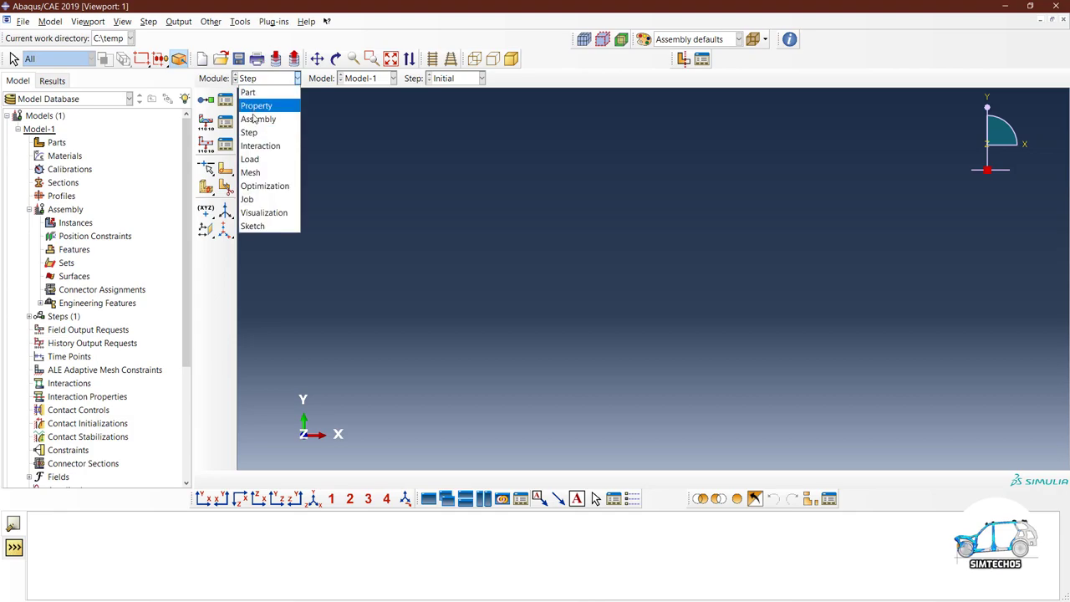
click(251, 148)
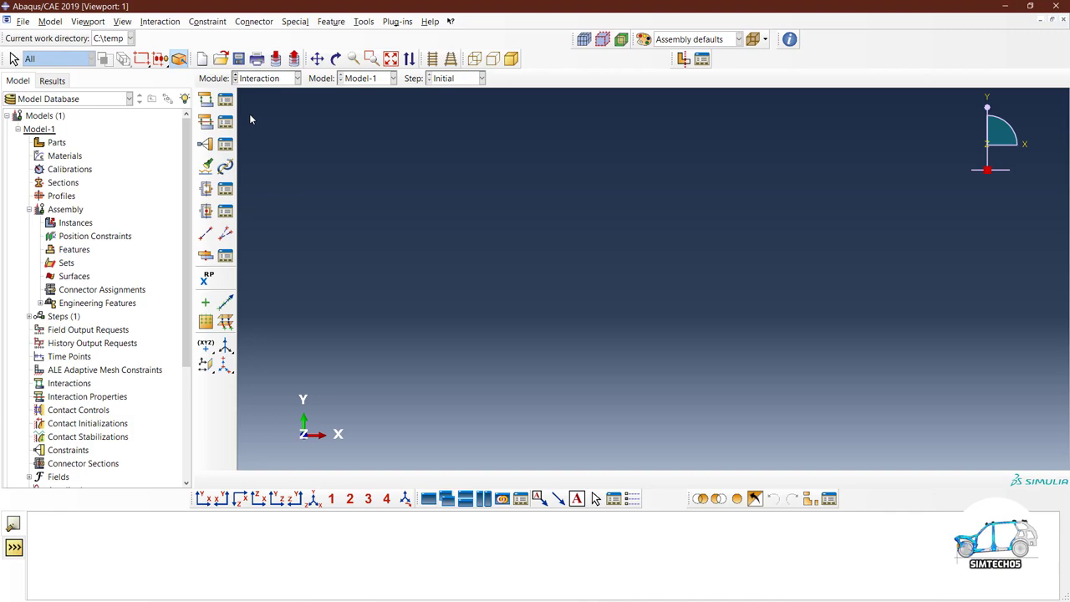
Switch through the Load and Job modules to examine the tools each one offers
click(255, 80)
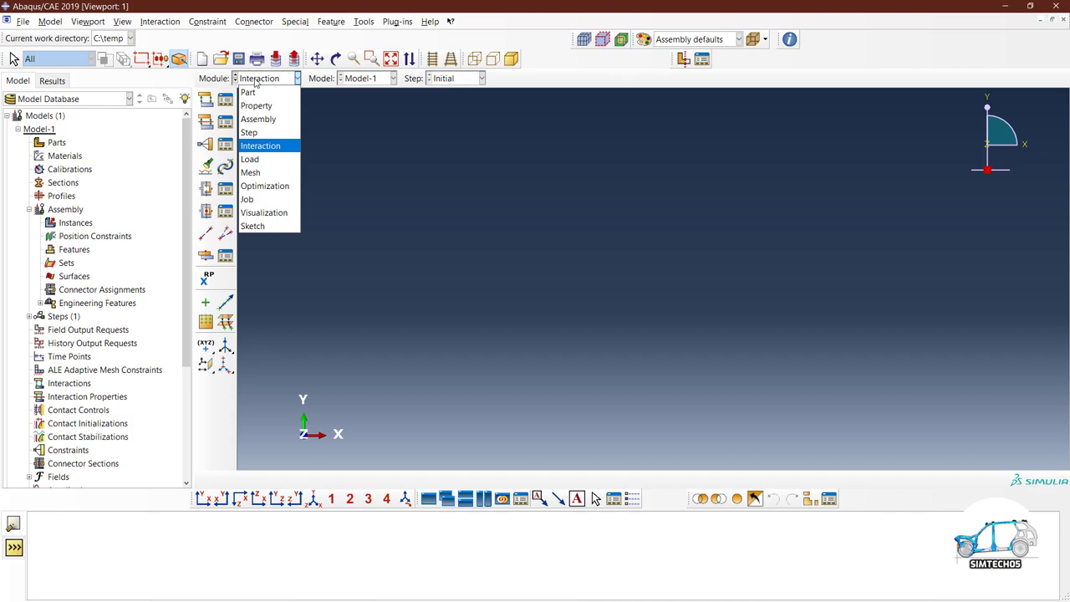
click(255, 159)
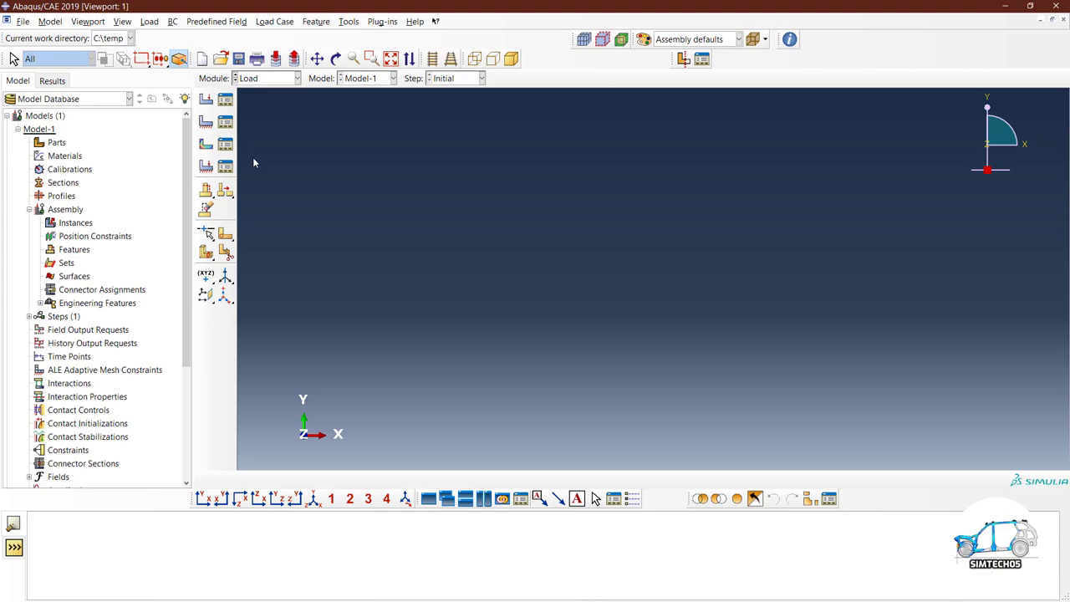
click(259, 80)
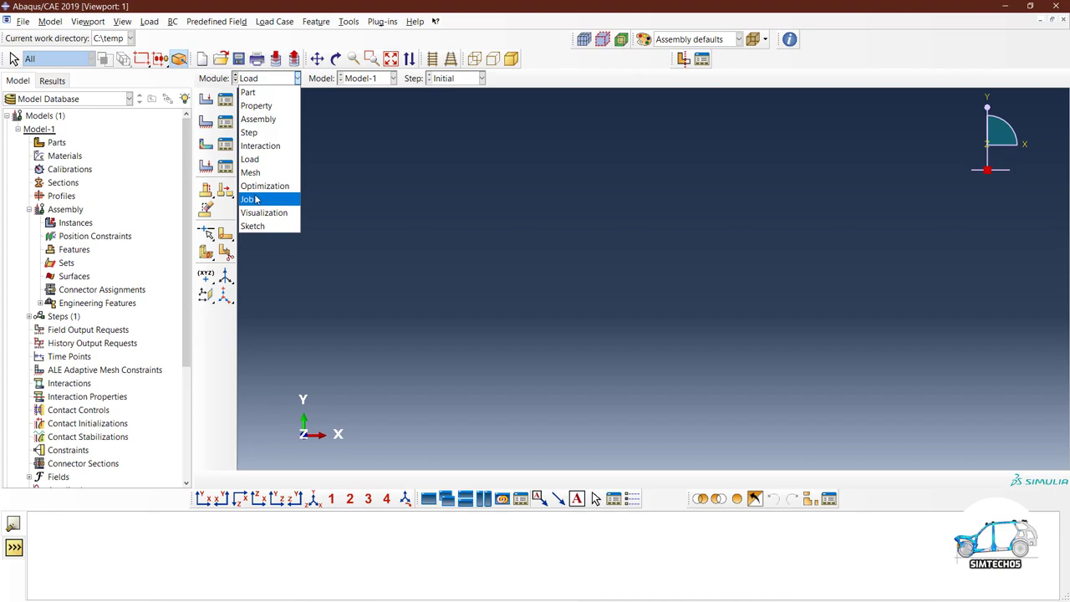
click(256, 199)
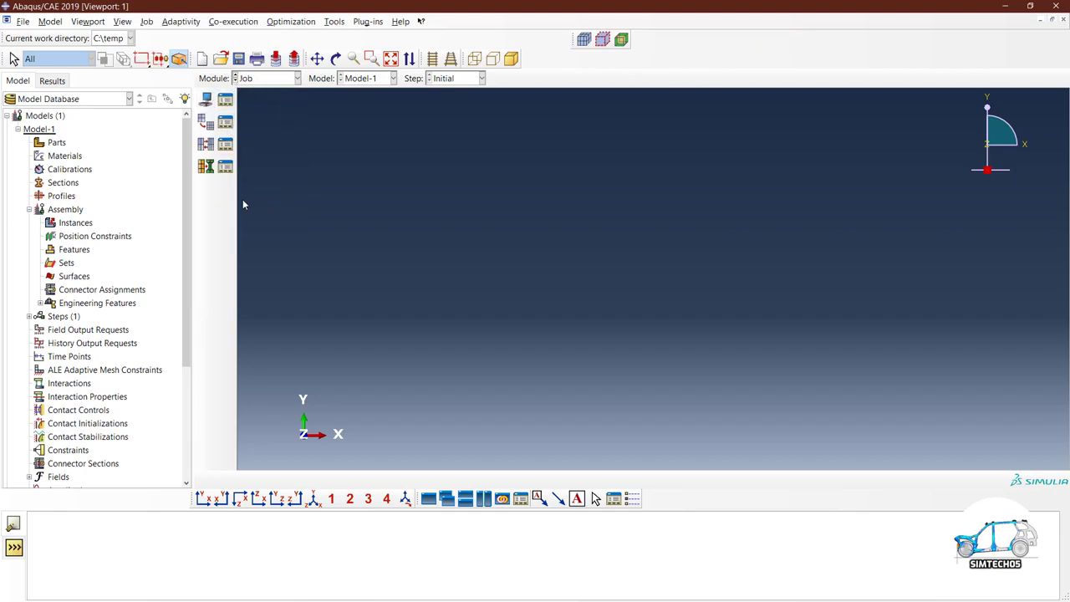
Look over the Job Manager, close it and switch to the Part module
click(225, 100)
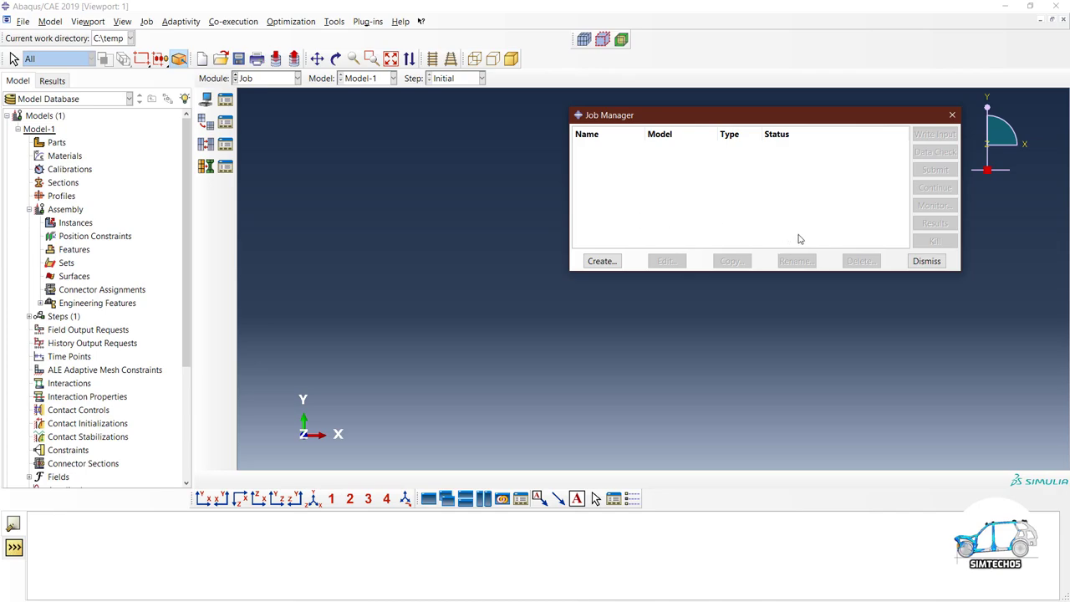
click(918, 261)
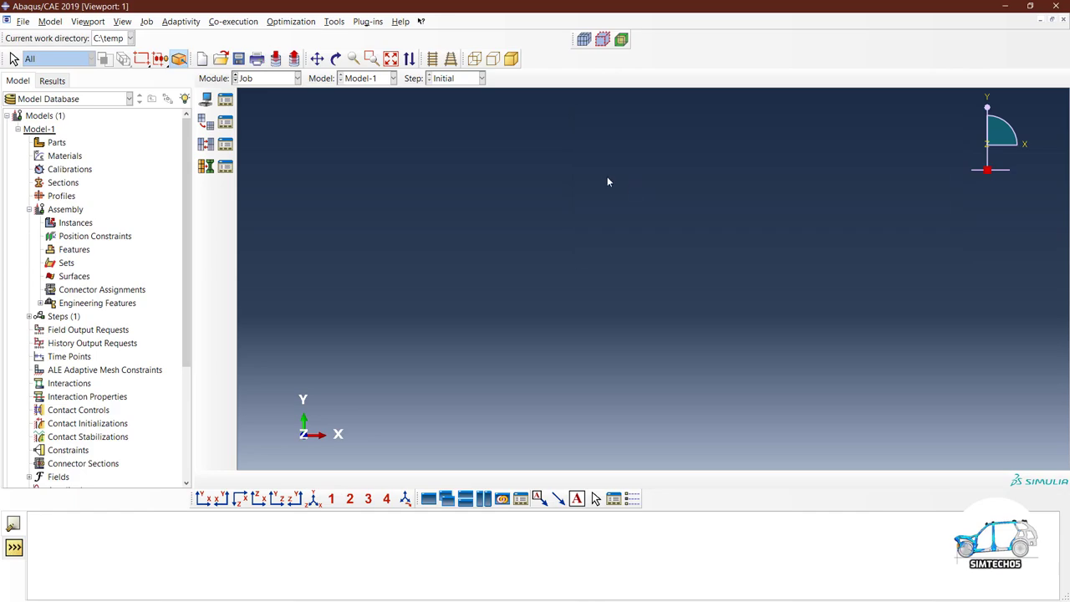
click(269, 81)
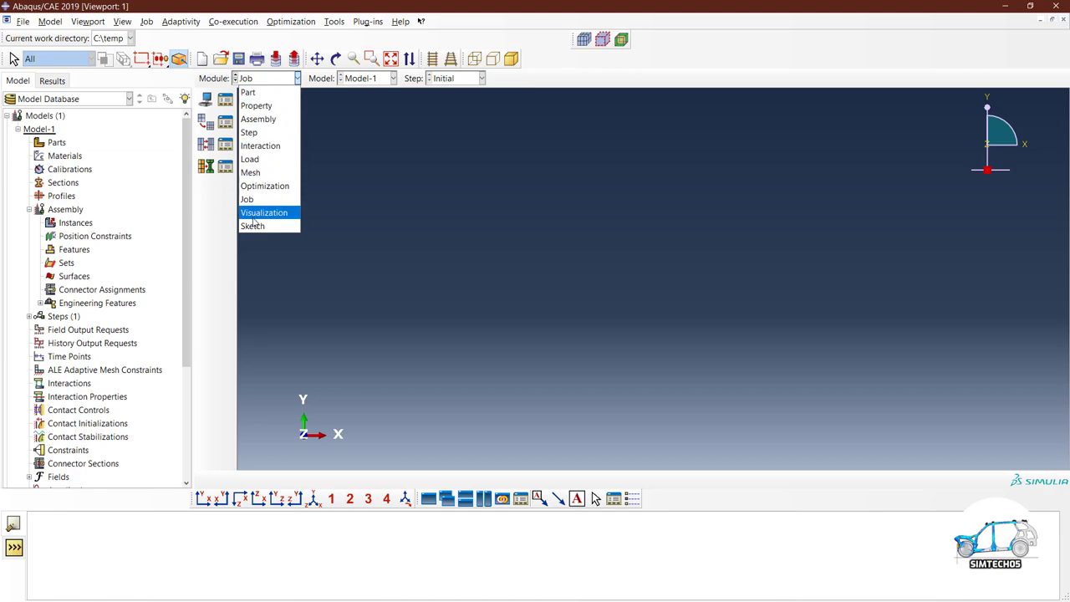
click(249, 94)
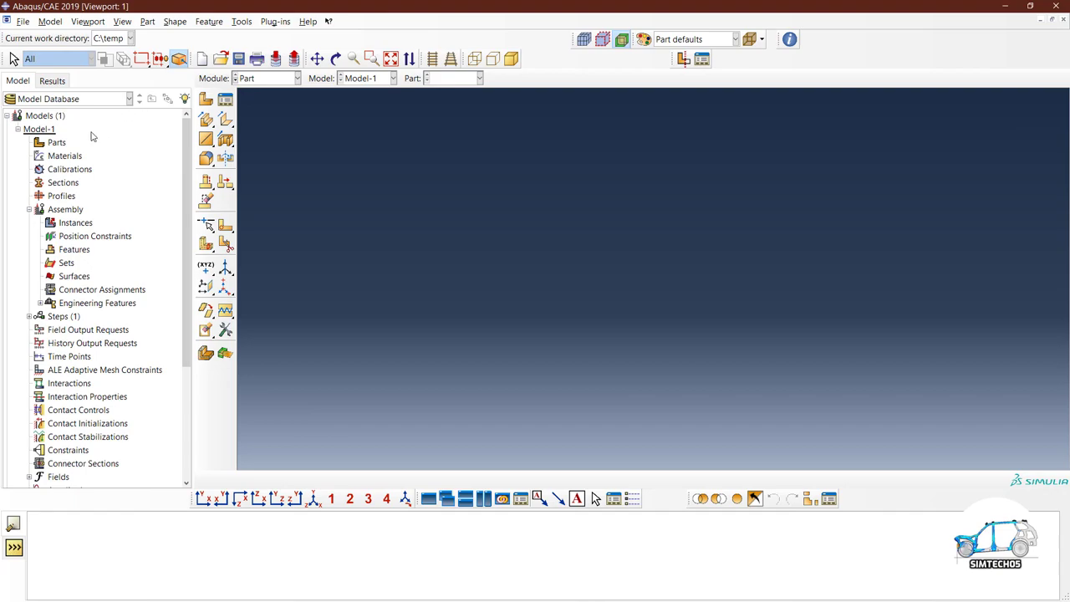
Examine the Create Part settings from the part creation tool and from the model tree's Parts container, cancelling both times
click(206, 100)
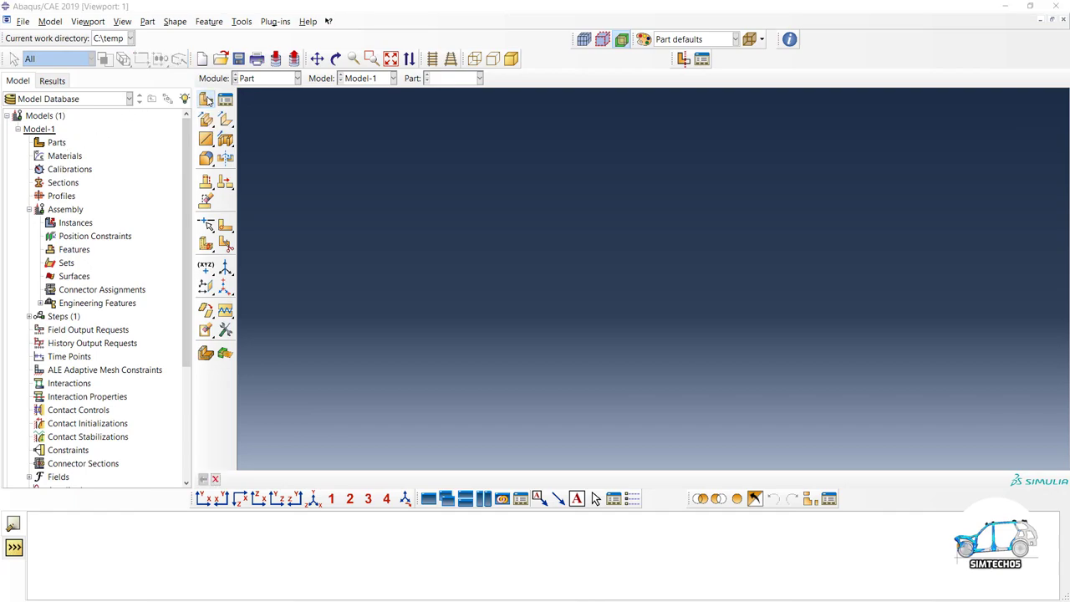
drag(438, 111, 542, 77)
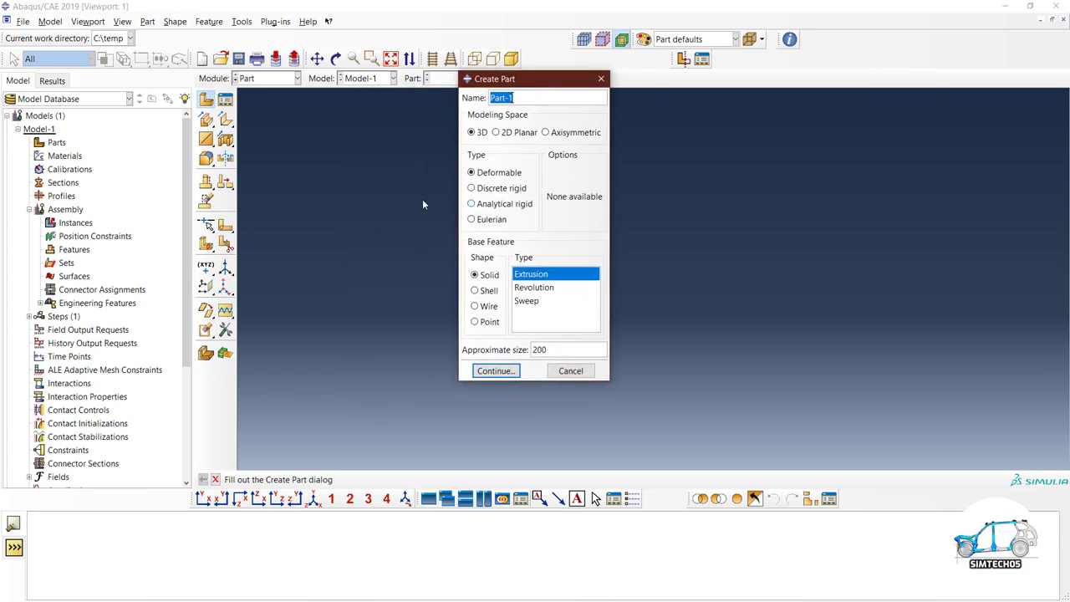
click(572, 373)
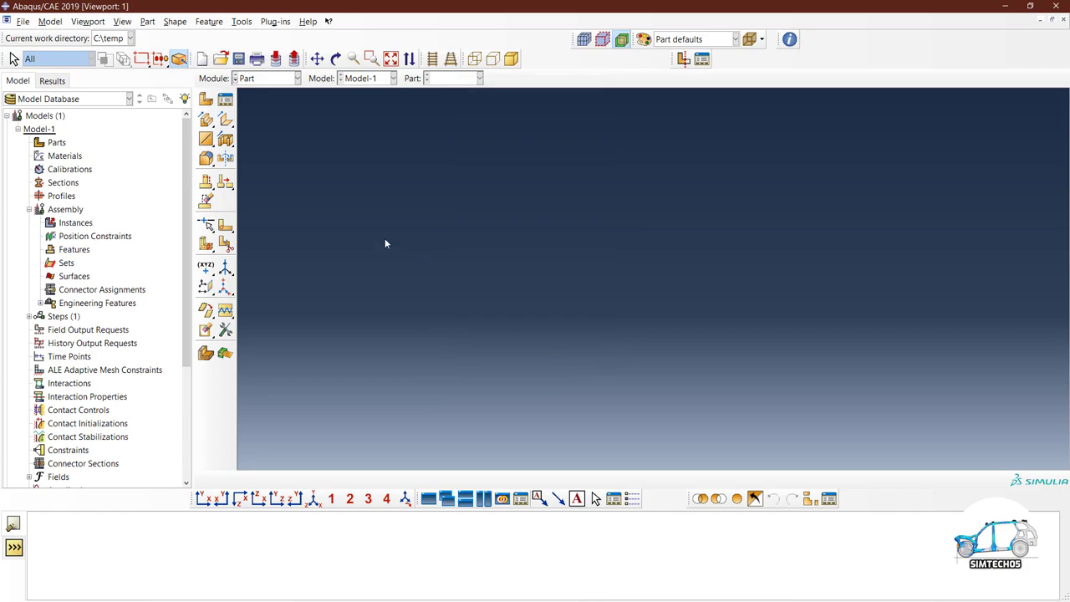
click(57, 143)
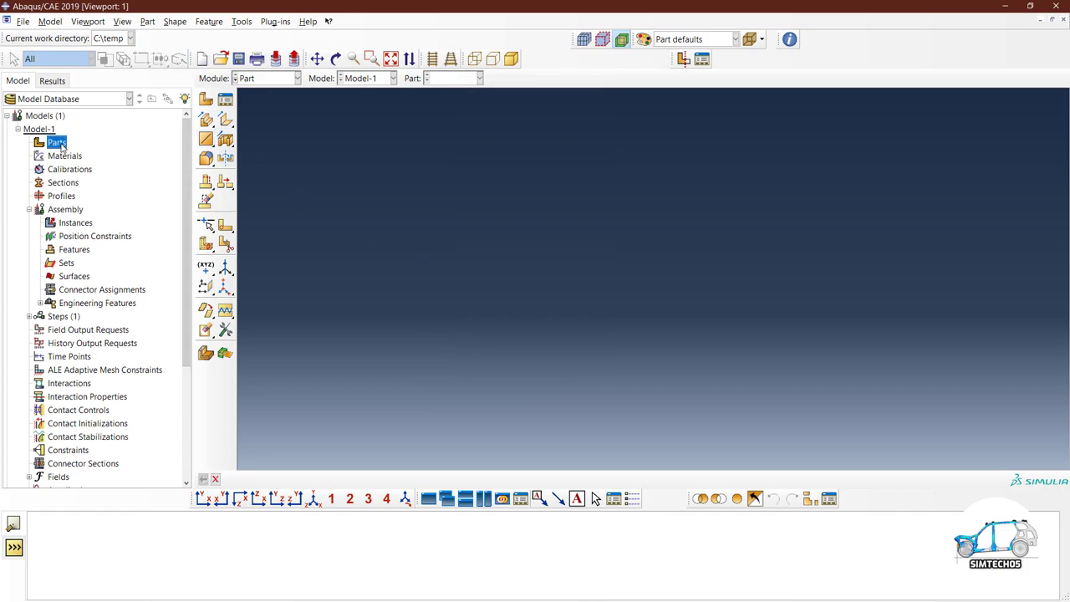
click(18, 128)
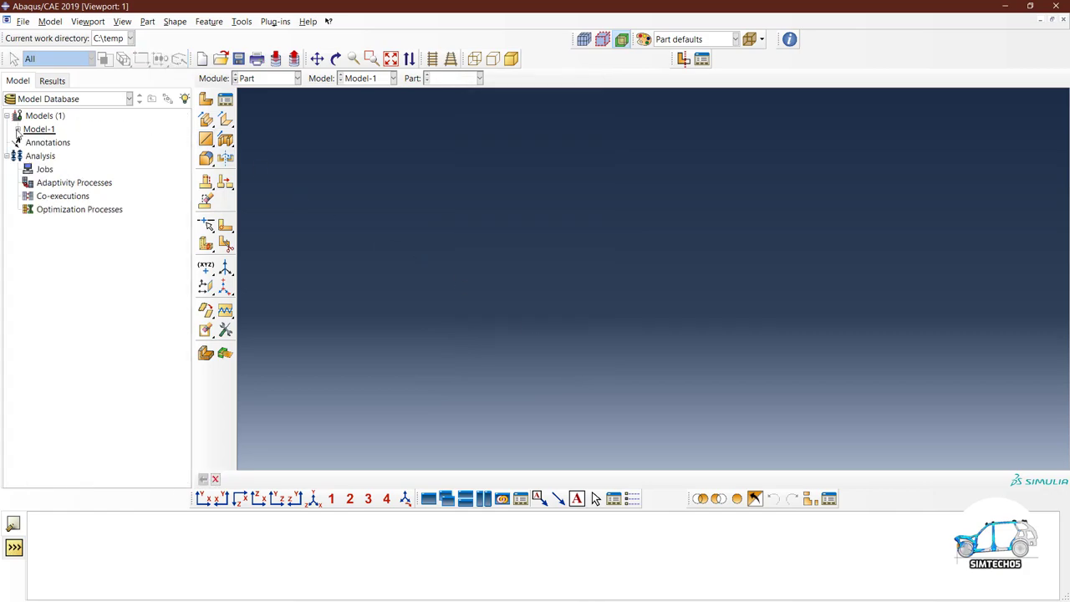
click(17, 129)
scroll(42, 138, up, 1)
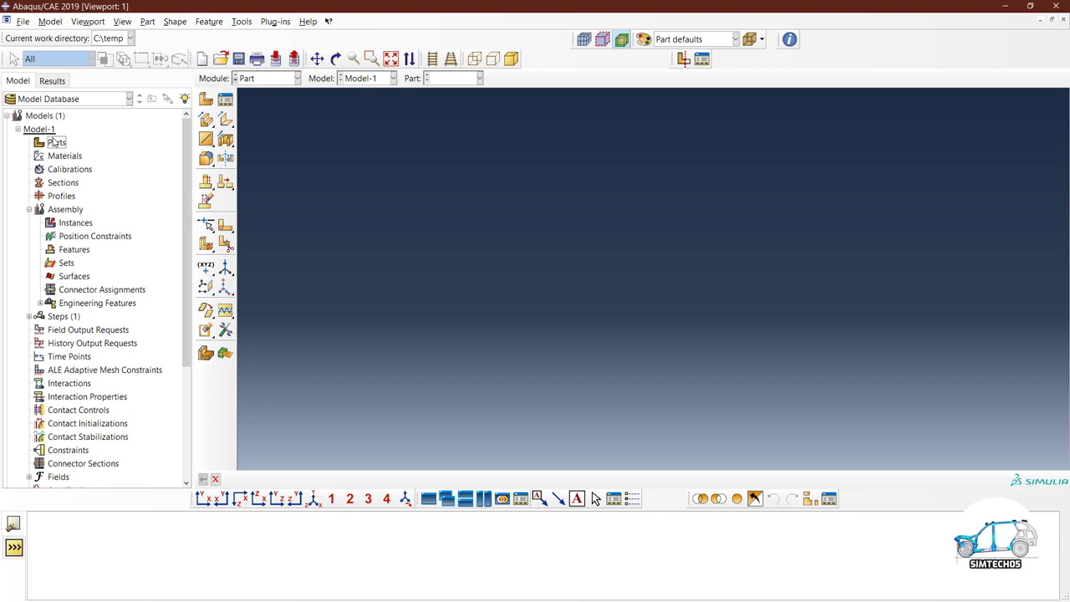
double_click(57, 143)
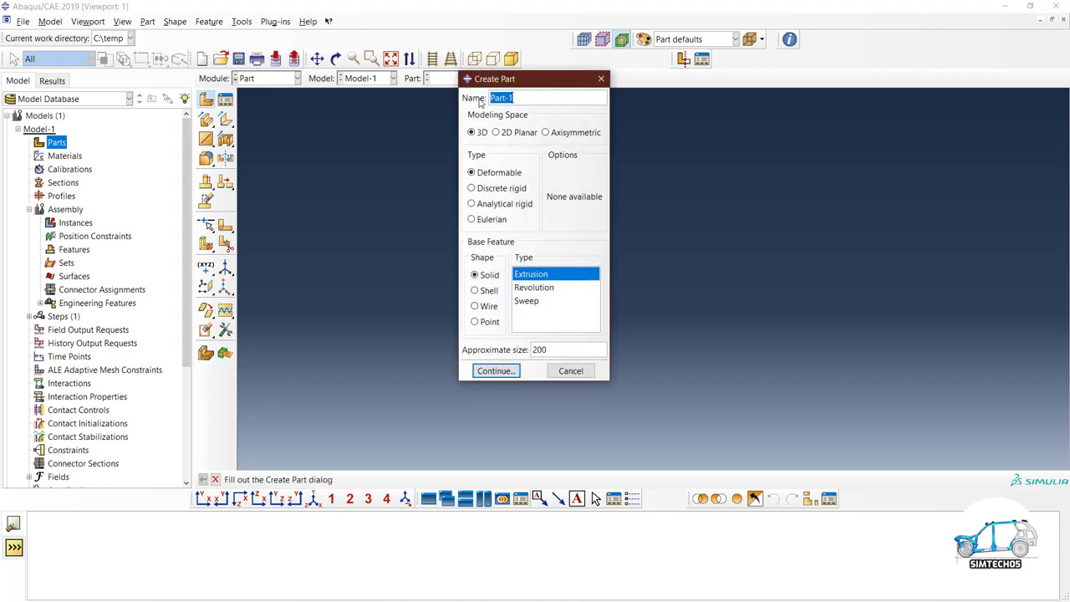
click(572, 371)
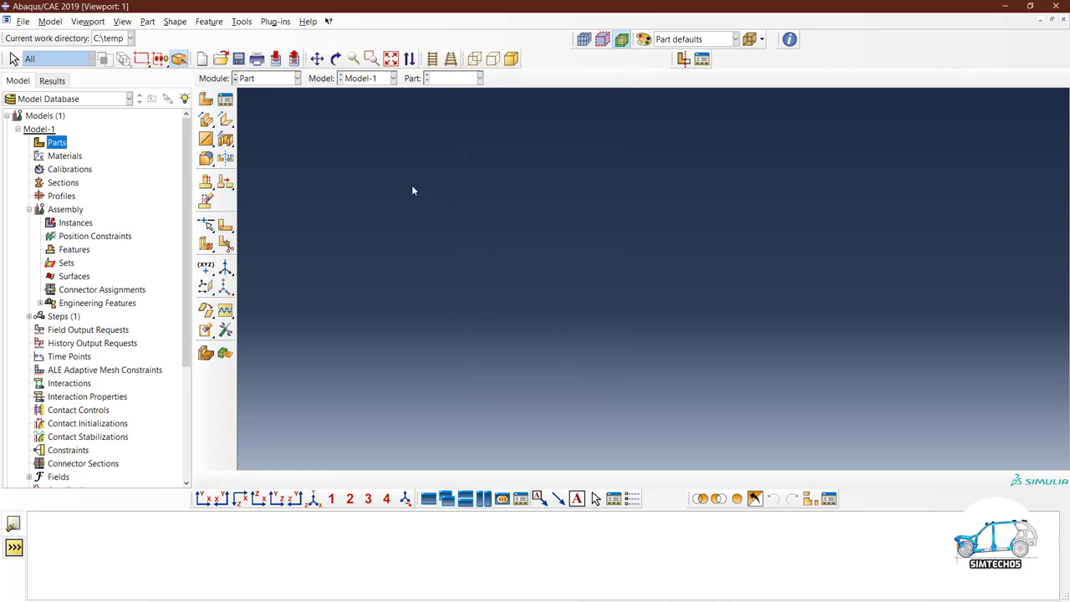
Start a new part from the Part Manager and name it Cylinder
click(227, 102)
drag(223, 67, 597, 73)
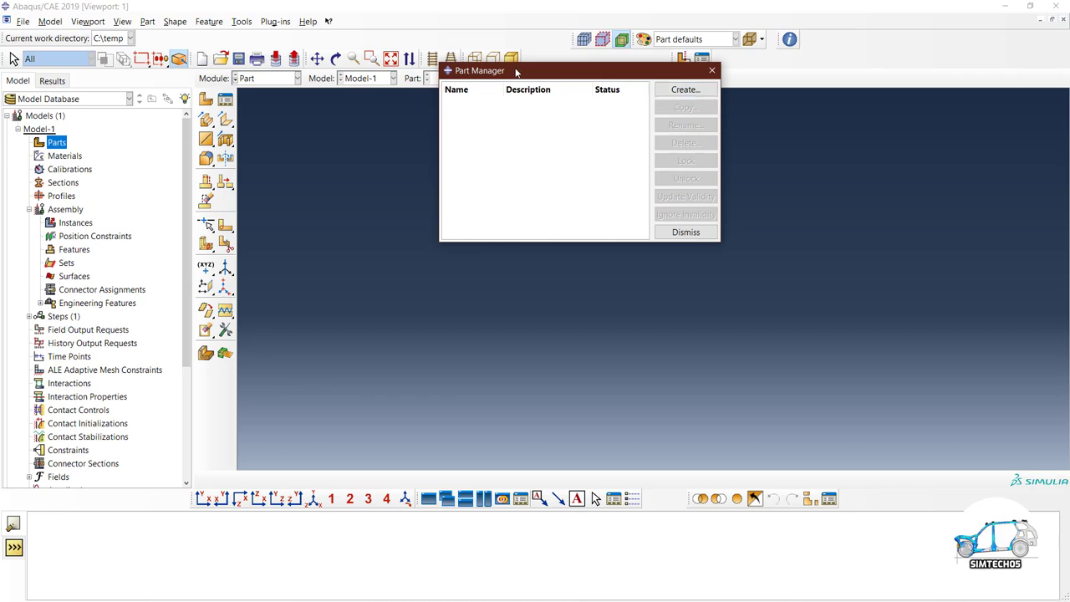
drag(516, 72, 587, 113)
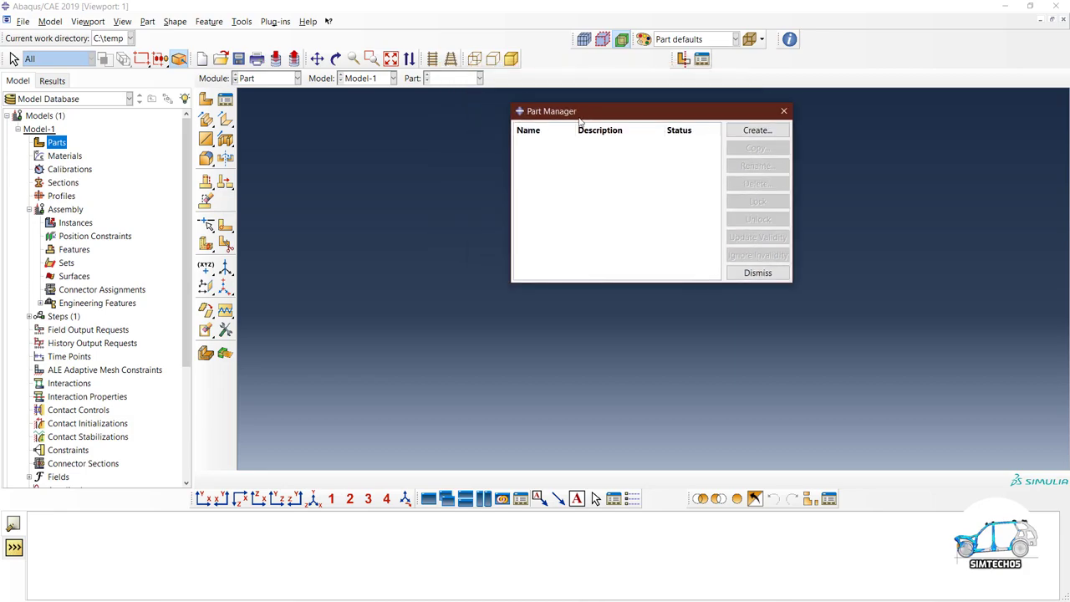
click(757, 130)
drag(517, 98, 465, 94)
text(Ct)
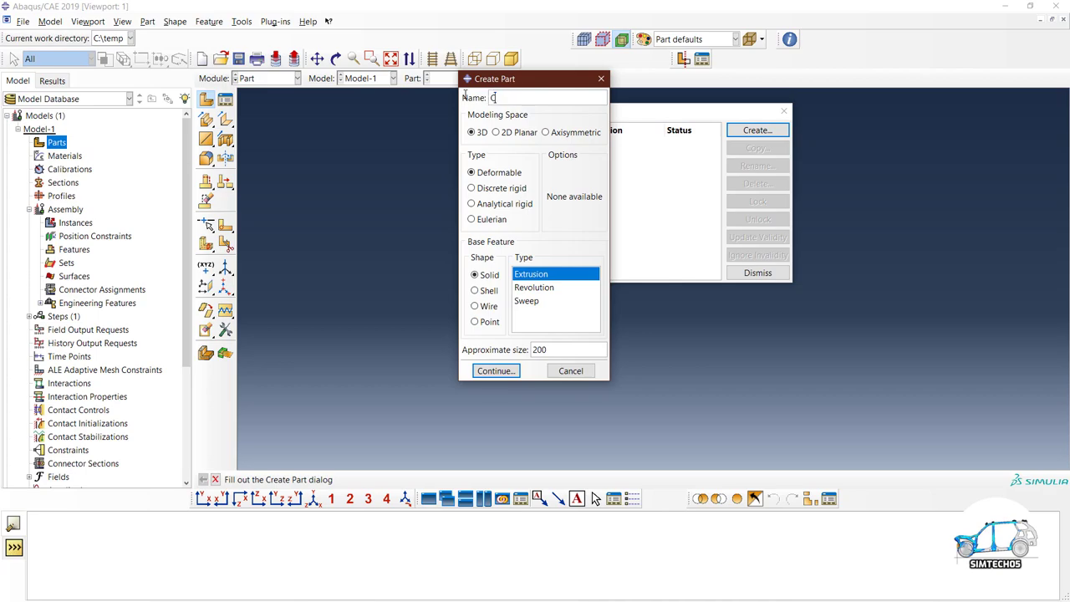
text(ylinder)
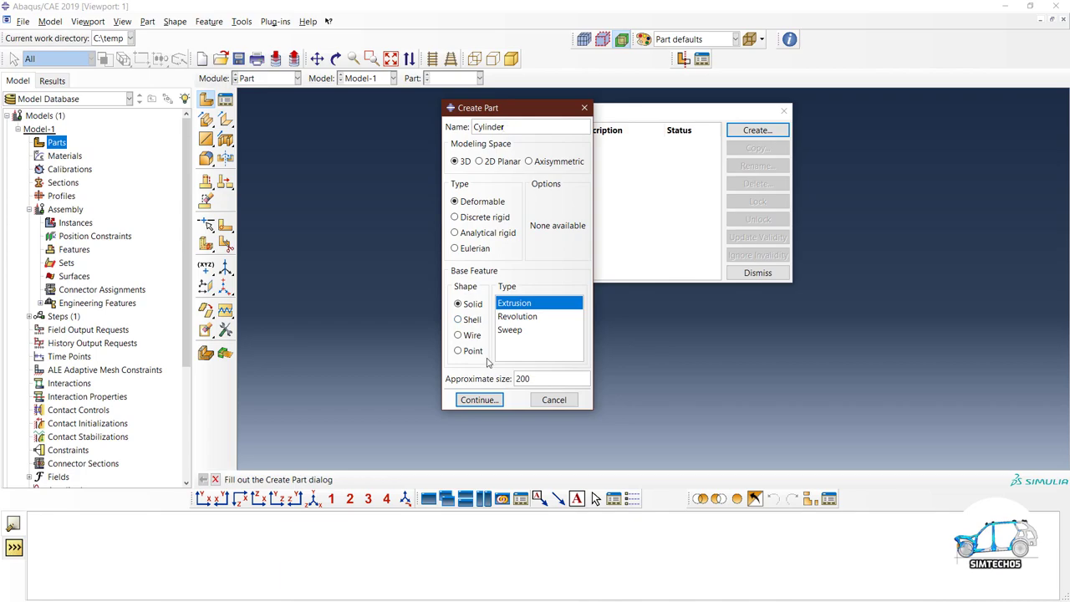
Continue to the sketch with a 3D deformable solid extrusion and approximate size 200, and dismiss the Part Manager
drag(546, 380, 515, 380)
click(543, 379)
drag(546, 379, 505, 383)
double_click(536, 378)
key(shift+Right)
click(486, 398)
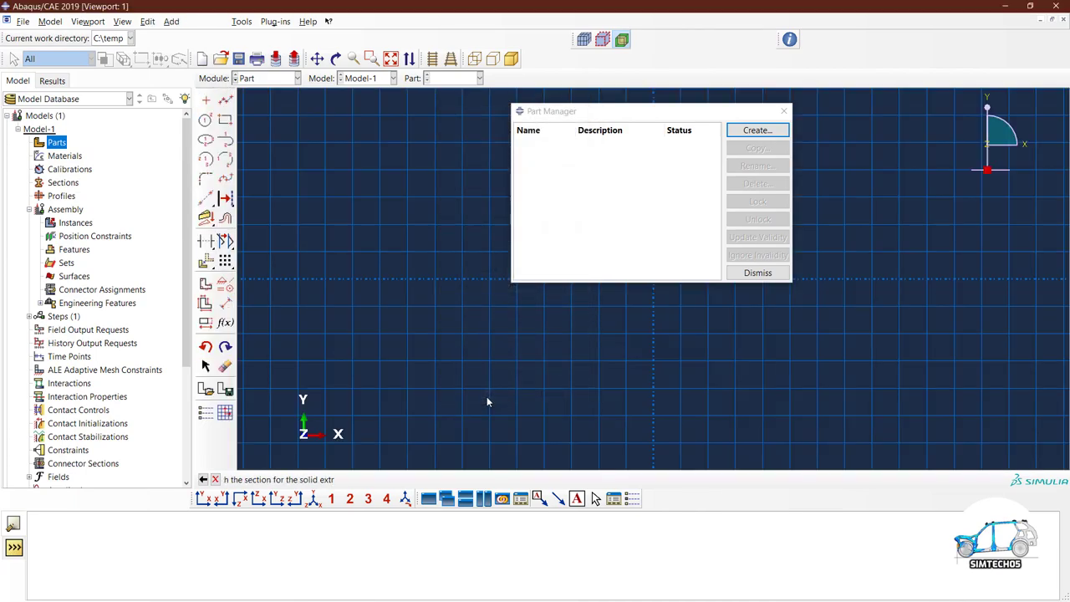
drag(735, 111, 881, 190)
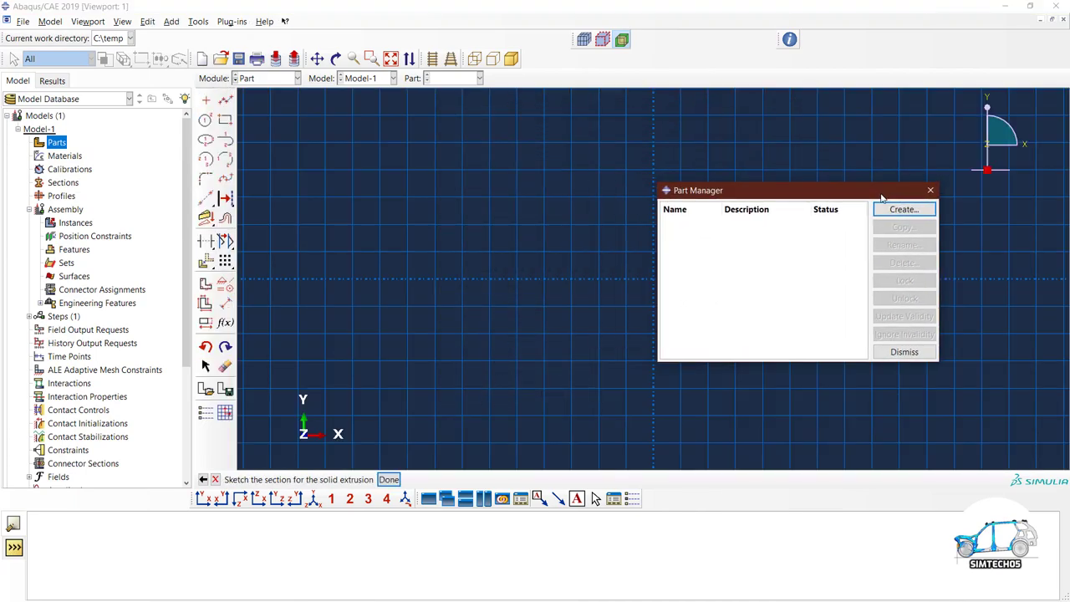
click(914, 353)
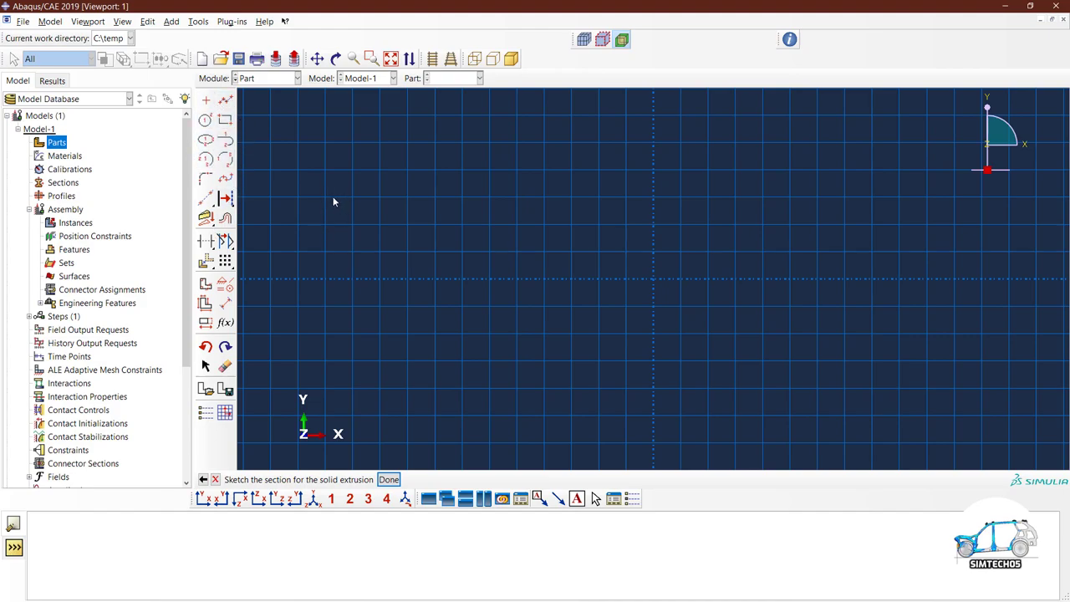
Sketch a circle centred on the origin with a radius of about 25
click(205, 119)
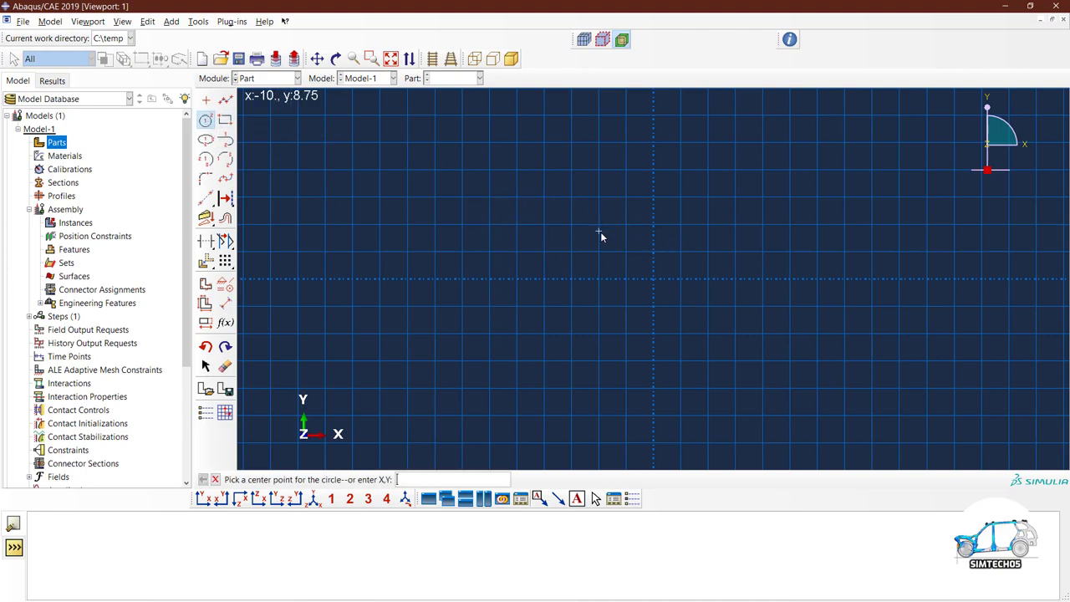
click(654, 281)
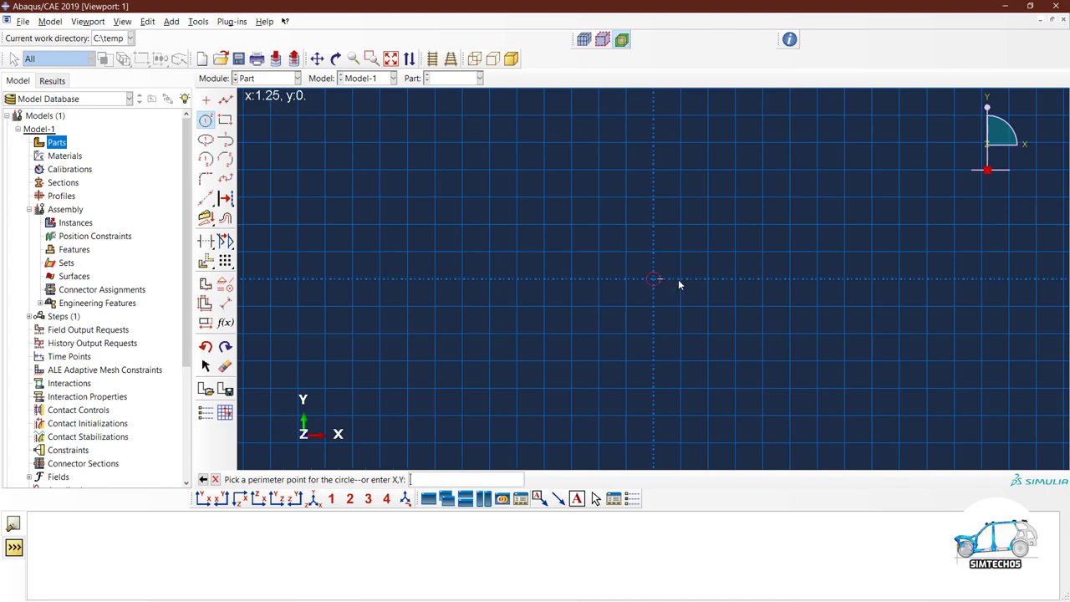
click(790, 280)
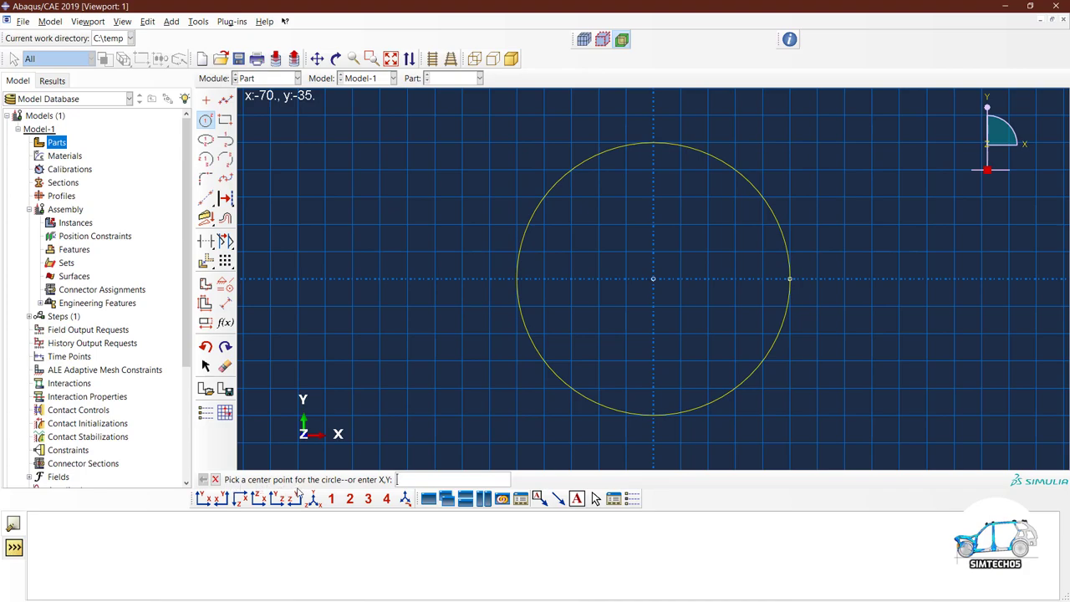
Add a concentric circle by coordinates, with its centre at 0,0 and its perimeter point at 20,0
click(419, 482)
text(0,0)
key(Return)
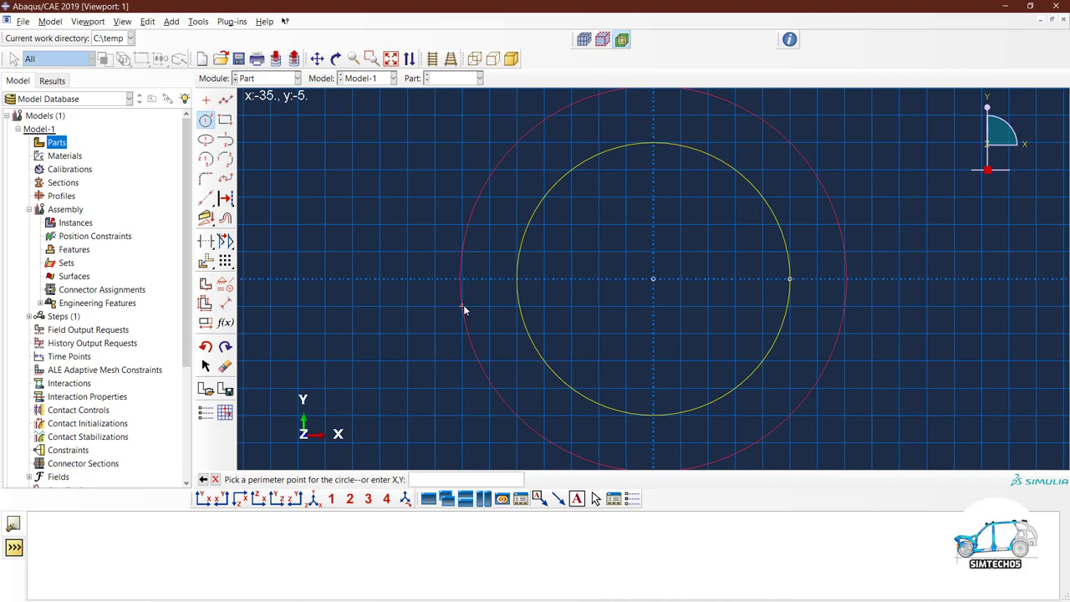
text(20,0)
key(Return)
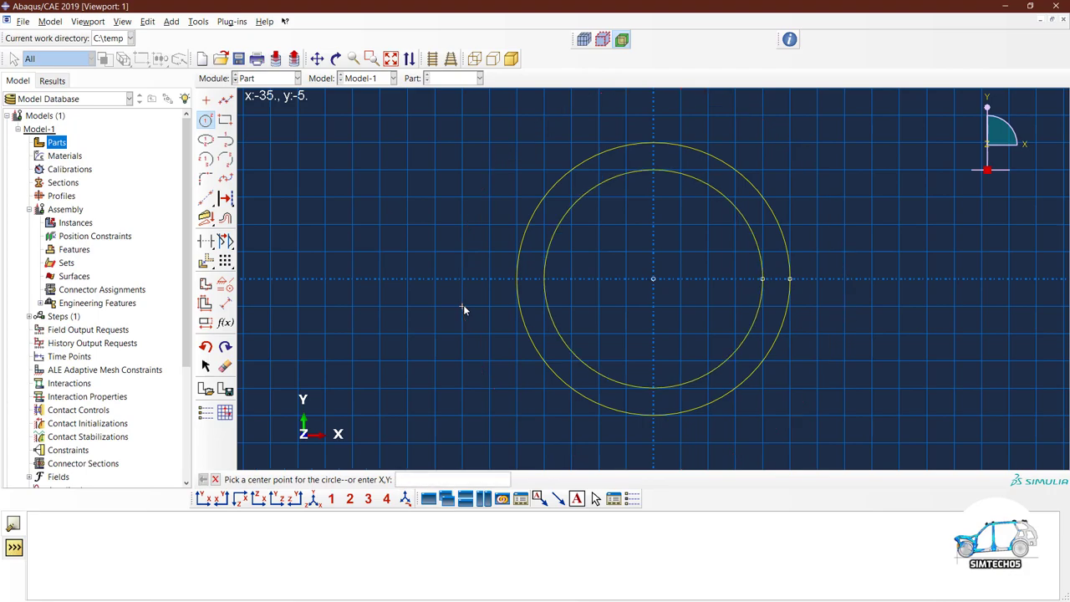
Draw a rectangle by coordinates from corner 0,0 to opposite corner 5,6 and end the rectangle command
click(225, 120)
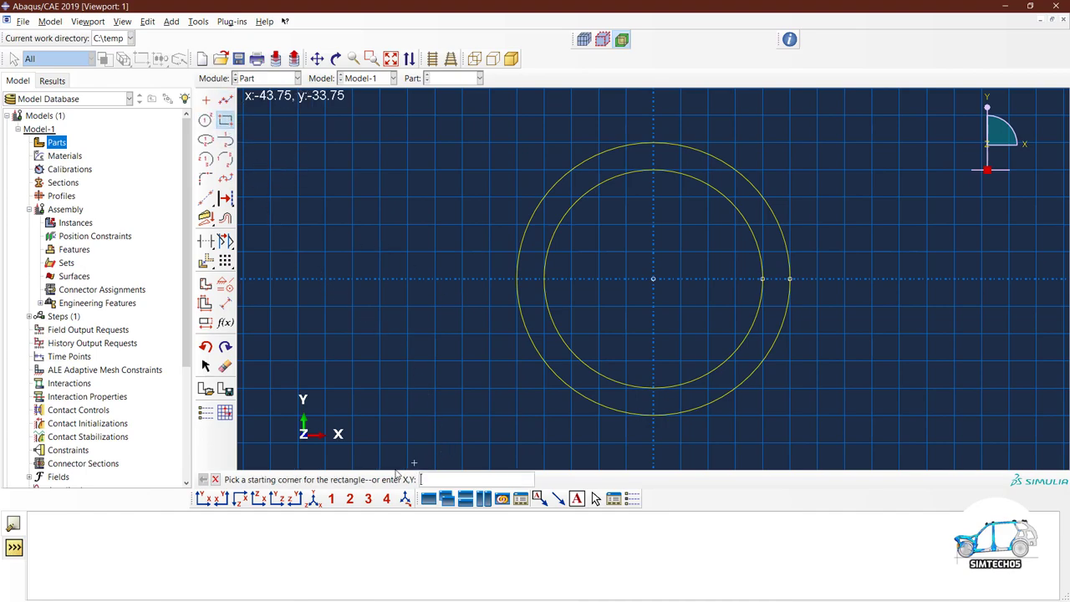
text(0,0)
key(Return)
text(5,6)
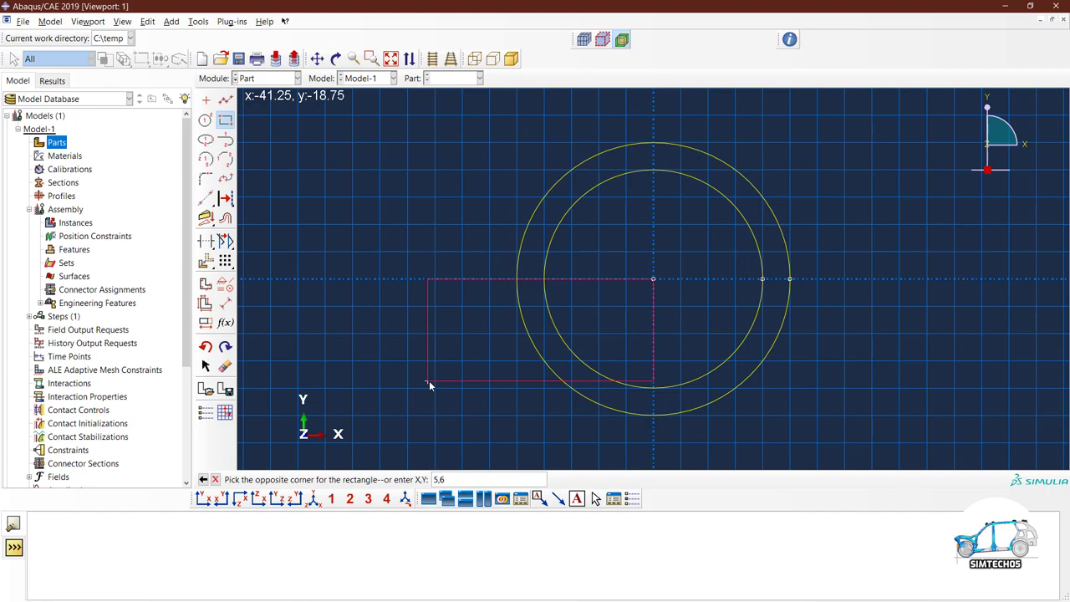
key(Return)
scroll(702, 305, down, 2)
scroll(712, 300, up, 4)
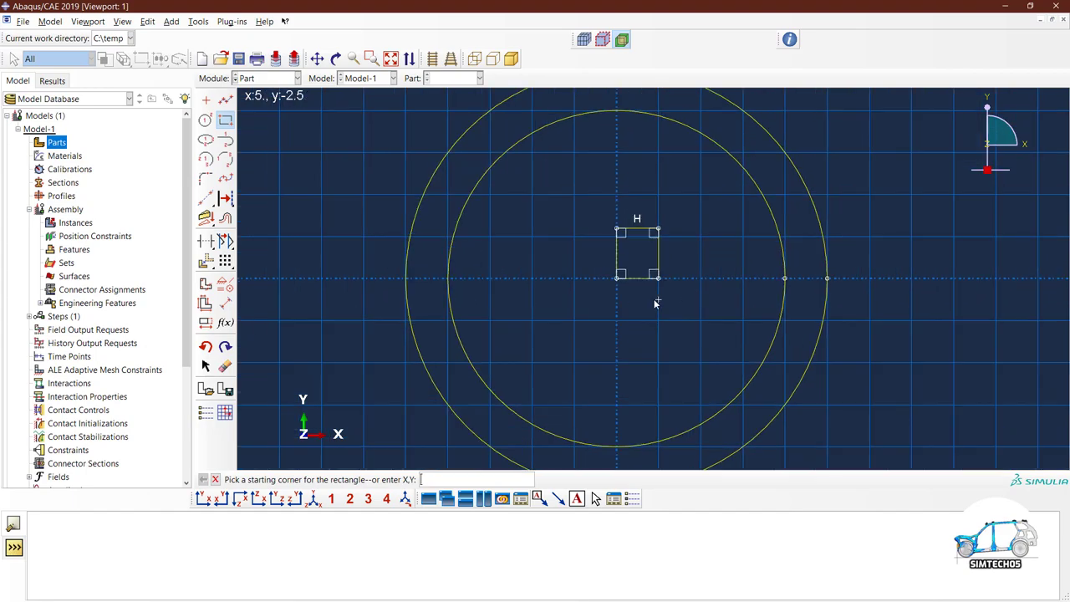
scroll(626, 294, up, 1)
scroll(623, 291, down, 3)
key(Escape)
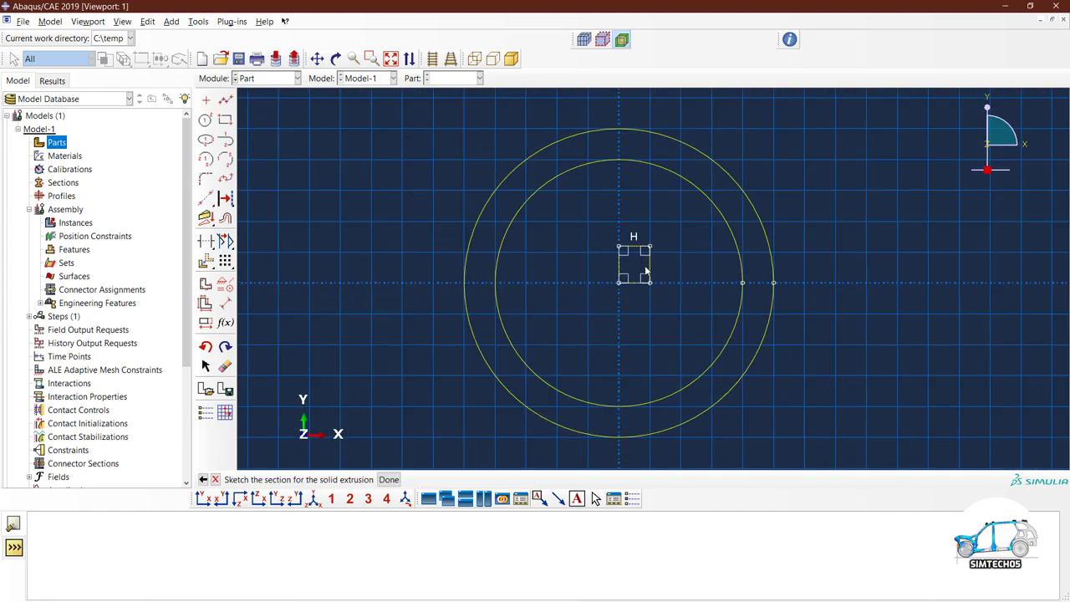
Delete the right vertical edge of the small rectangle from the sketch
click(225, 366)
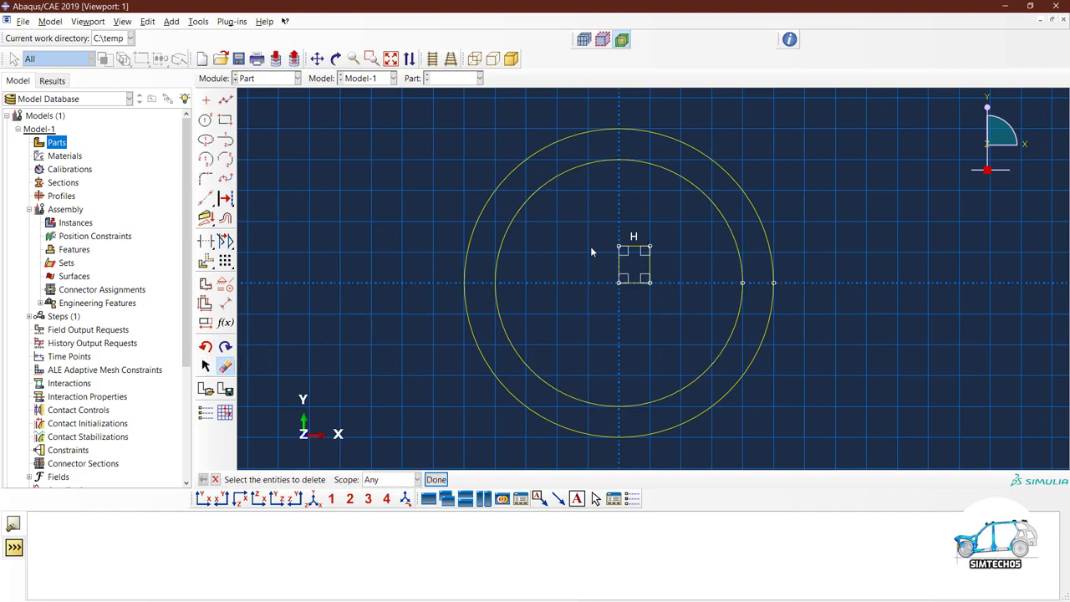
click(651, 269)
click(435, 479)
Try a multiple-entity deletion on the remaining rectangle lines and circles, and undo it
click(639, 247)
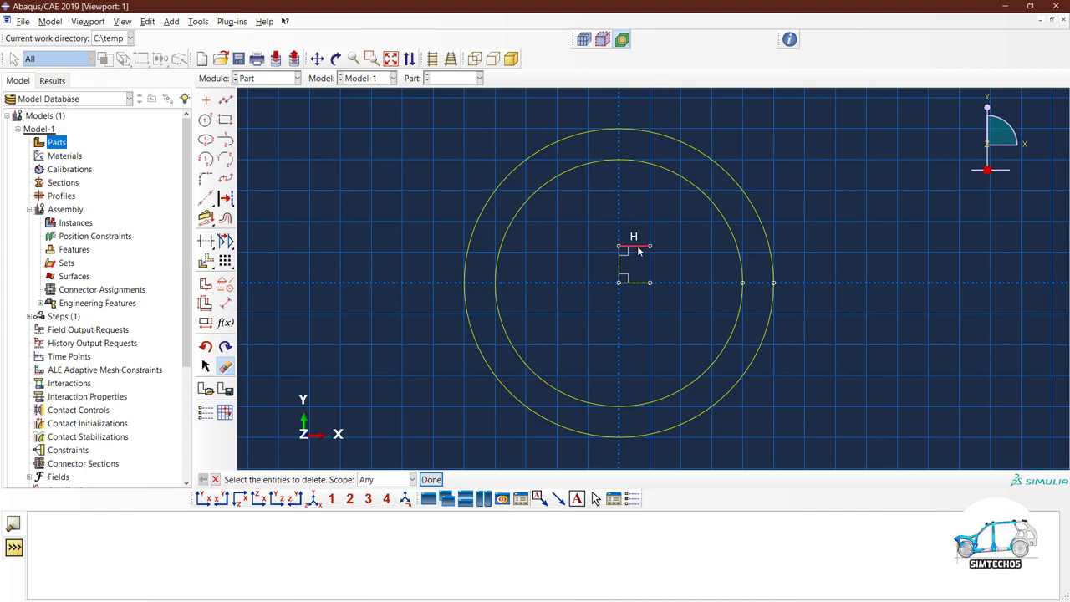
shift+click(620, 266)
shift+click(639, 287)
scroll(570, 286, down, 3)
drag(449, 151, 734, 416)
scroll(680, 341, down, 1)
scroll(680, 341, up, 3)
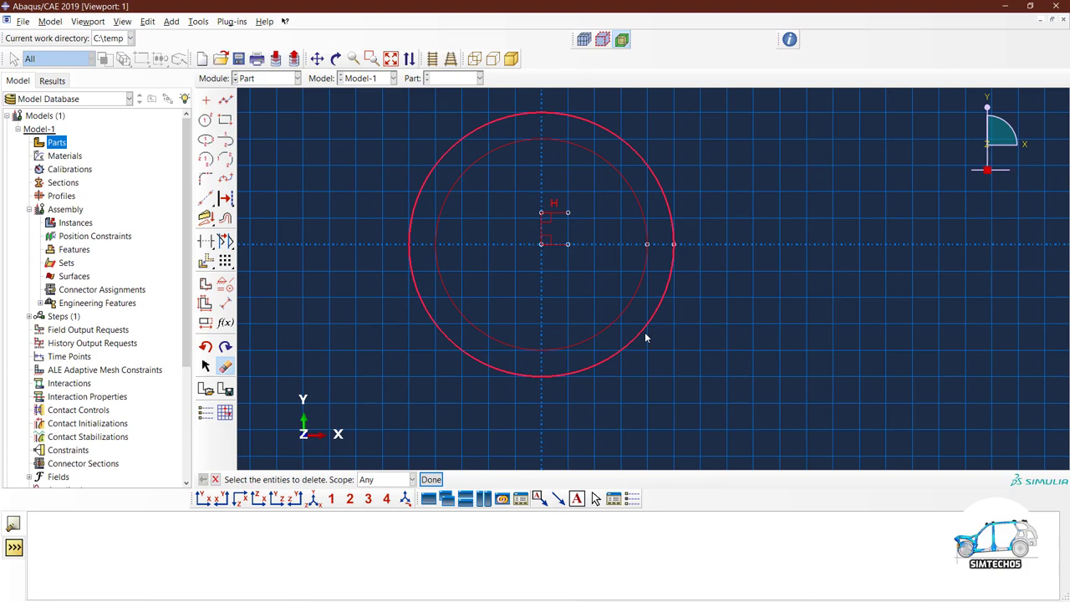
click(645, 337)
middle_click(698, 352)
key(ctrl+z)
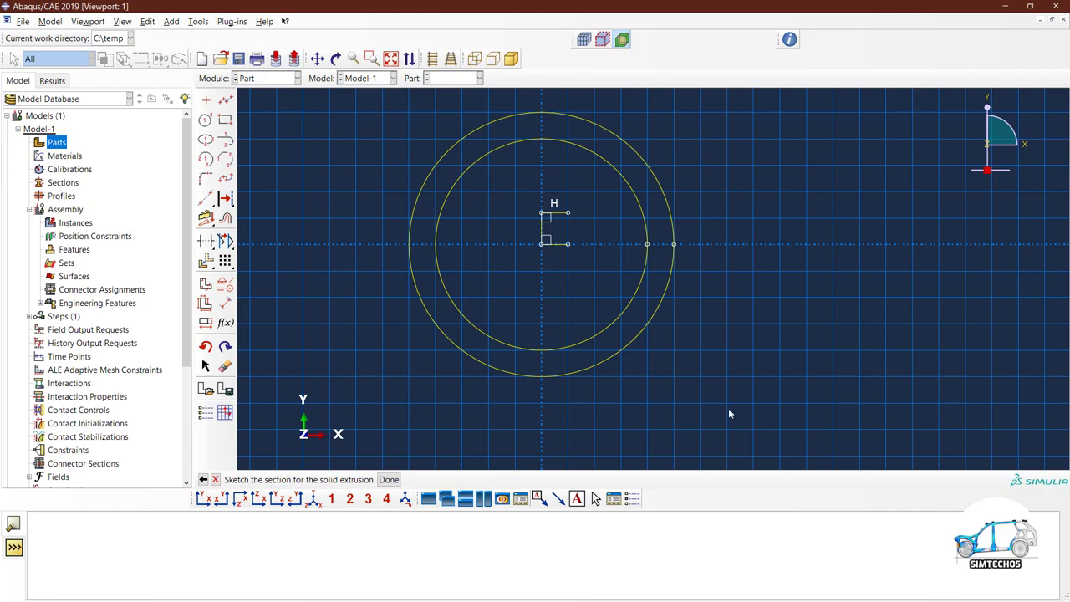
Delete the inner circle and the remaining rectangle lines, excluding the outer circle from the box selection
click(225, 365)
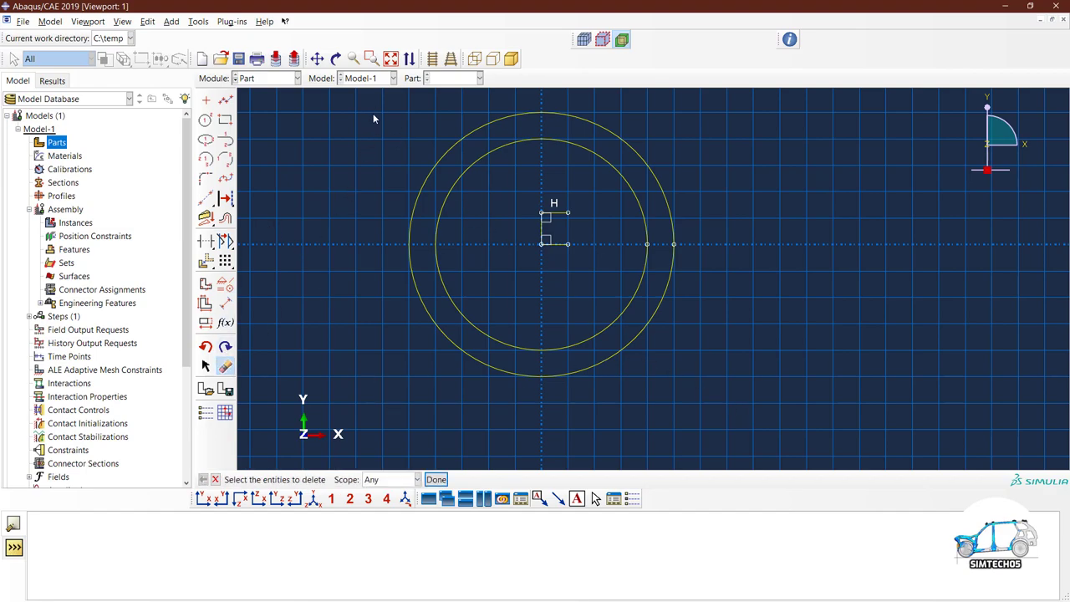
drag(455, 188, 795, 433)
ctrl+click(636, 340)
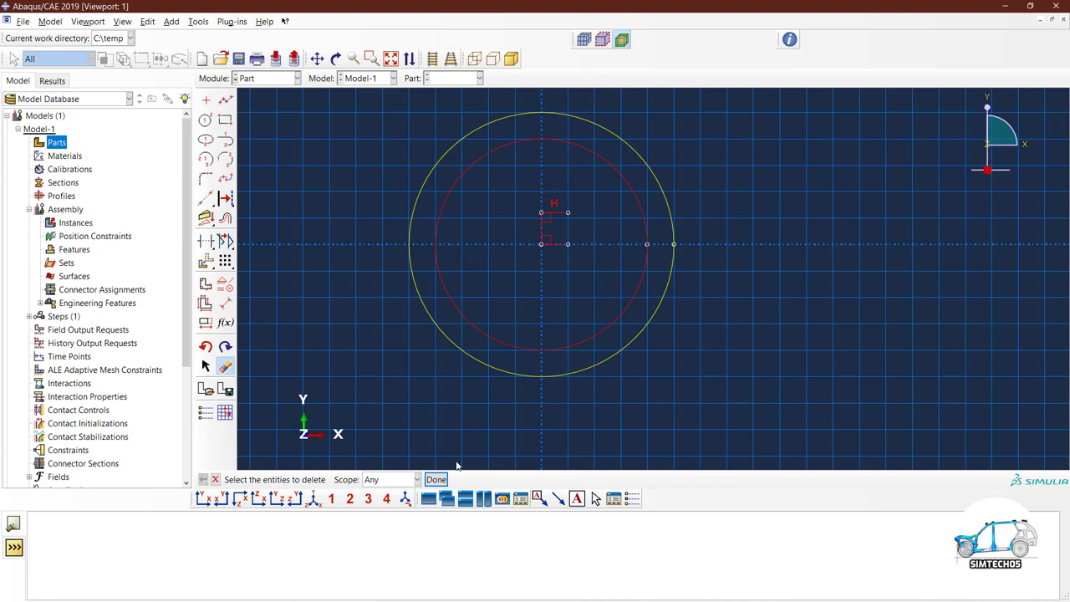
middle_click(708, 346)
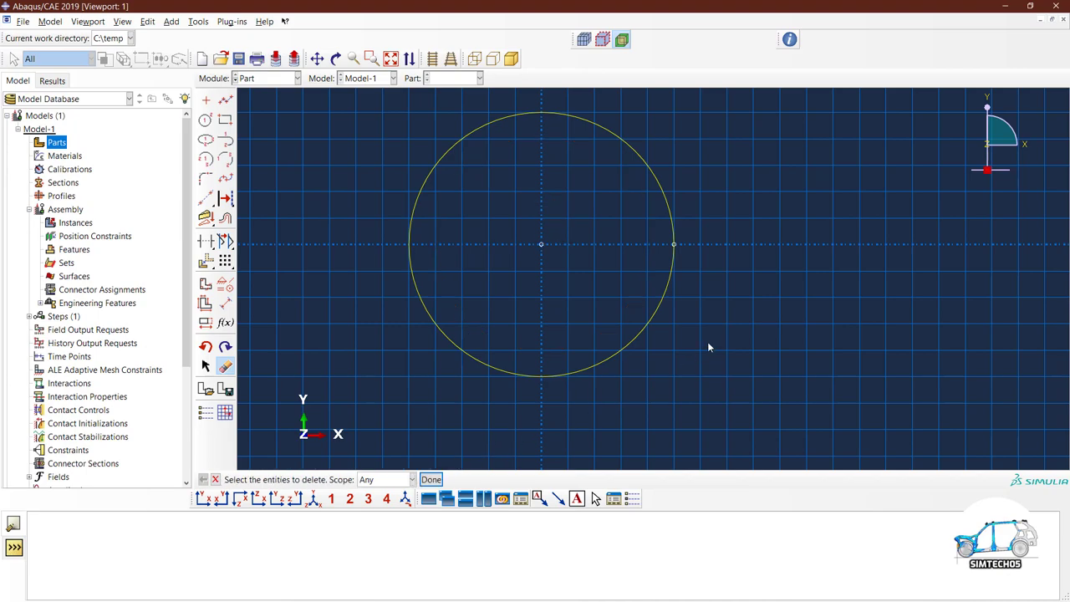
Sketch a rectangle about 17.5 wide and 28.75 high to the right of the circle
click(225, 120)
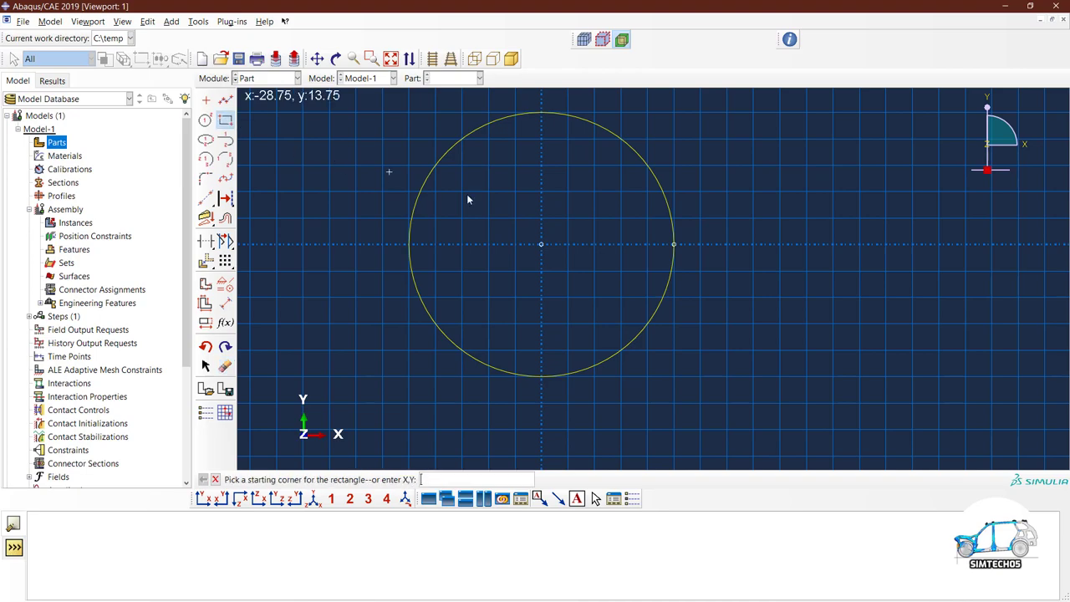
click(741, 349)
click(833, 199)
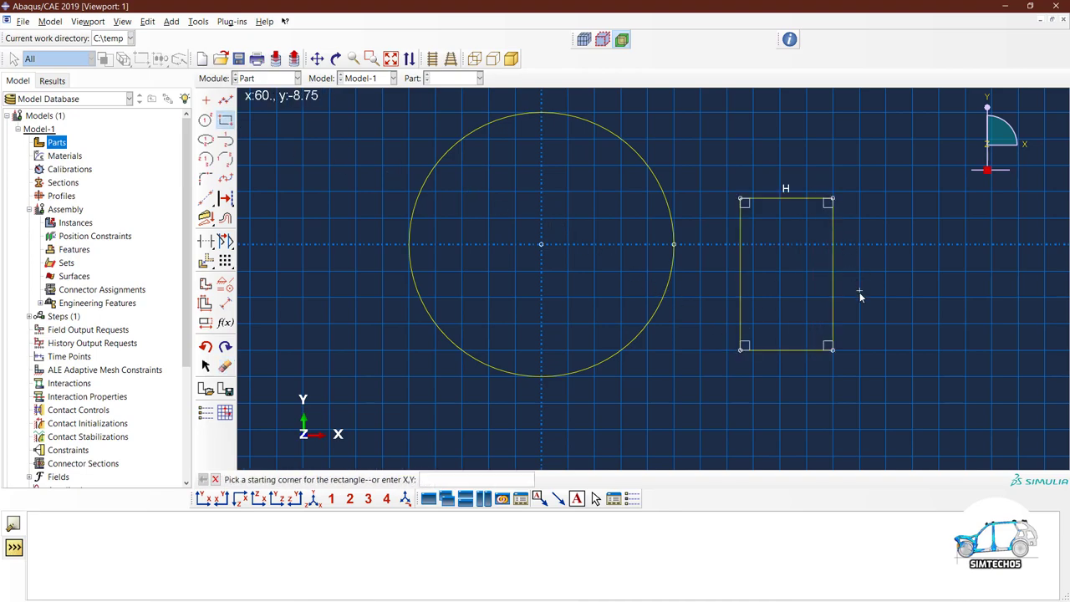
Dimension the rectangle's top edge to 20 and its right edge to 30
click(227, 305)
click(806, 199)
click(789, 159)
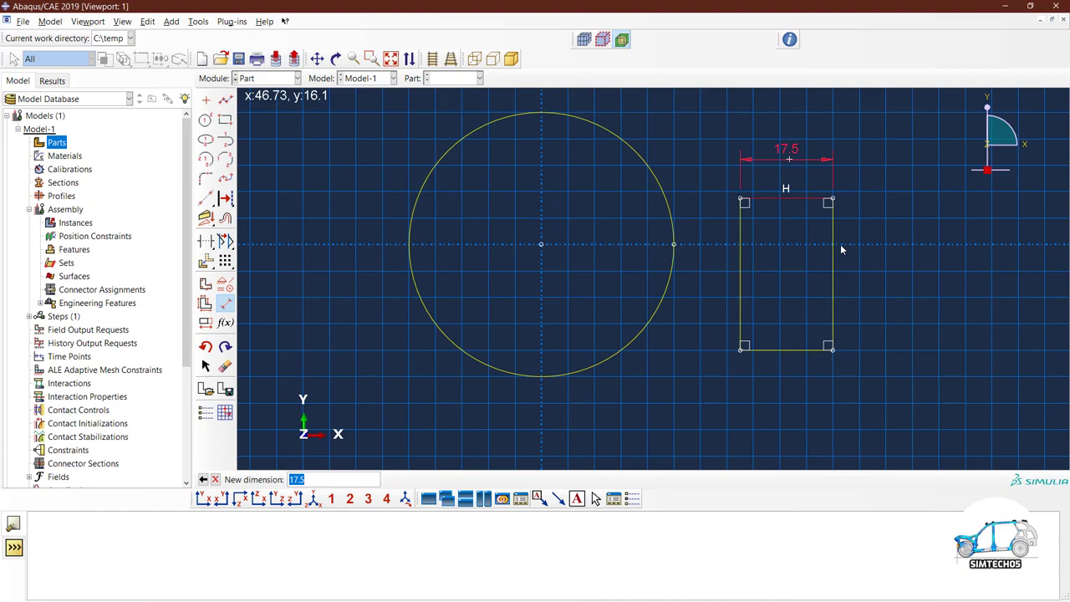
text(20)
key(Return)
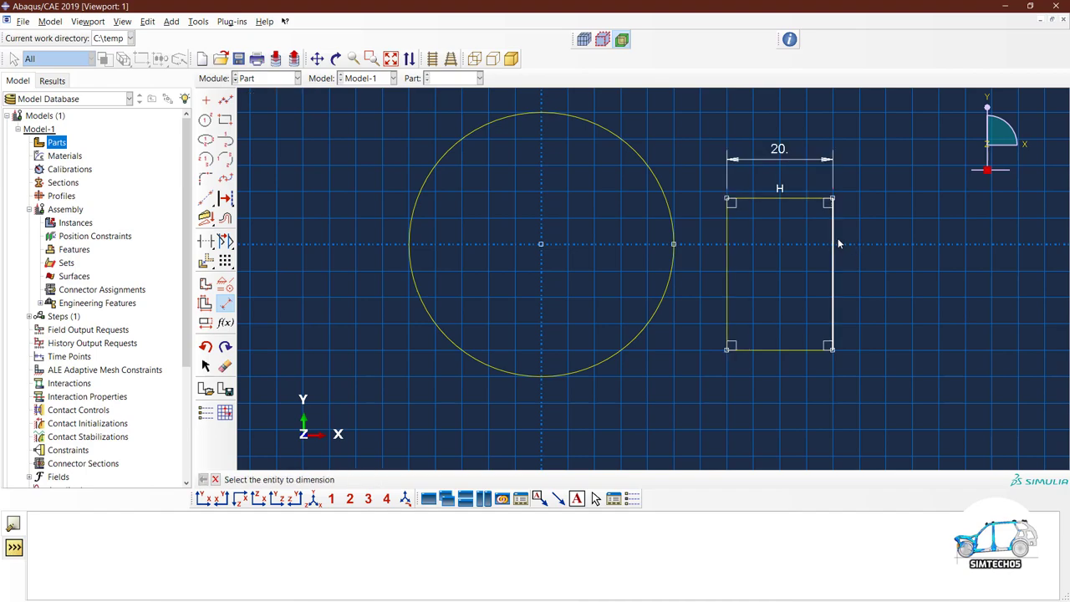
click(834, 241)
click(864, 238)
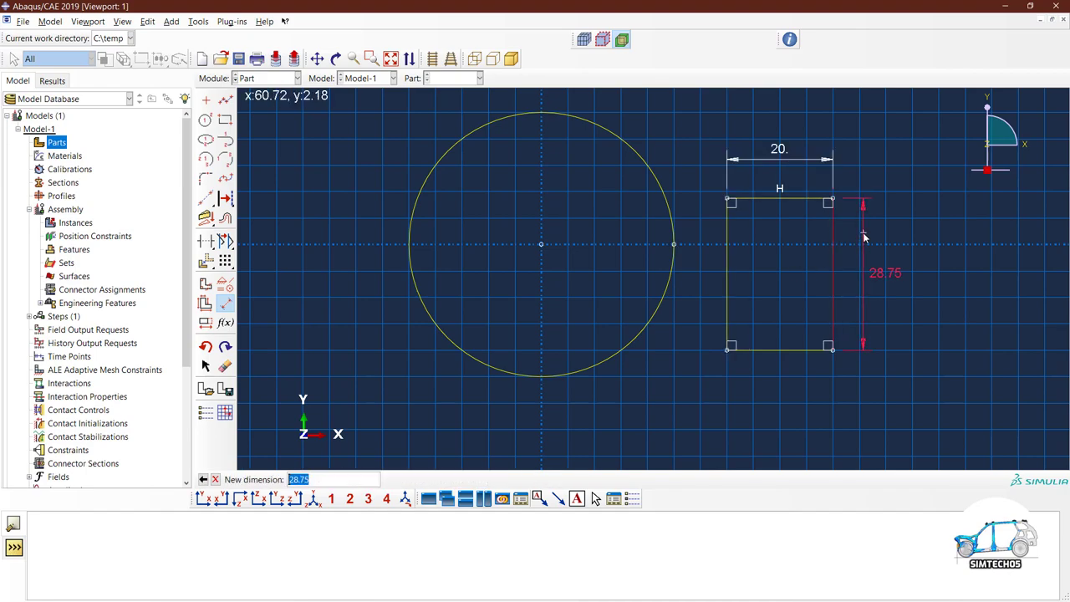
text(30)
key(Return)
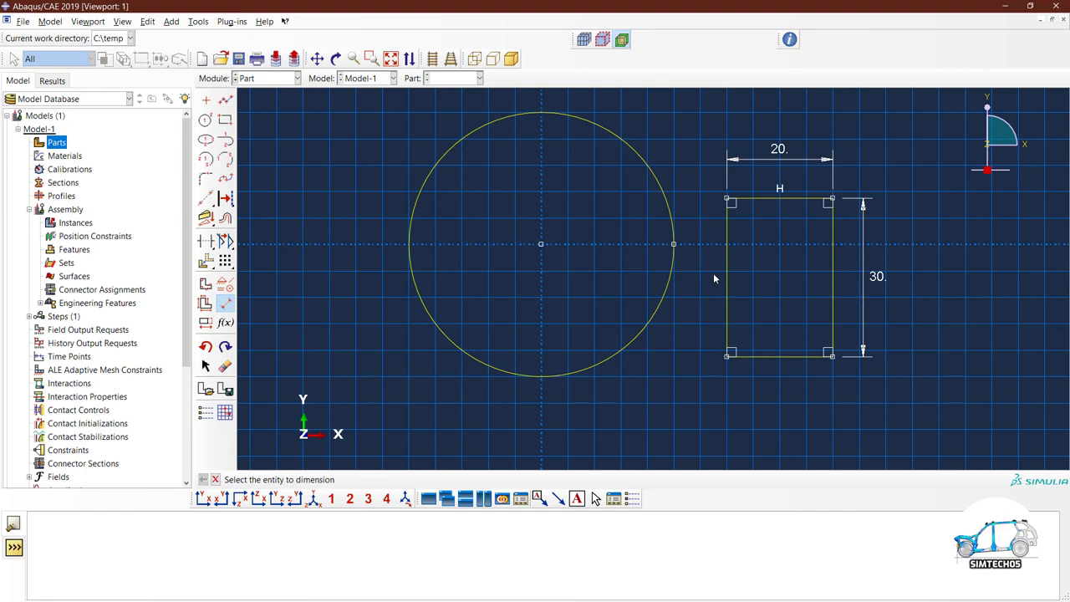
Delete the whole rectangle together with its dimensions, keeping the circle, and leave the delete command
click(225, 365)
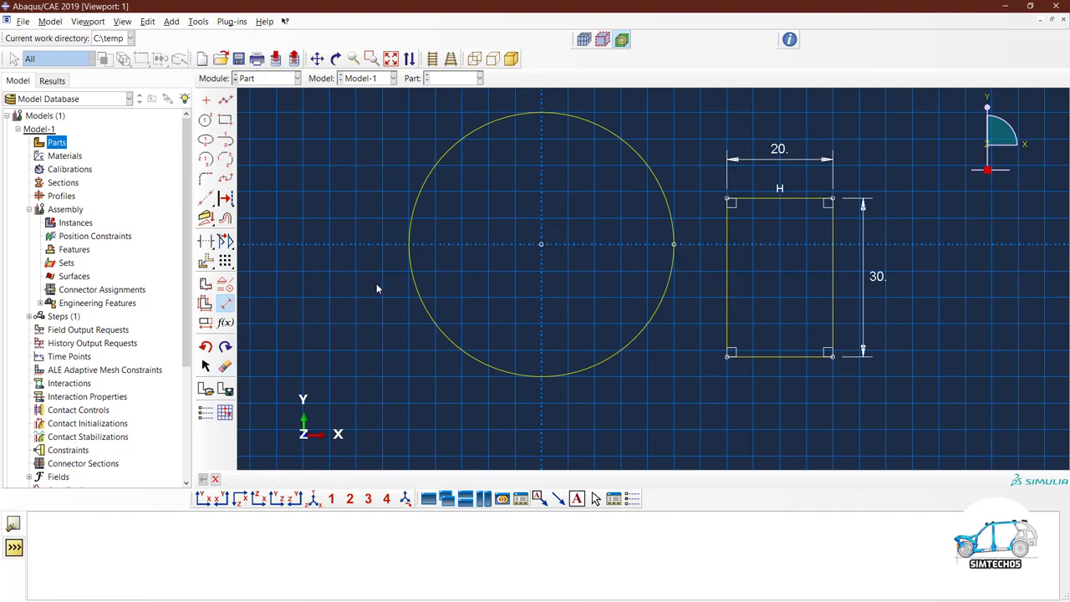
drag(715, 128, 898, 406)
middle_click(898, 406)
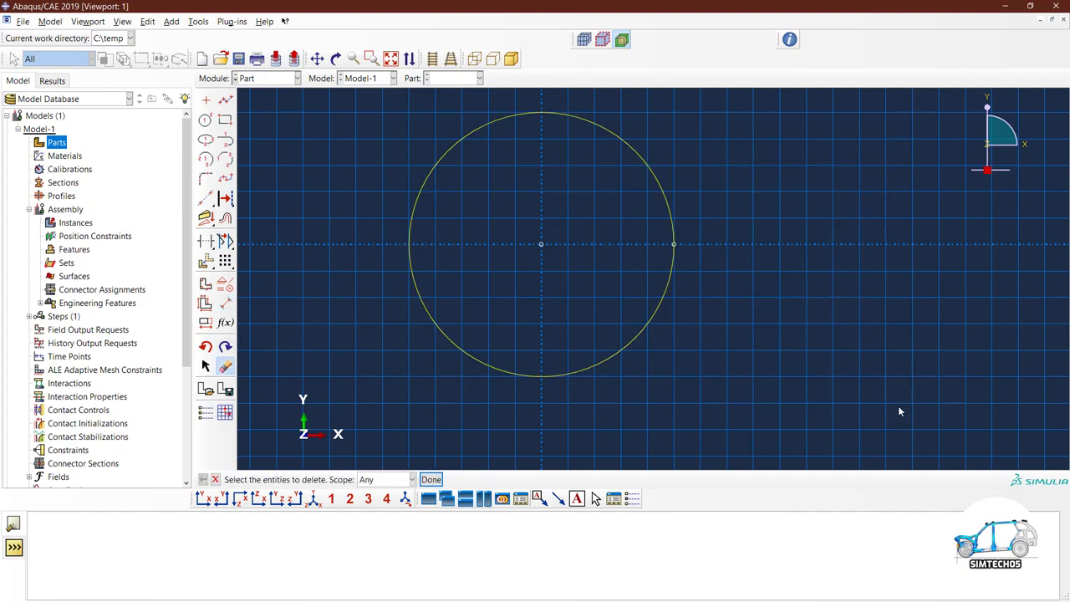
middle_click(805, 347)
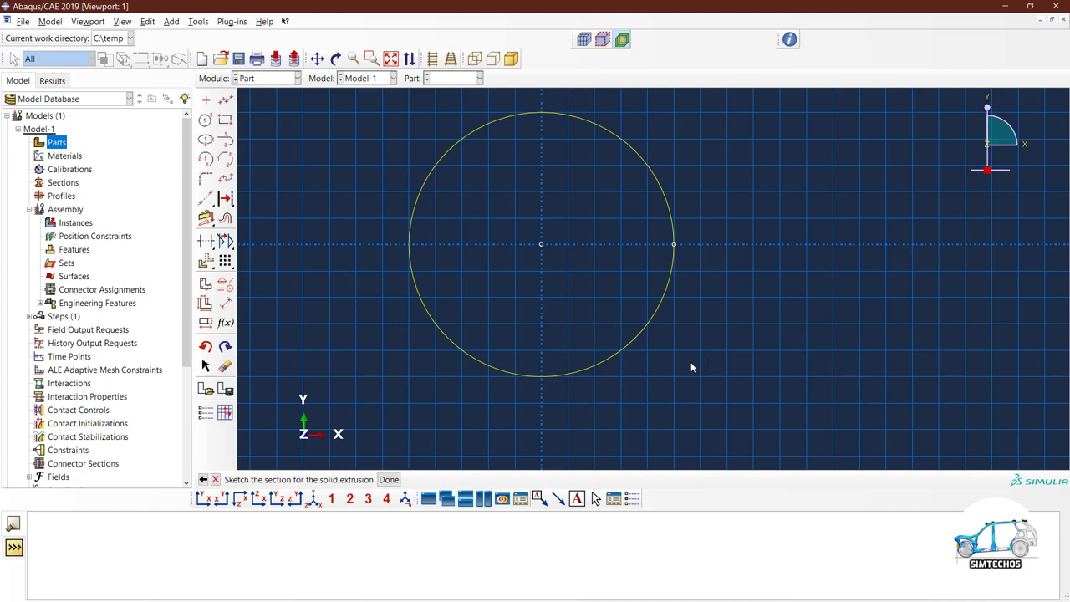
Finish the circle section and extrude it to a depth of 60
middle_click(775, 367)
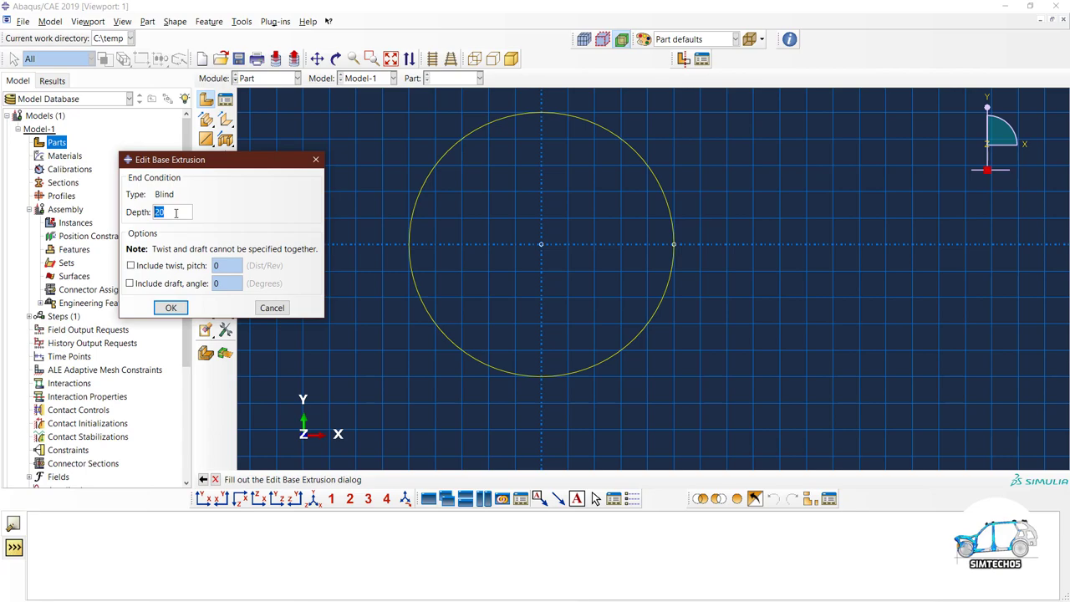
text(60)
click(171, 308)
scroll(457, 282, down, 3)
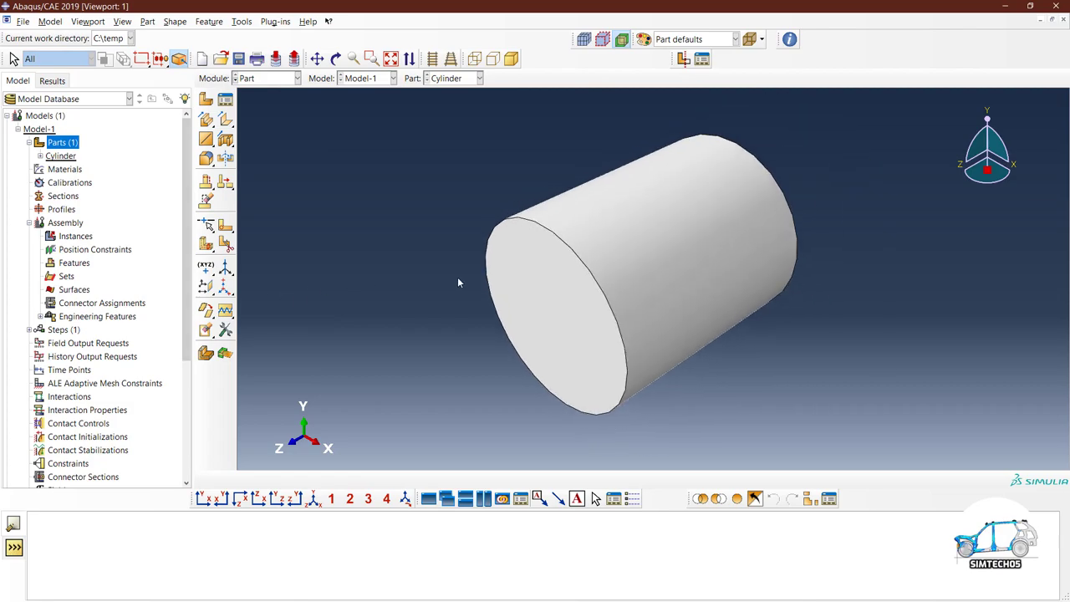
Delete the Cylinder part from the model
click(40, 155)
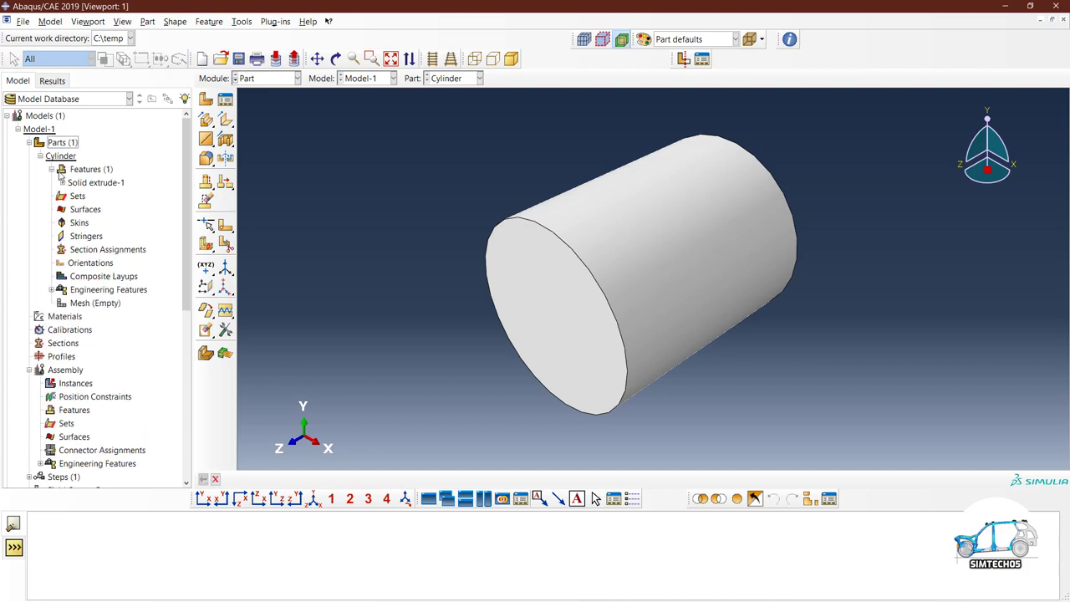
double_click(49, 158)
right_click(49, 158)
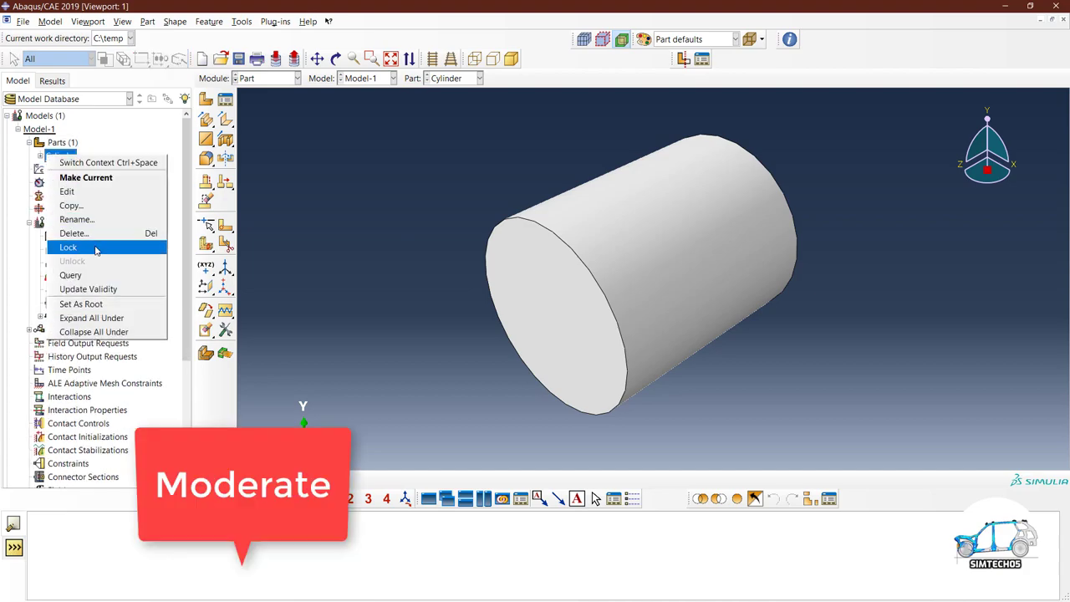
click(84, 235)
click(505, 321)
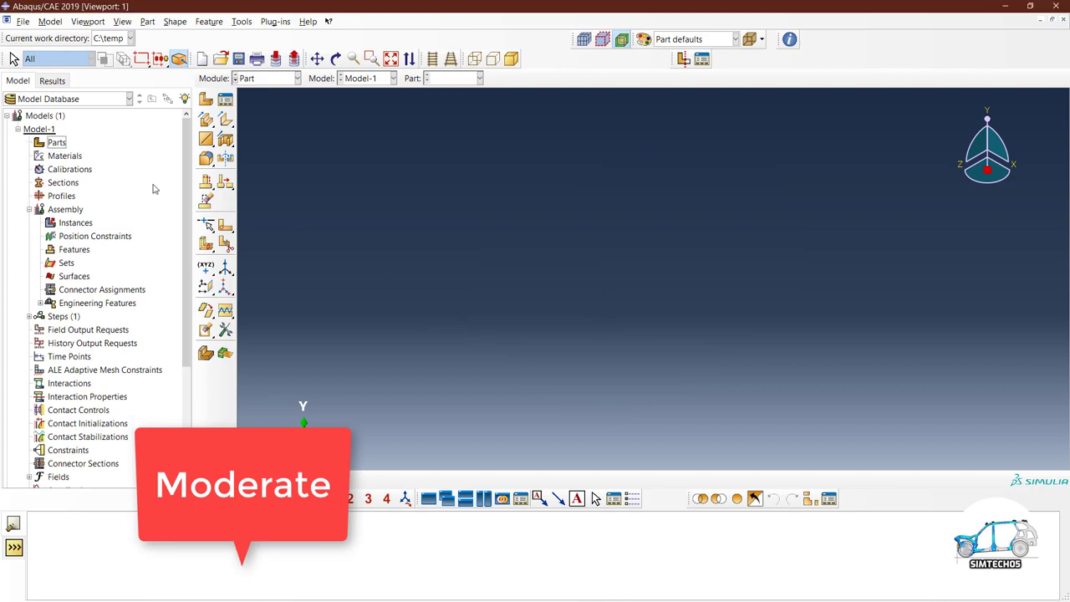
Create a 3D deformable part named Hook with a solid extrusion base feature and an approximate size of 200
double_click(57, 142)
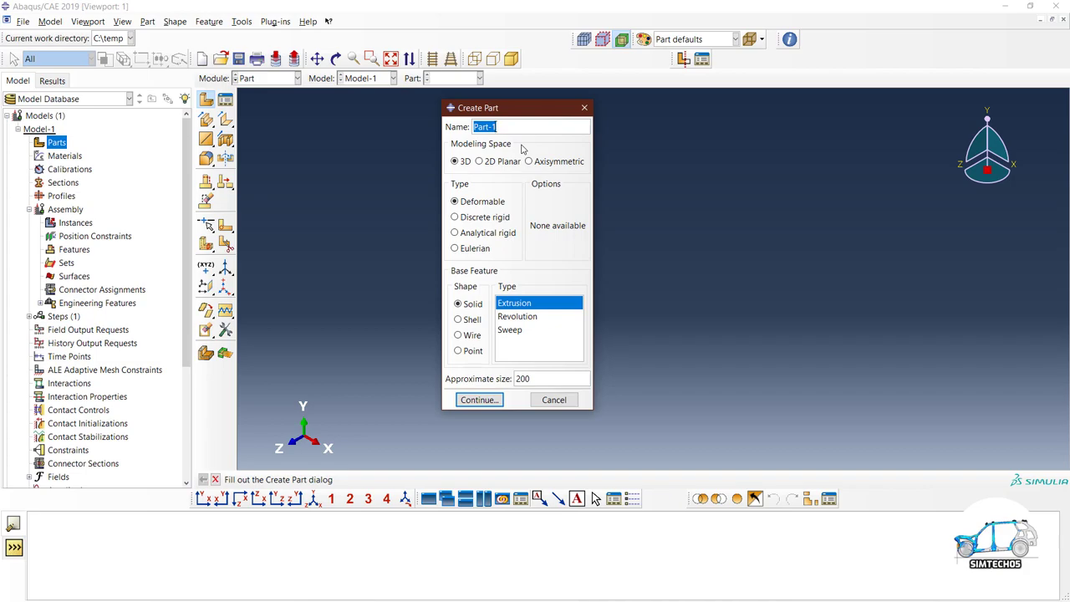
text(Hook)
click(527, 321)
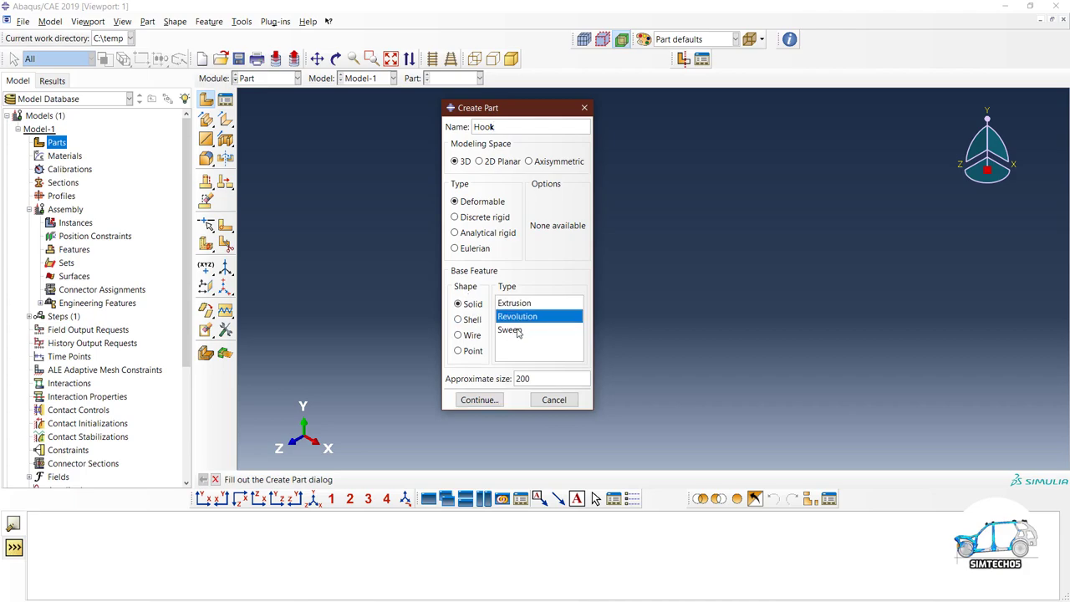
click(514, 333)
click(515, 302)
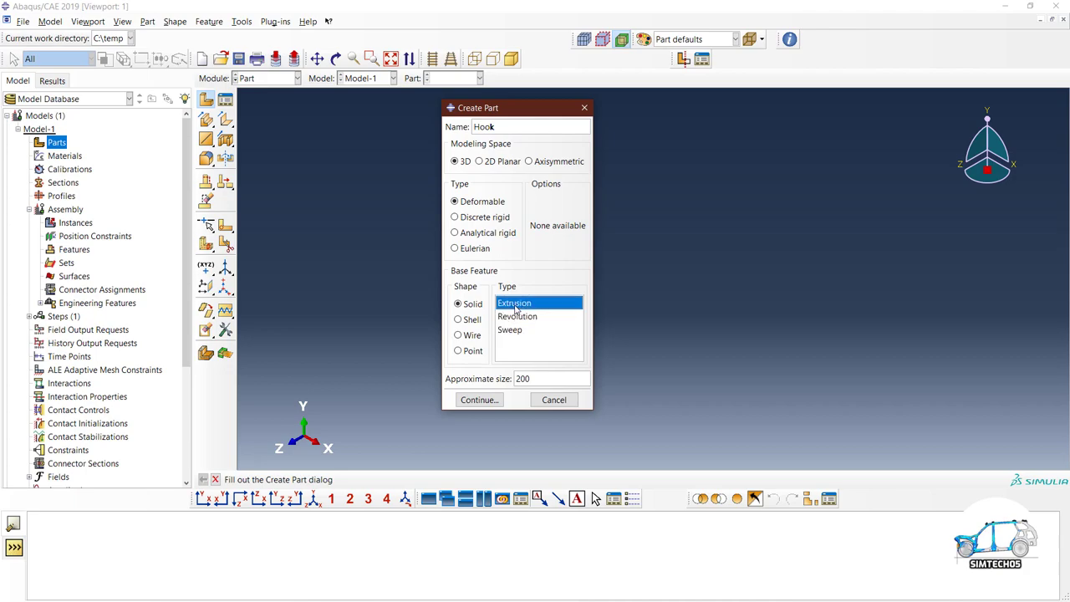
click(478, 402)
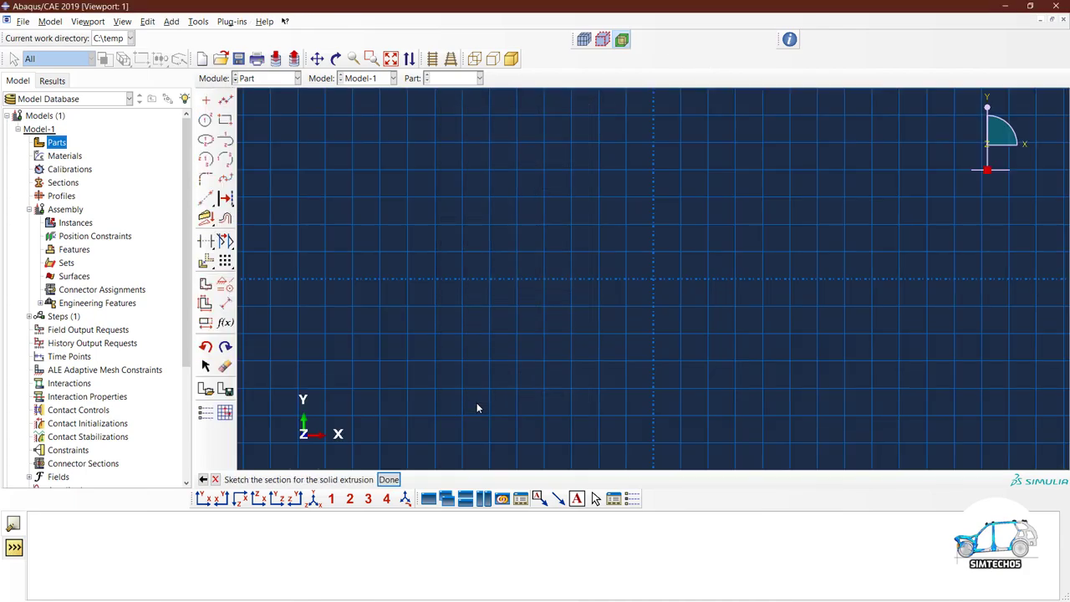
middle_click(619, 331)
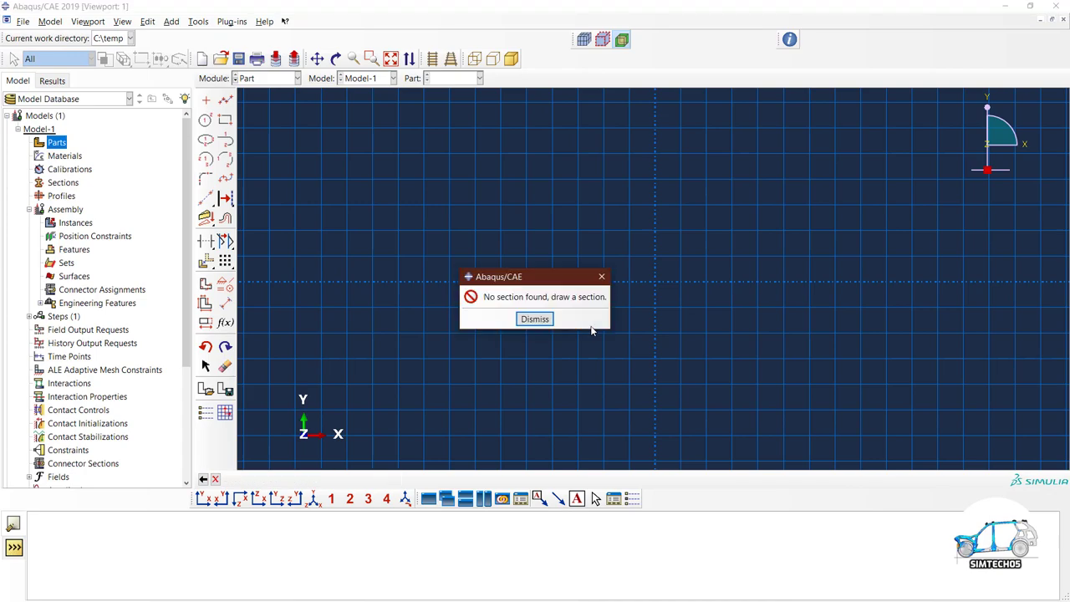
click(535, 318)
Add a horizontal and a vertical construction line through the origin, using the second points 1,0 and 0,1
ctrl+alt+middle_drag(713, 324, 540, 315)
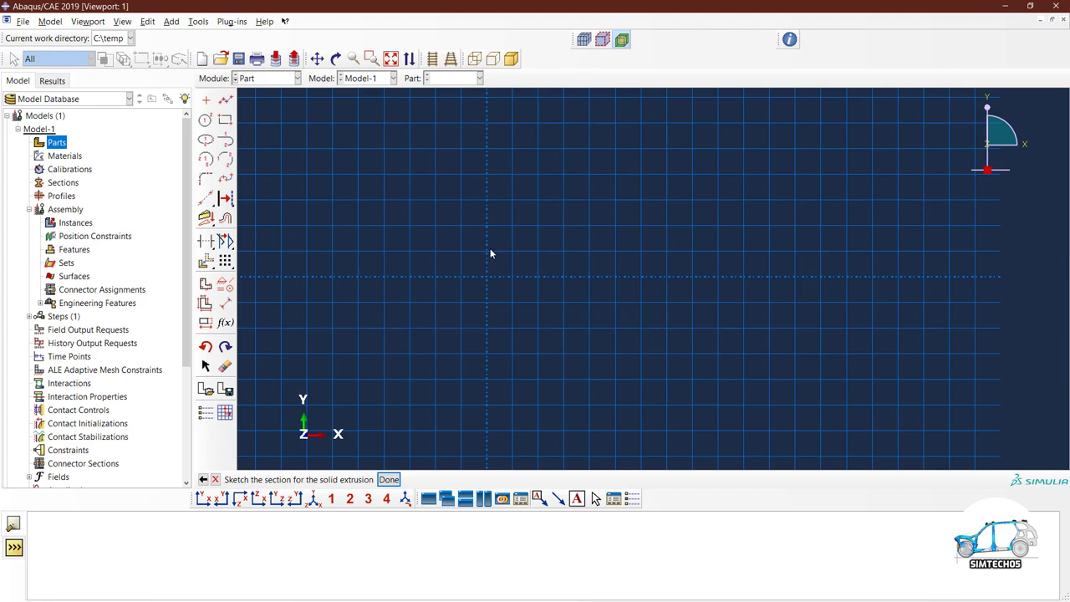
click(206, 198)
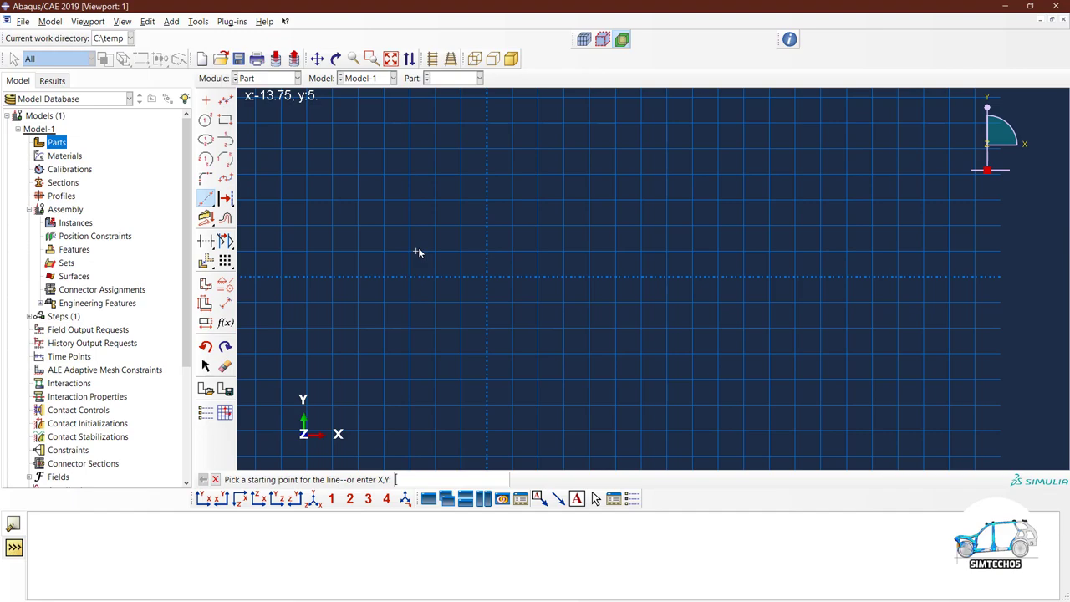
key(Return)
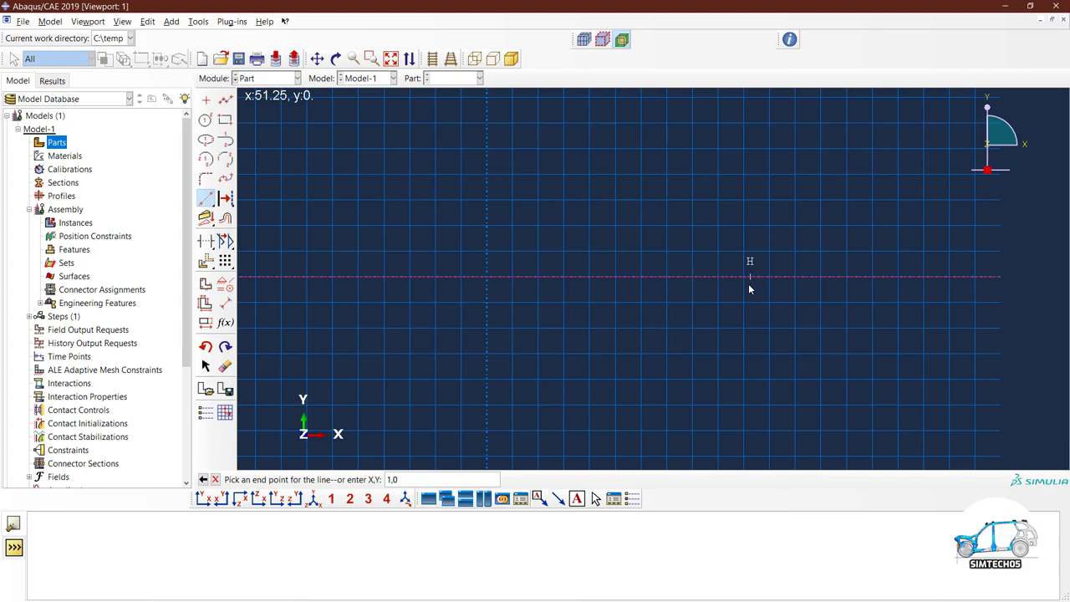
click(751, 289)
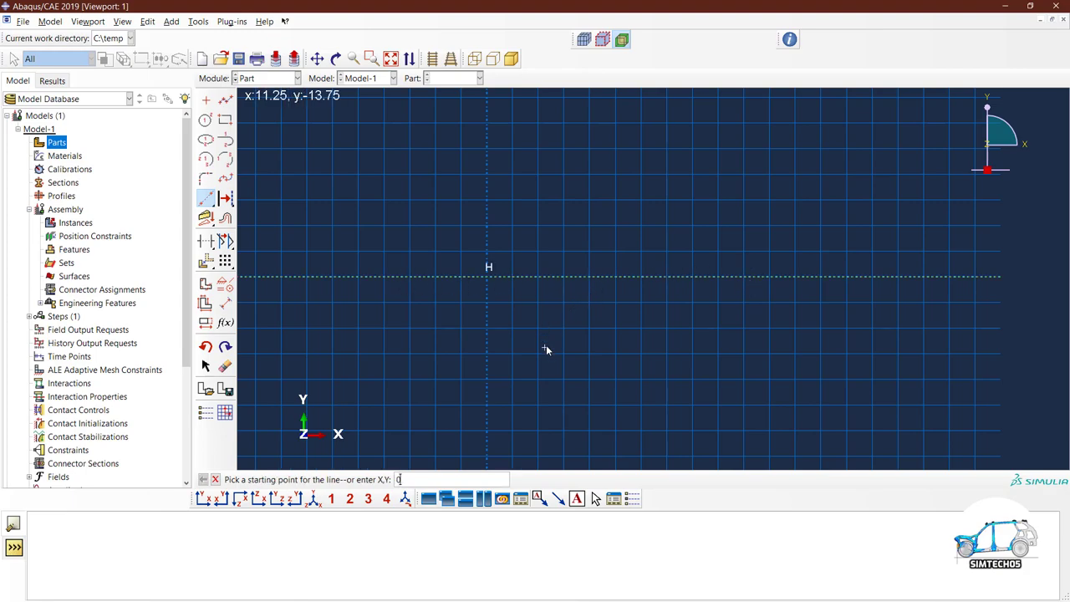
key(Return)
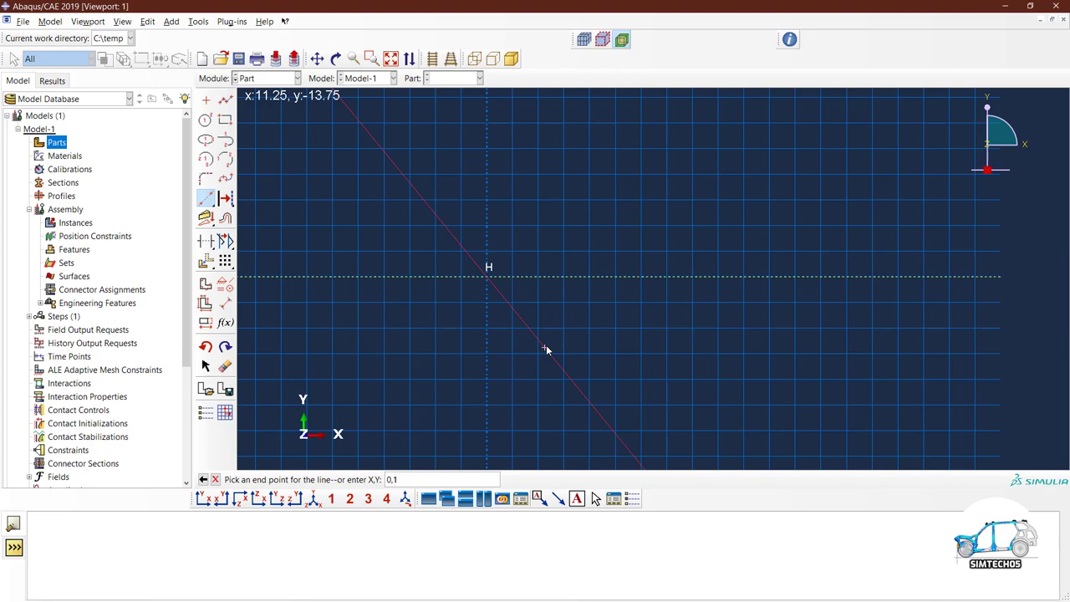
text(0,1)
key(Return)
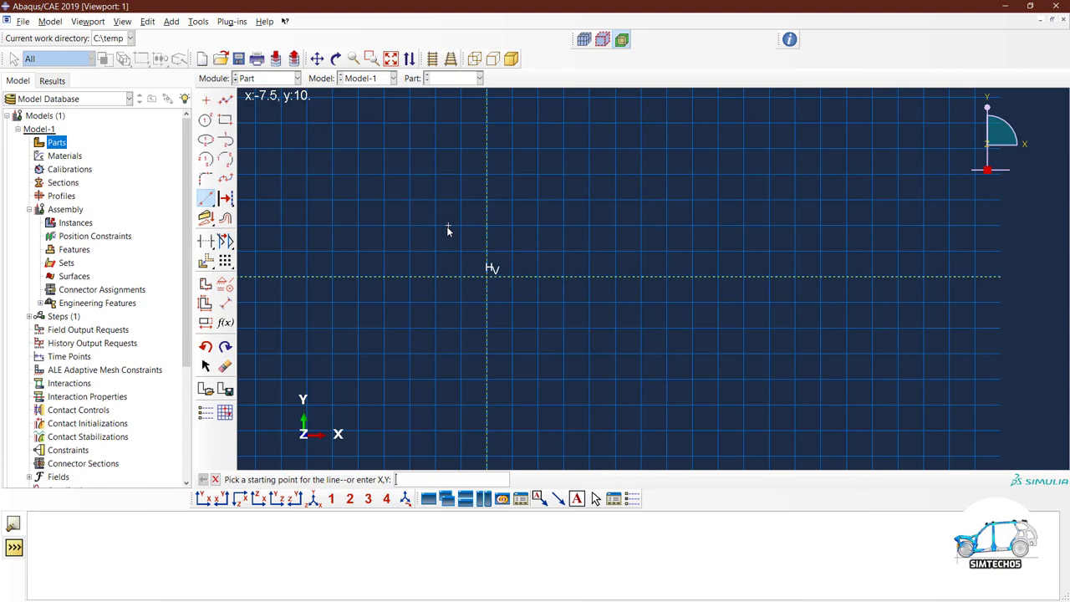
Sketch a circle above the horizontal construction line, with its center about 15 to the right of the vertical one
click(207, 123)
click(566, 169)
click(598, 177)
Try a horizontal dimension of 20 between the circle's center and the vertical construction line, and undo it
click(225, 304)
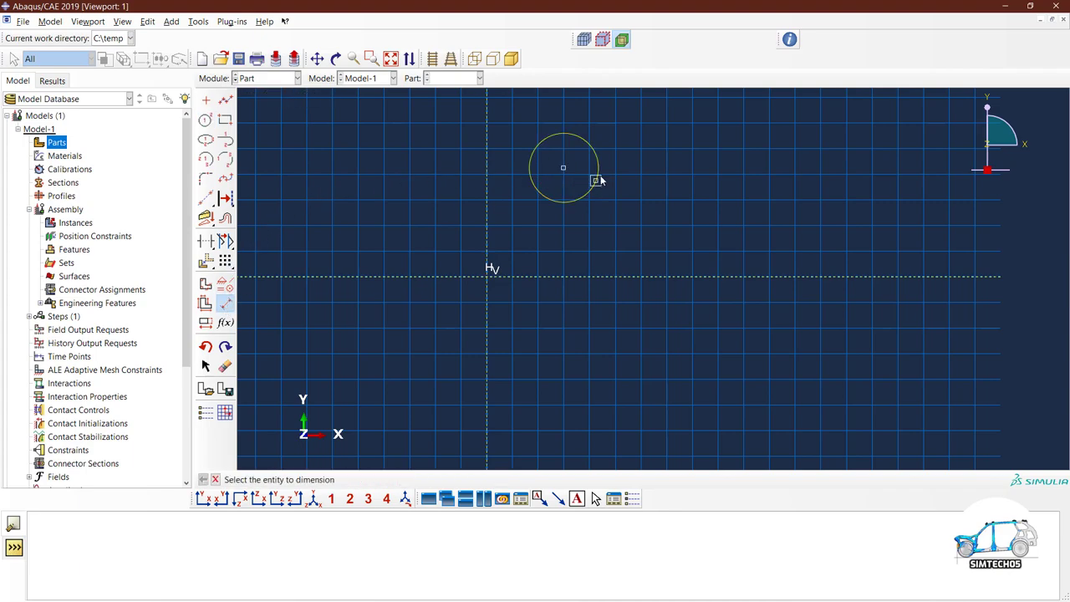
click(564, 168)
click(488, 164)
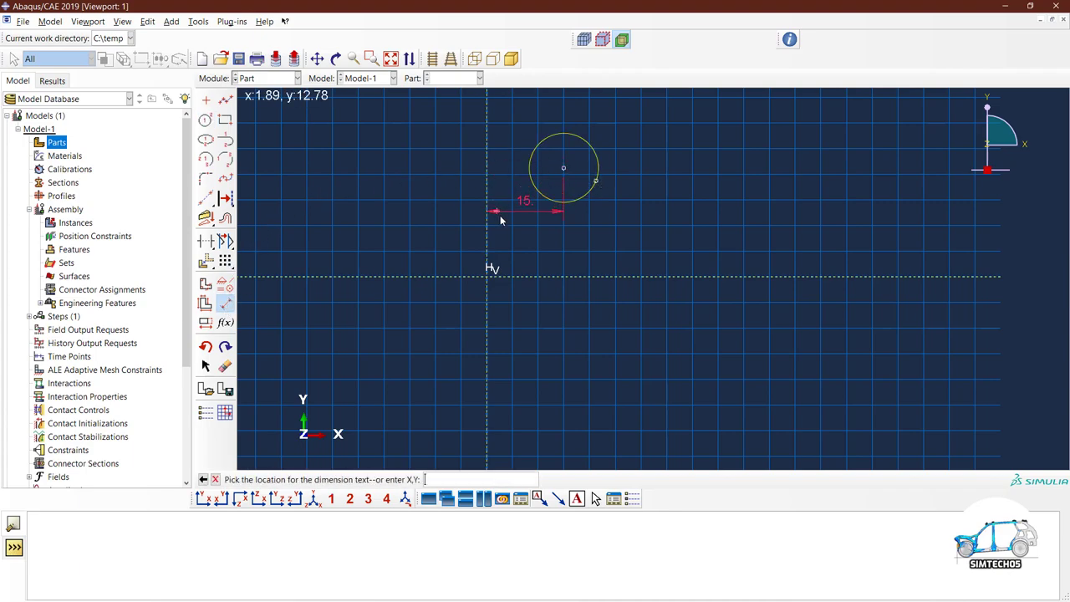
click(523, 219)
text(20)
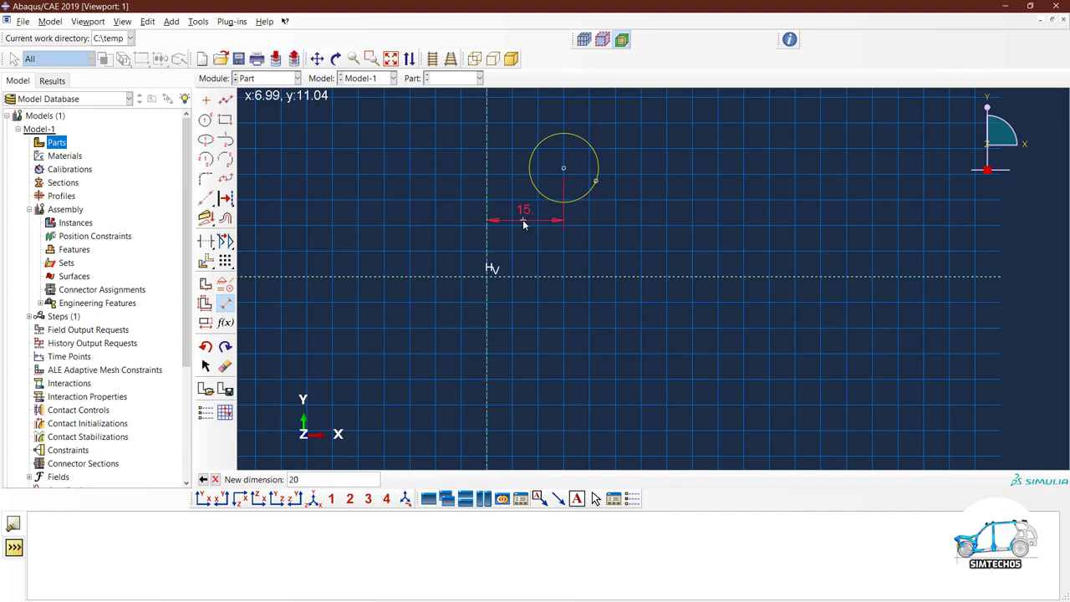
key(Return)
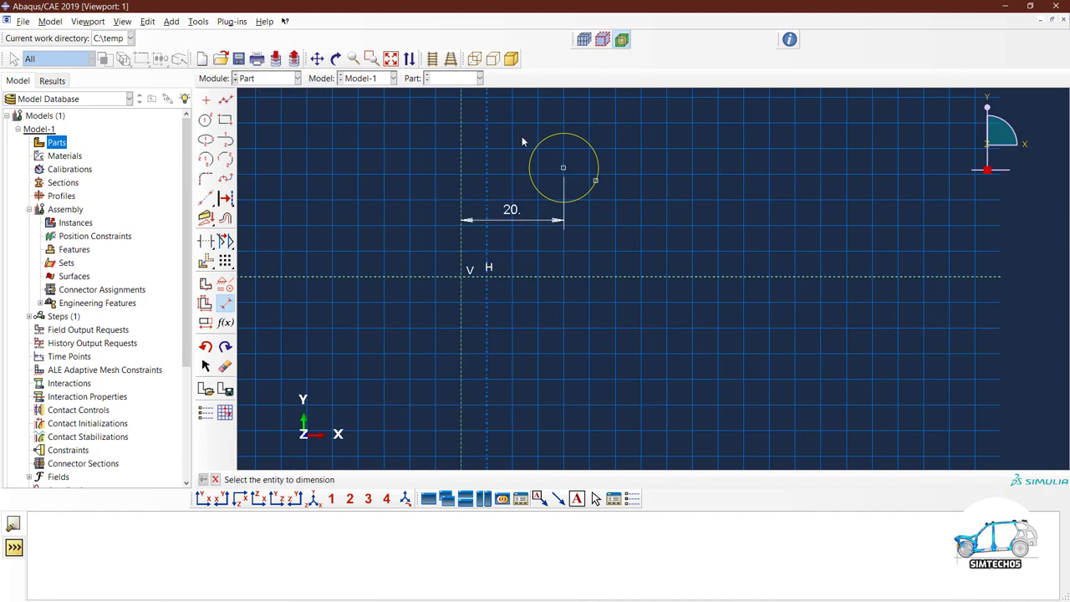
middle_click(473, 199)
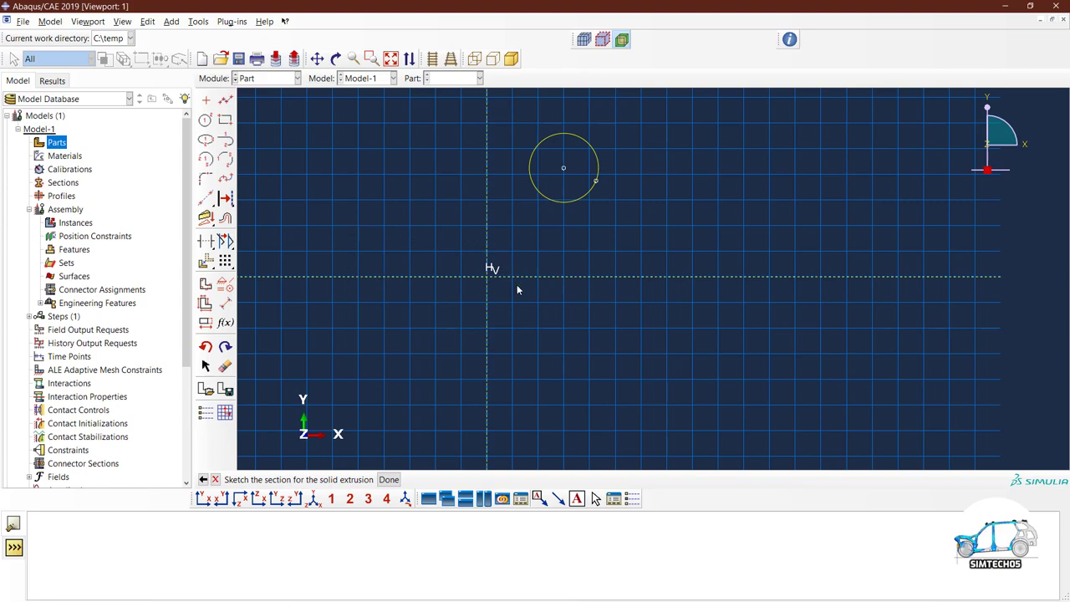
Apply a Fixed constraint to the horizontal and vertical construction lines
click(226, 286)
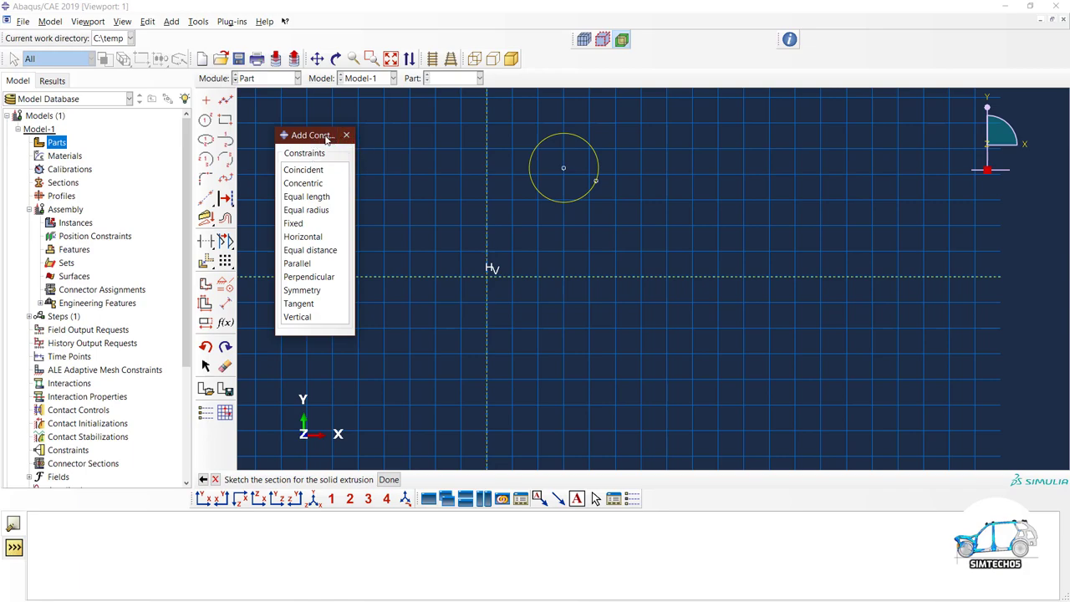
drag(330, 138, 216, 119)
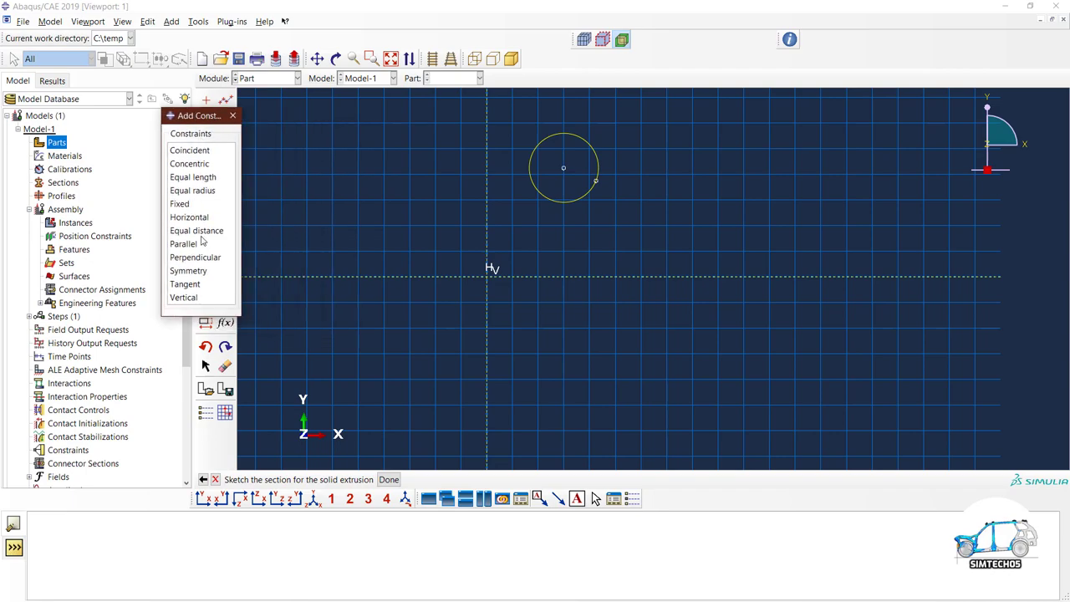
click(192, 205)
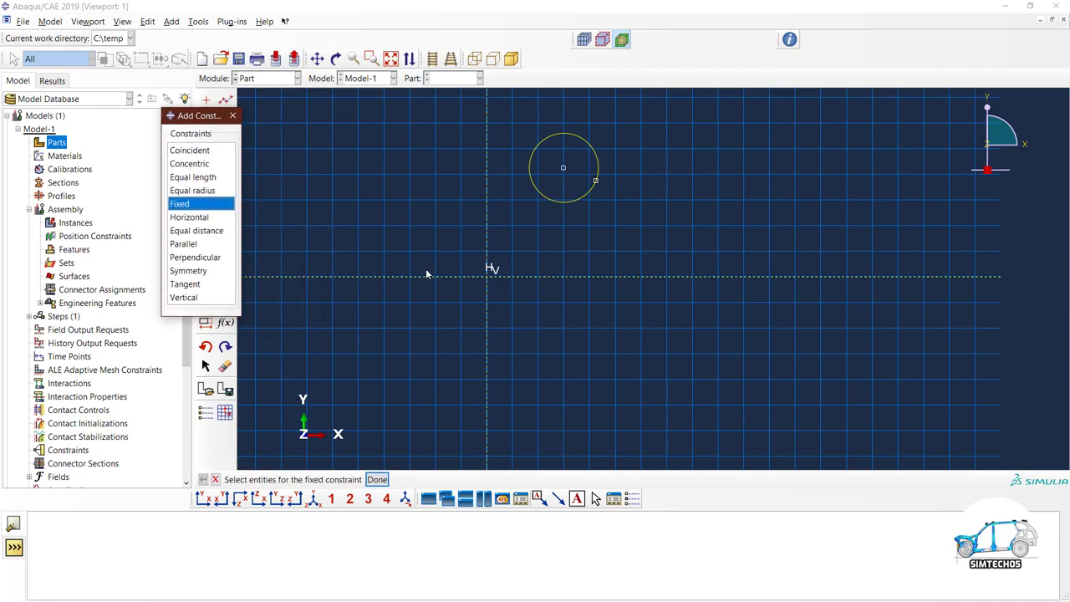
drag(447, 245, 540, 312)
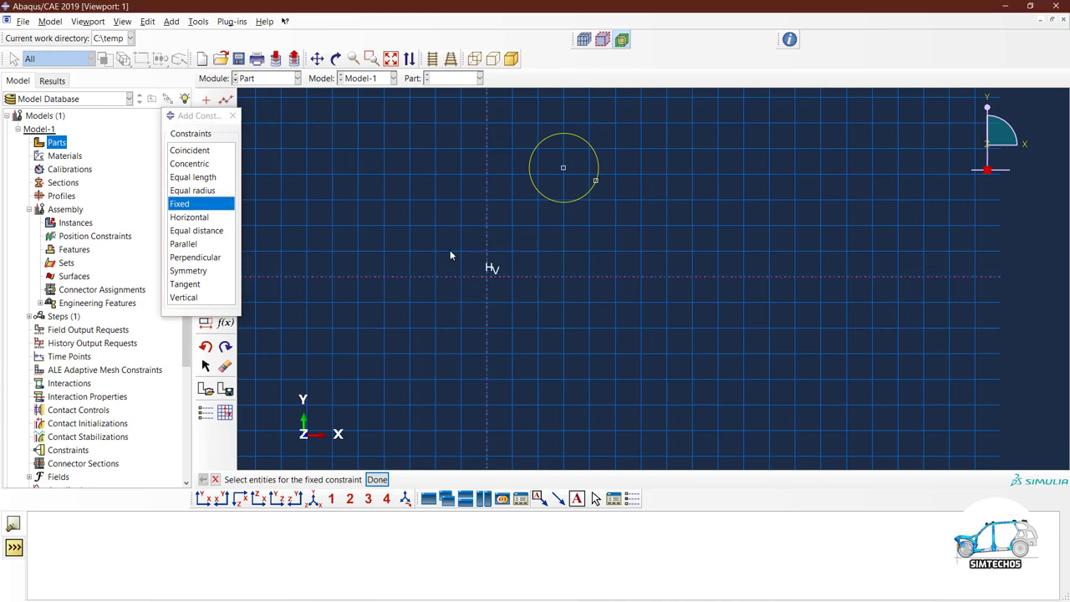
drag(437, 244, 530, 319)
click(377, 480)
Dimension the horizontal distance between the circle's center and the fixed vertical construction line as 20
drag(220, 115, 117, 126)
click(225, 303)
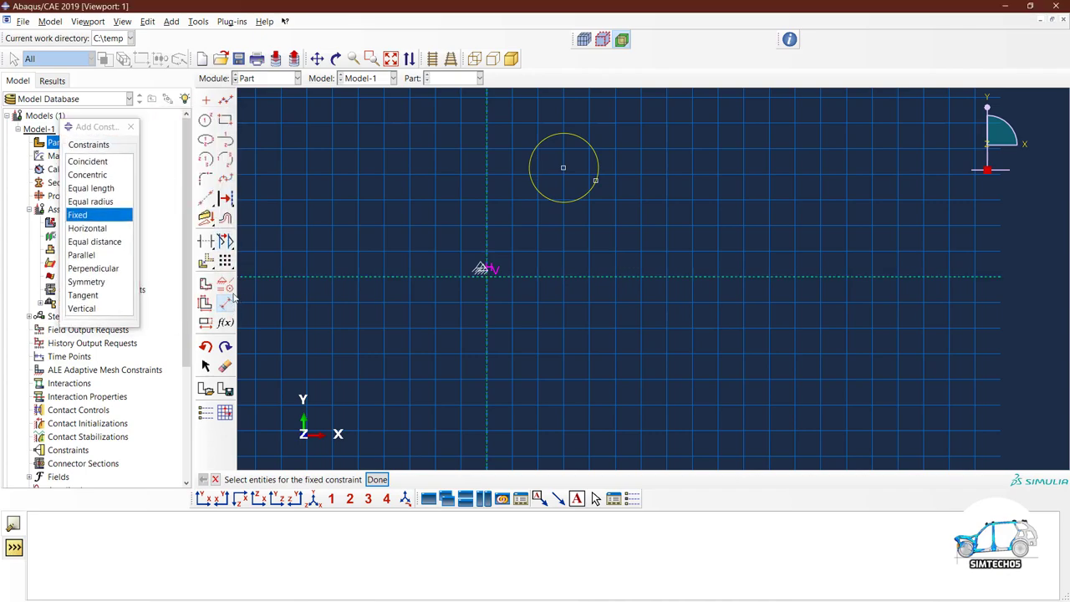
click(564, 168)
click(487, 168)
click(495, 205)
text(20-)
key(Return)
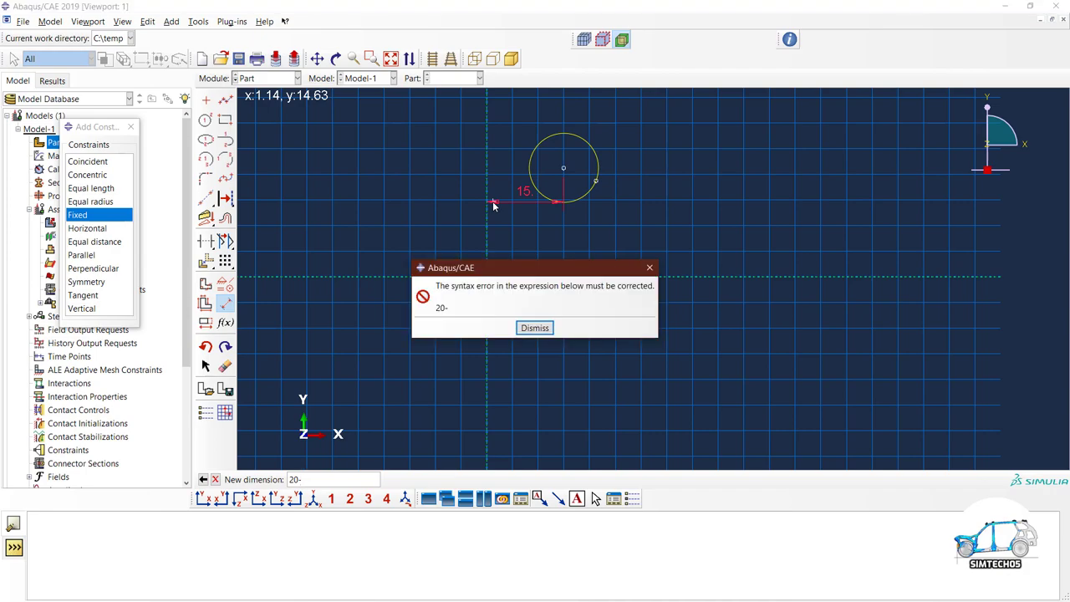
click(535, 328)
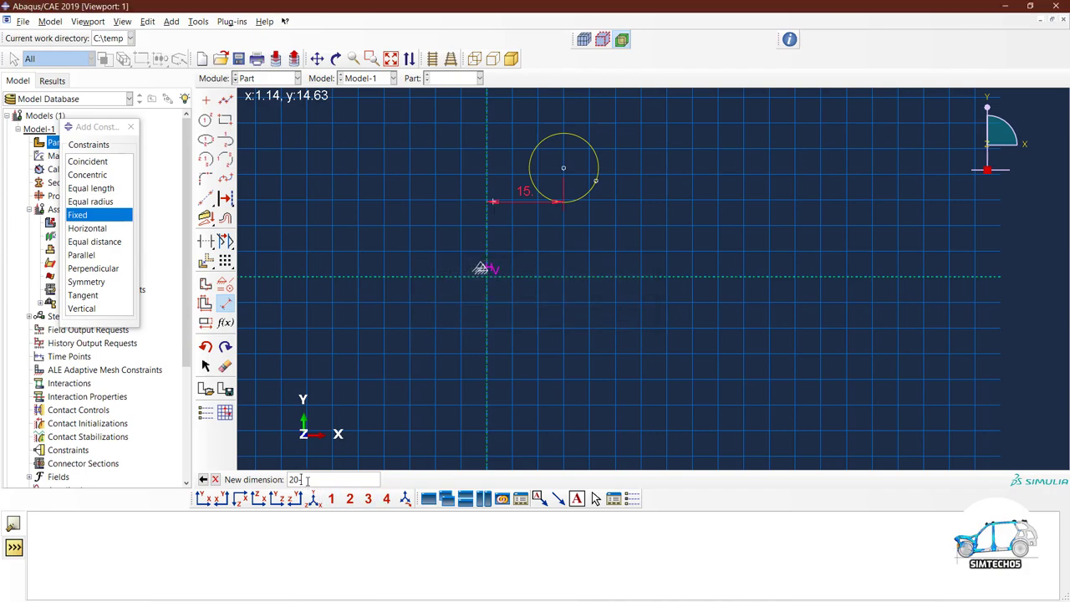
key(Return)
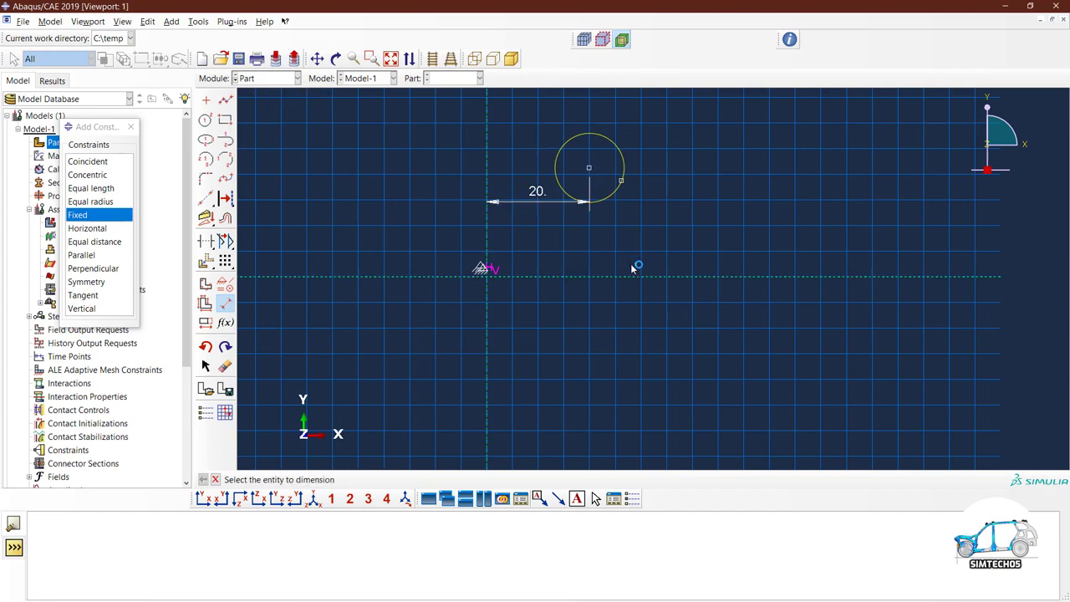
Delete the offset circle and sketch a circle of radius 15 centered at 0,0
click(225, 365)
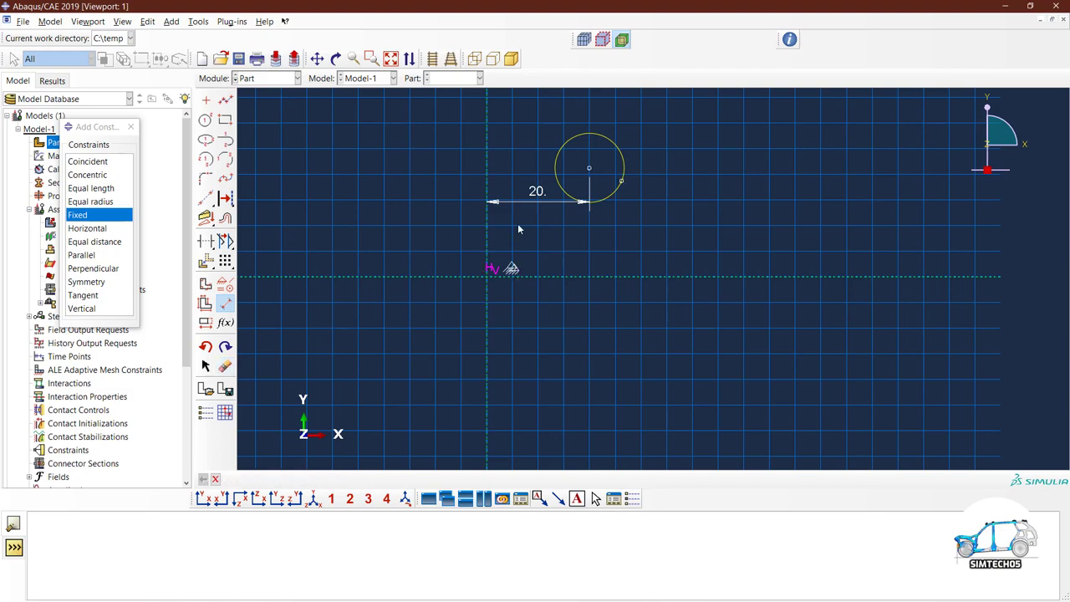
click(611, 205)
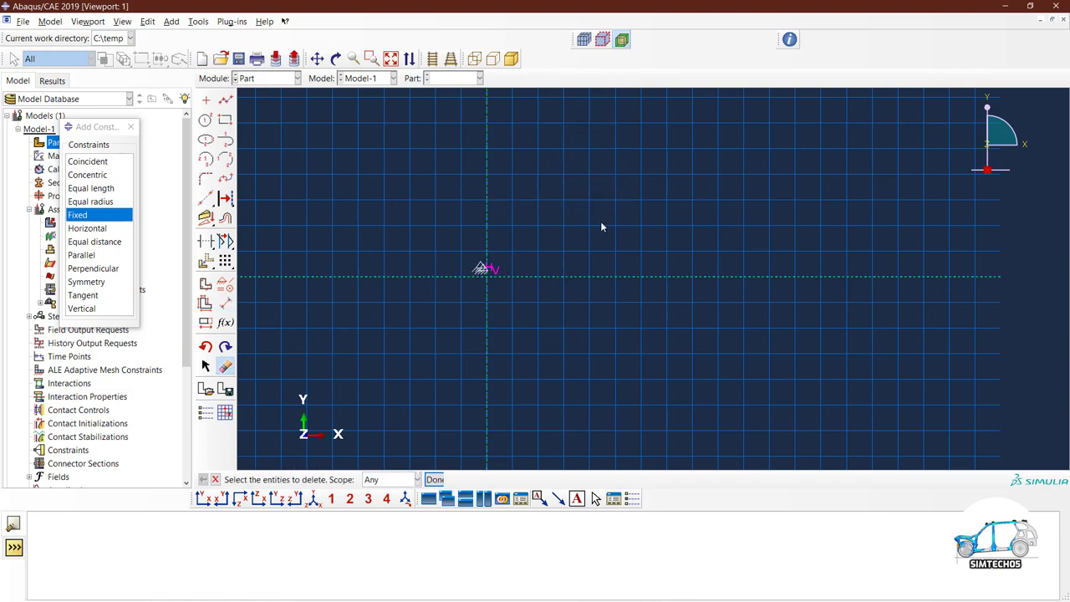
click(206, 122)
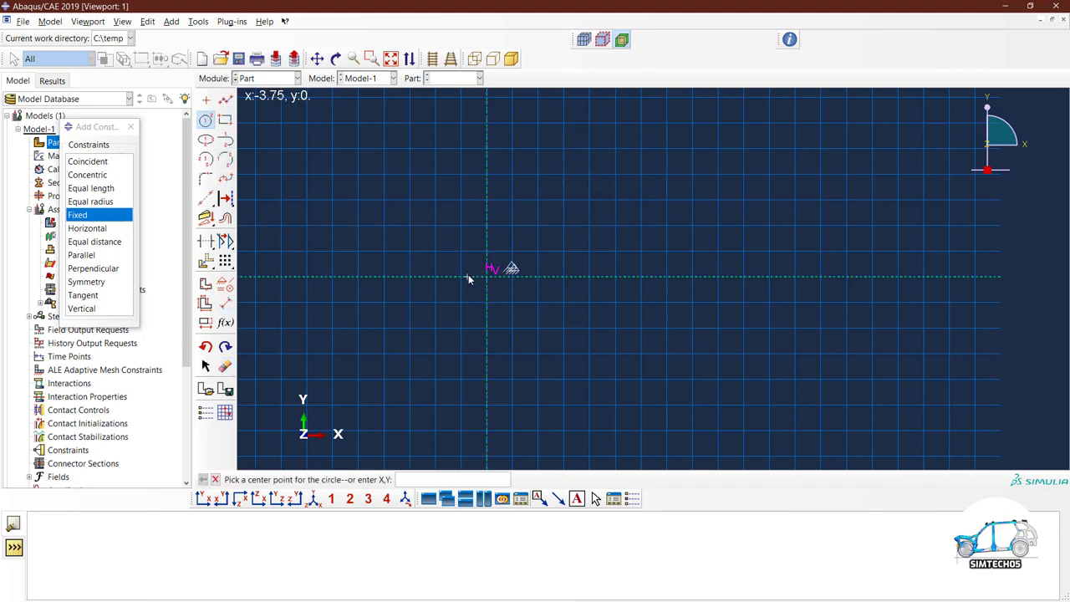
text(0,0)
key(Return)
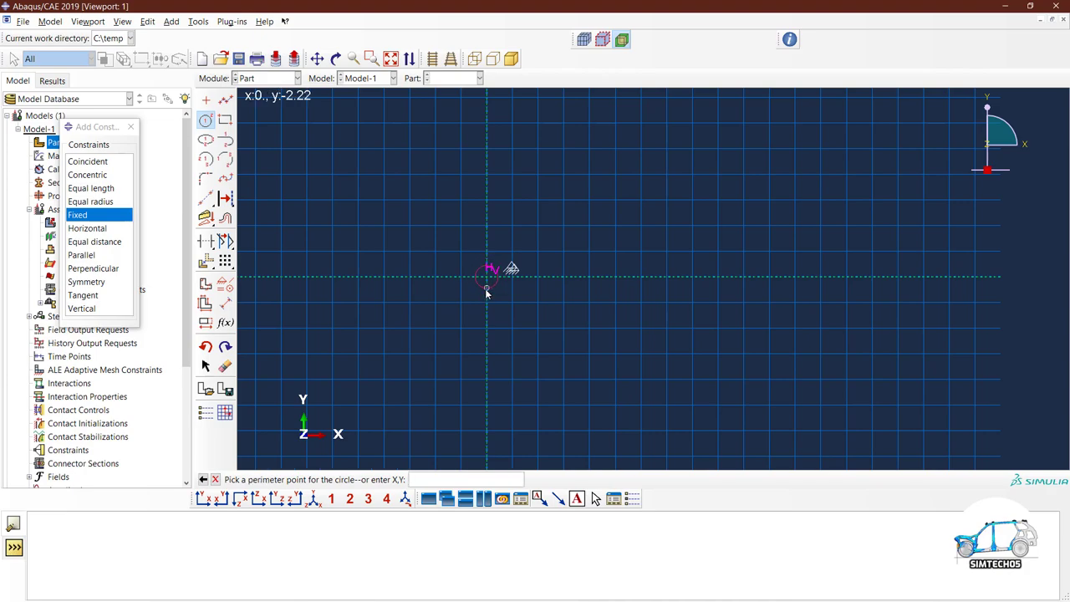
click(490, 355)
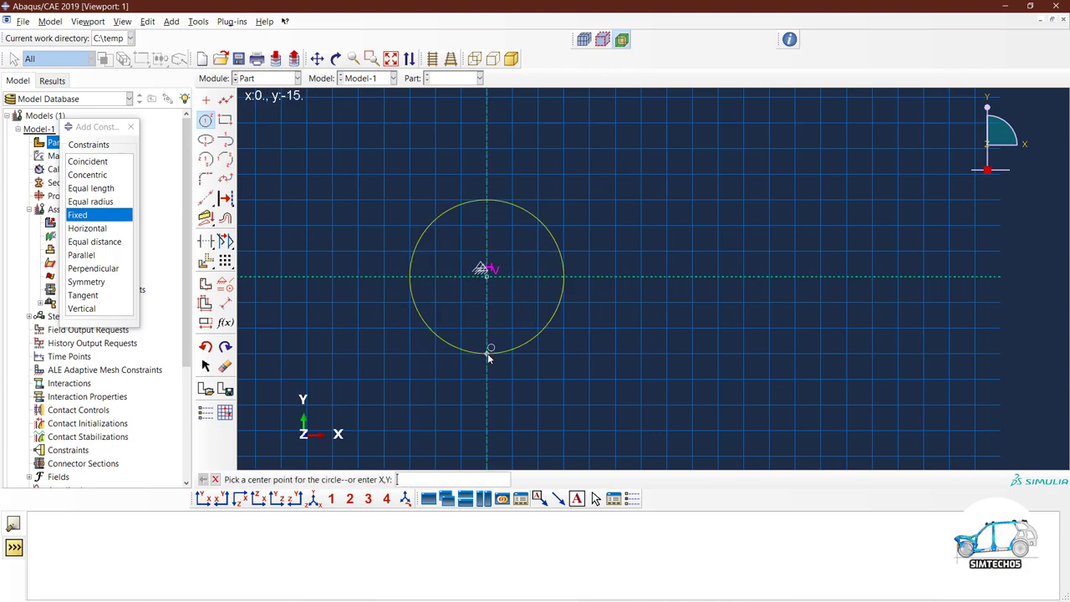
Sketch the upper arm with connected lines: 50 horizontally from the circle's top, 5 down, and back to the vertical construction line
click(227, 102)
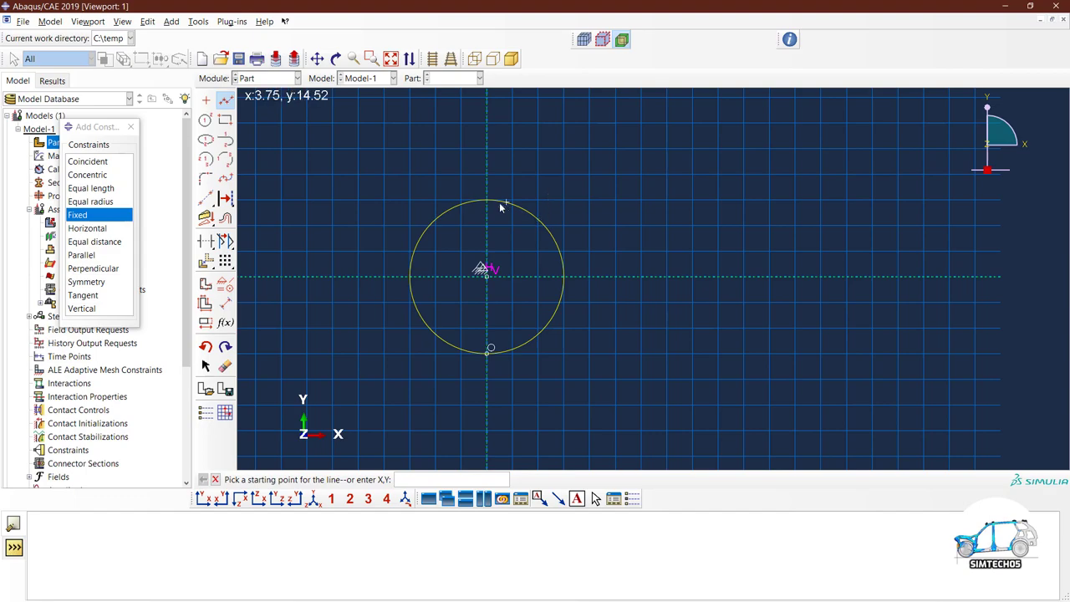
click(489, 202)
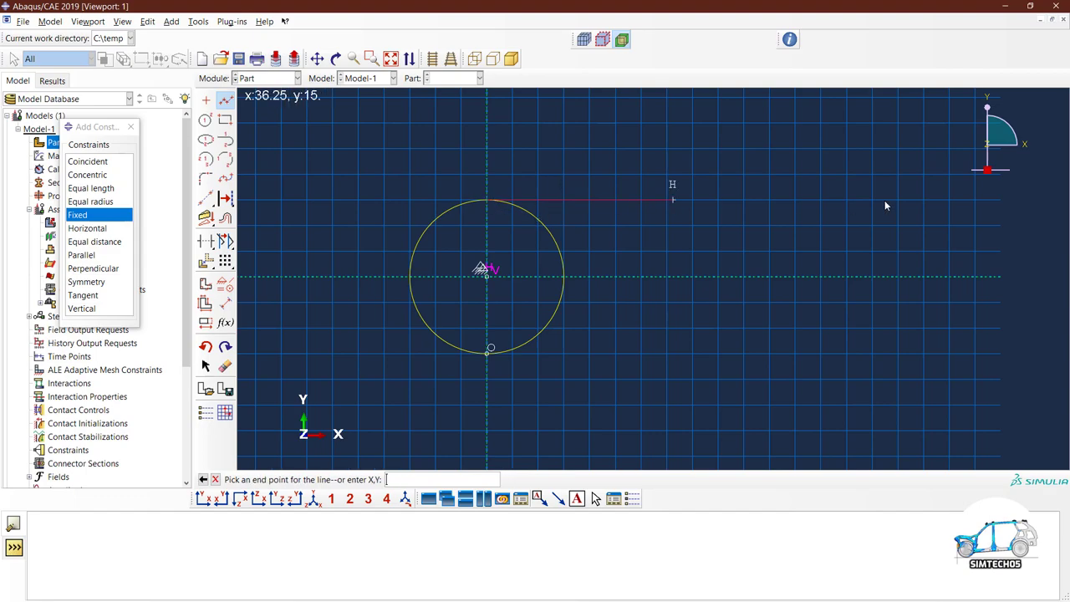
click(743, 200)
click(744, 226)
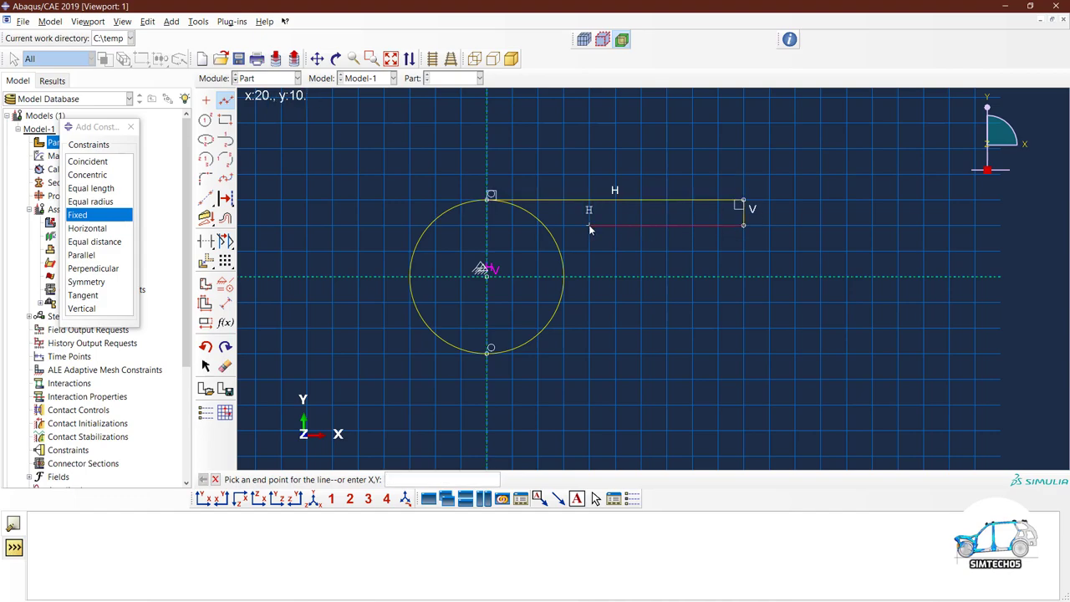
click(489, 225)
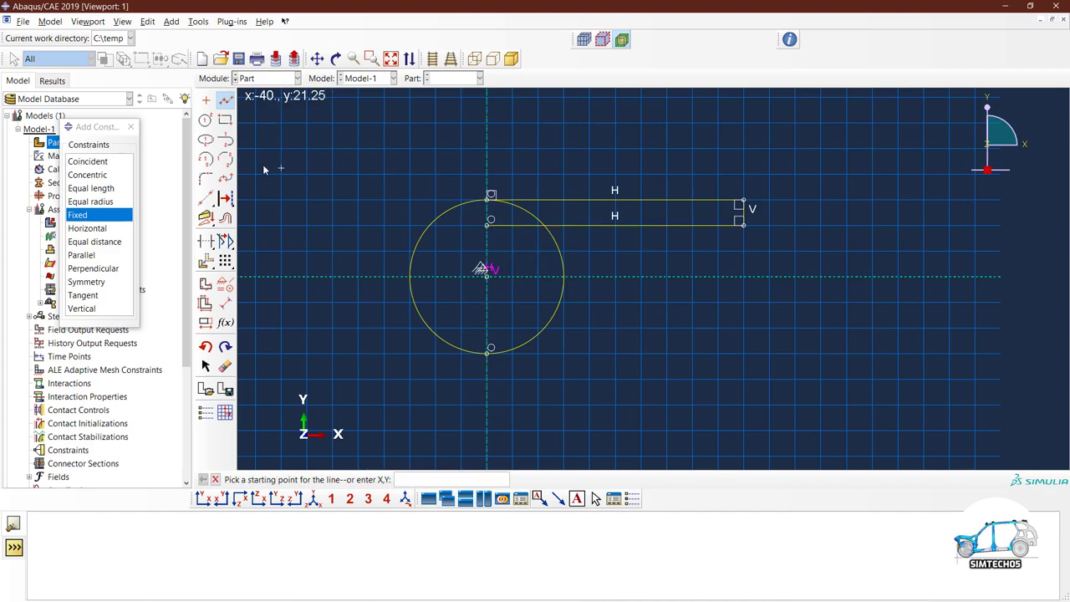
Sketch a concentric inner circle of radius 10 from the origin through the start of the upper arm's lower edge
click(205, 119)
click(488, 278)
click(488, 225)
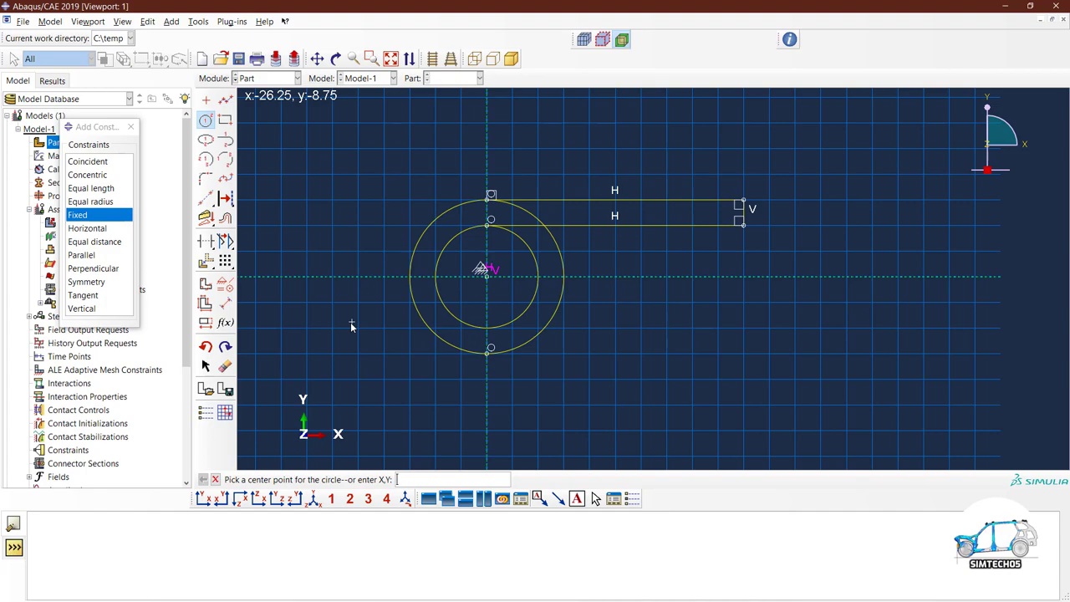
Trim away the halves of both circles on the arm side of the vertical construction line, leaving two concentric semicircles
click(205, 242)
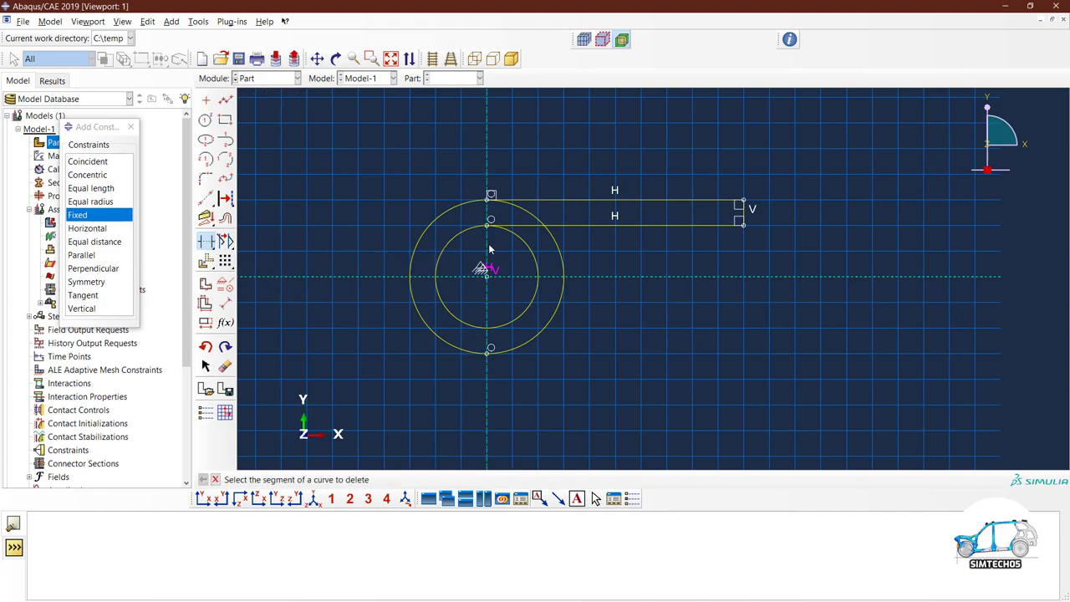
click(523, 240)
click(535, 217)
click(548, 280)
click(559, 250)
middle_click(514, 348)
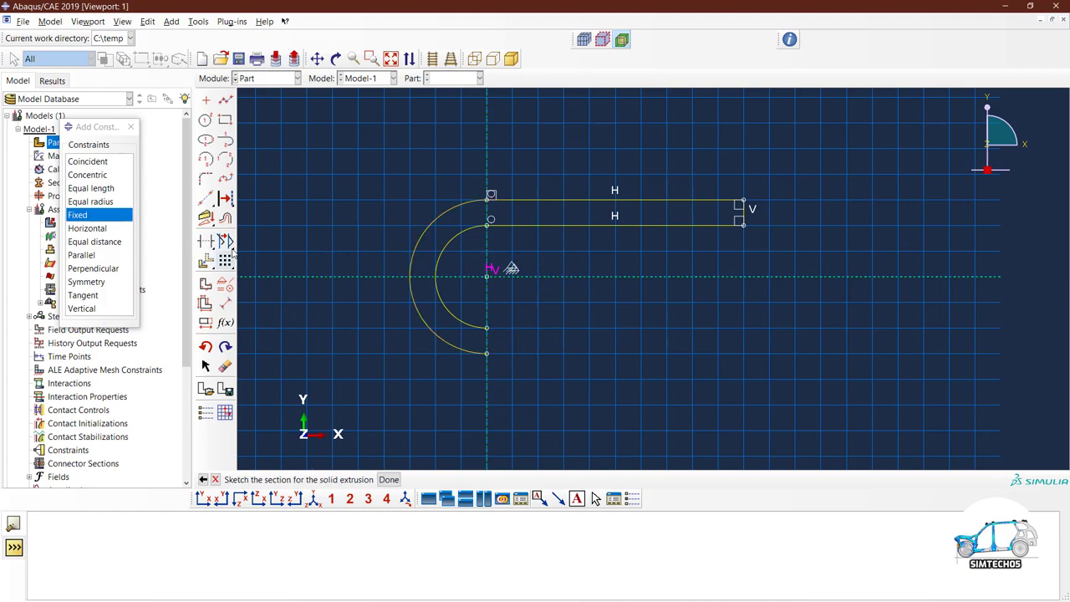
Sketch the lower arm with connected lines, 50 long and 5 thick, joining the lower ends of the two semicircles
click(225, 99)
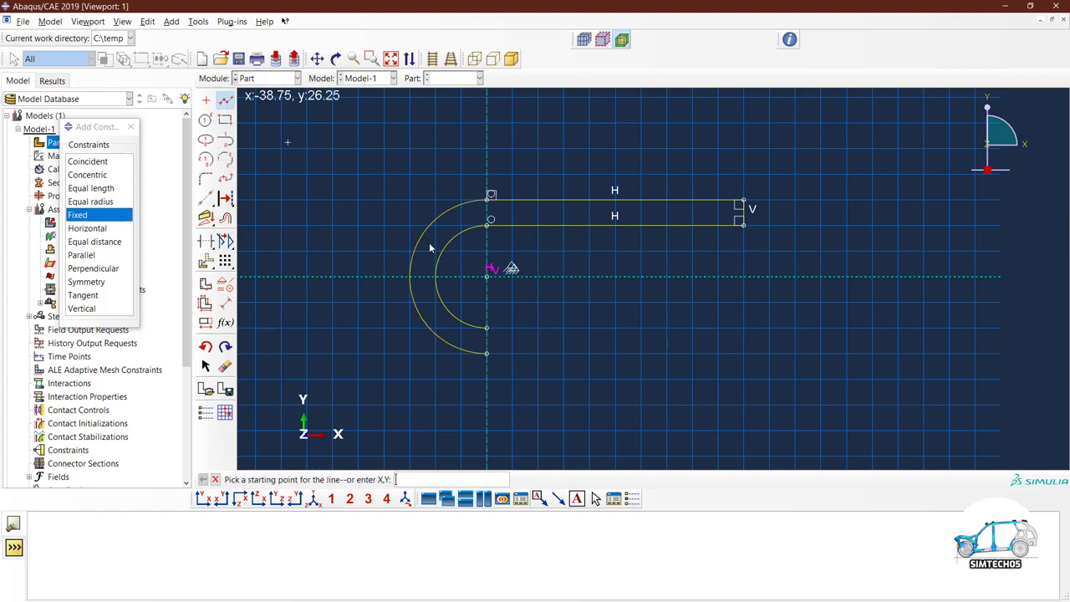
click(485, 329)
click(743, 328)
click(743, 353)
click(486, 353)
middle_click(512, 396)
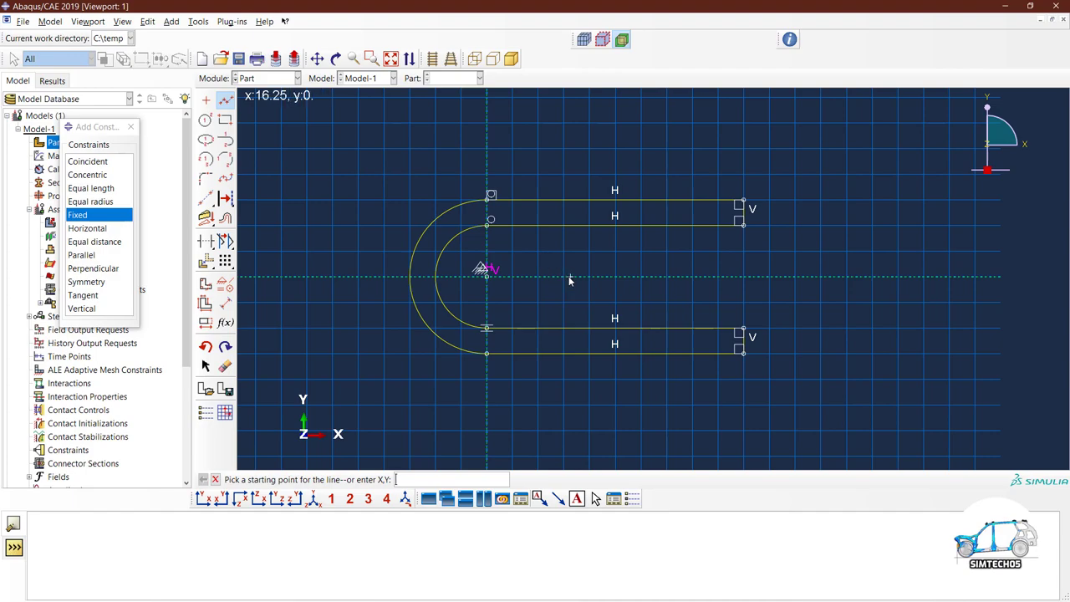
Add radial dimensions of 15 to the outer arc and 10 to the inner arc
click(225, 303)
click(423, 236)
click(378, 209)
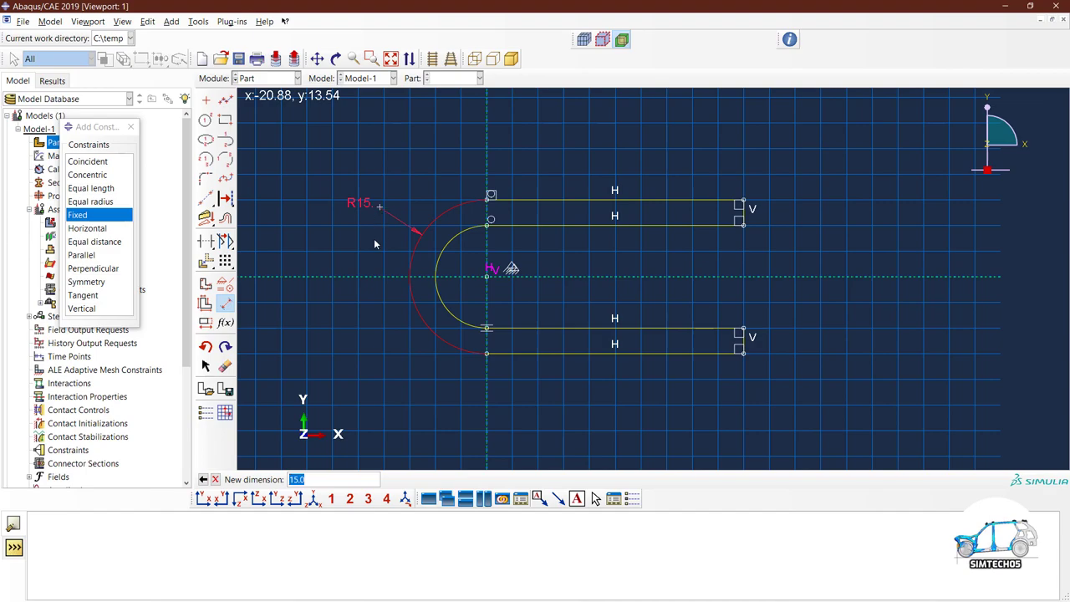
key(Return)
click(440, 260)
click(404, 188)
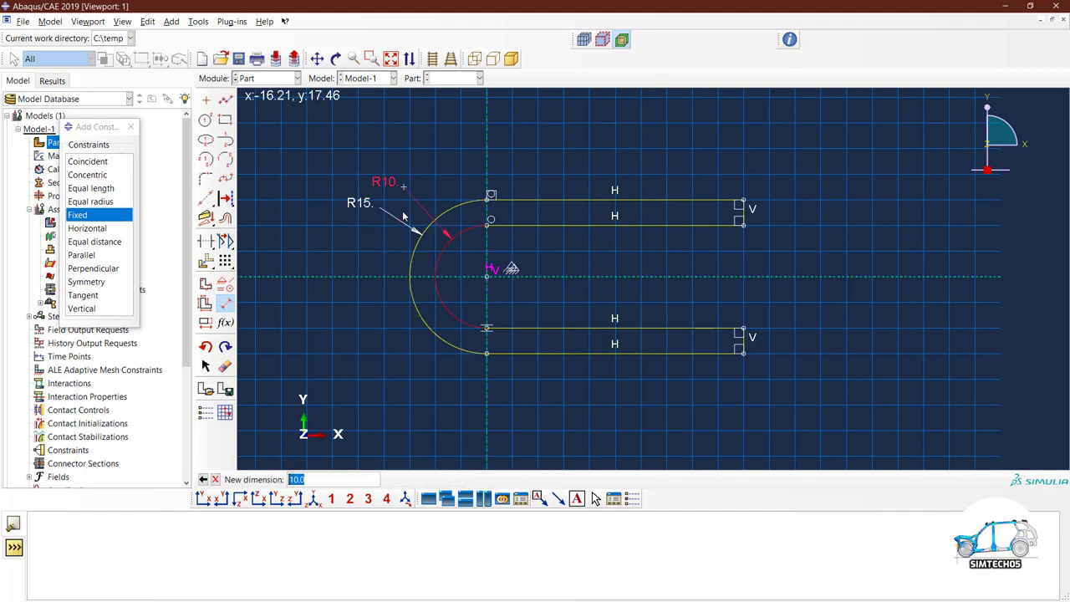
key(Return)
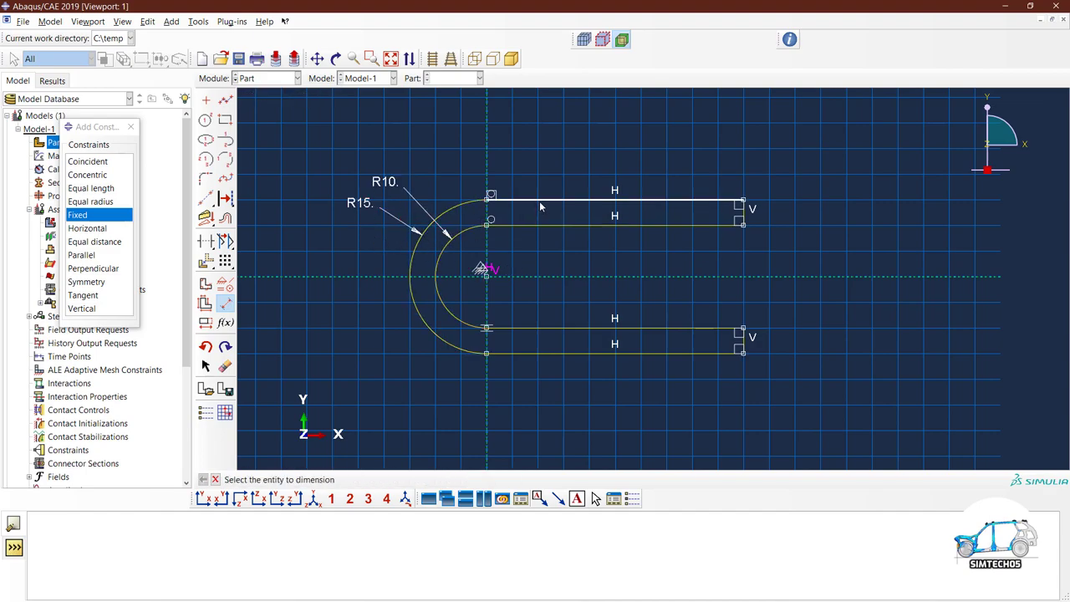
Dimension the vertical end edges of the upper and lower arms as 5 each
click(744, 216)
click(793, 233)
key(Return)
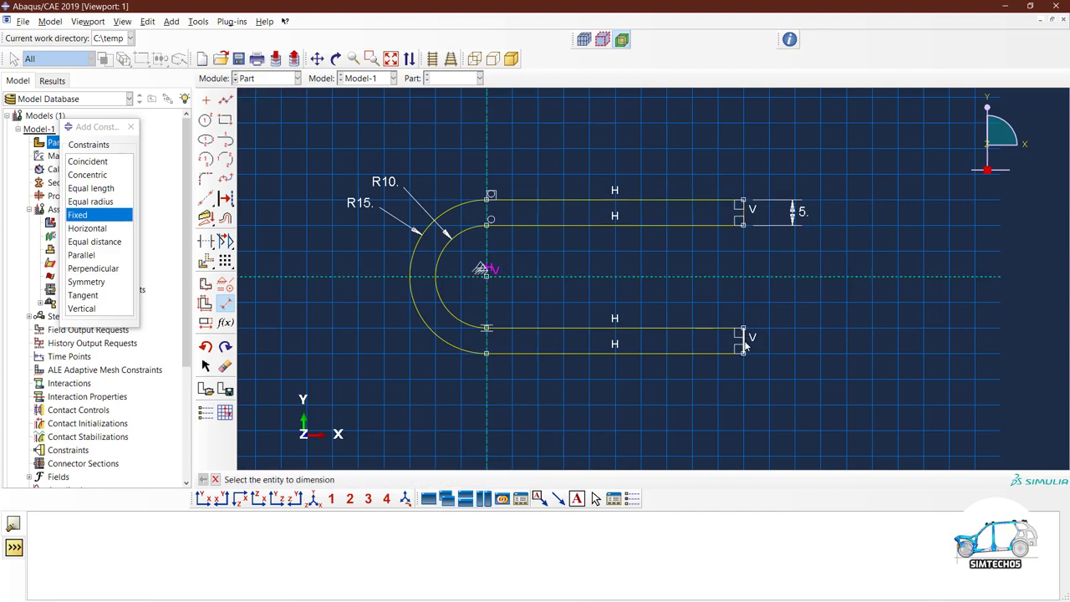
click(745, 341)
click(786, 345)
key(Return)
Dimension the horizontal lengths of the lower and upper arms and set each to 30
click(589, 328)
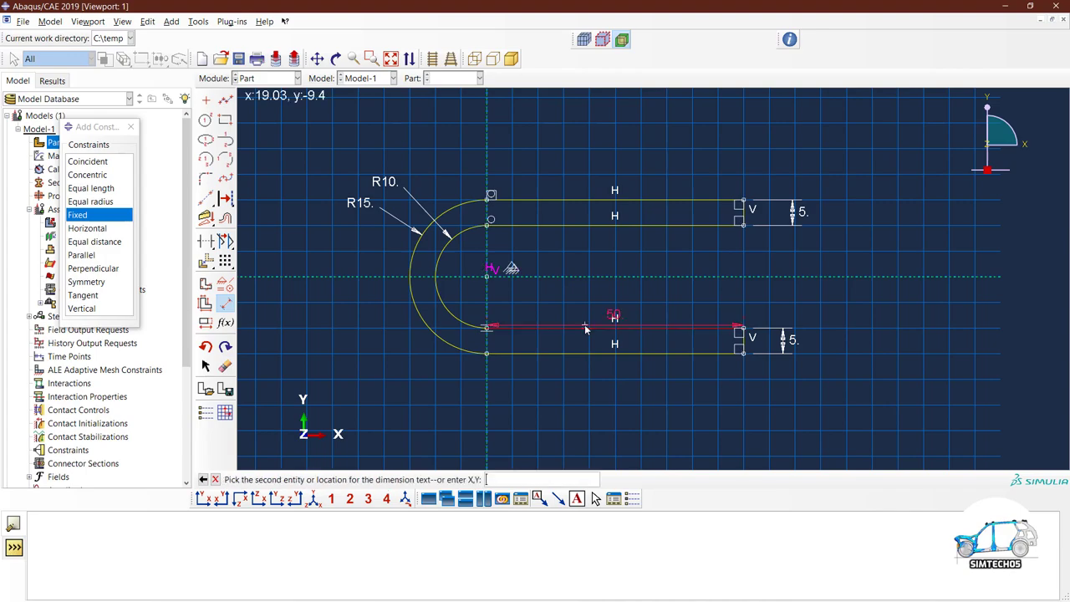
click(589, 303)
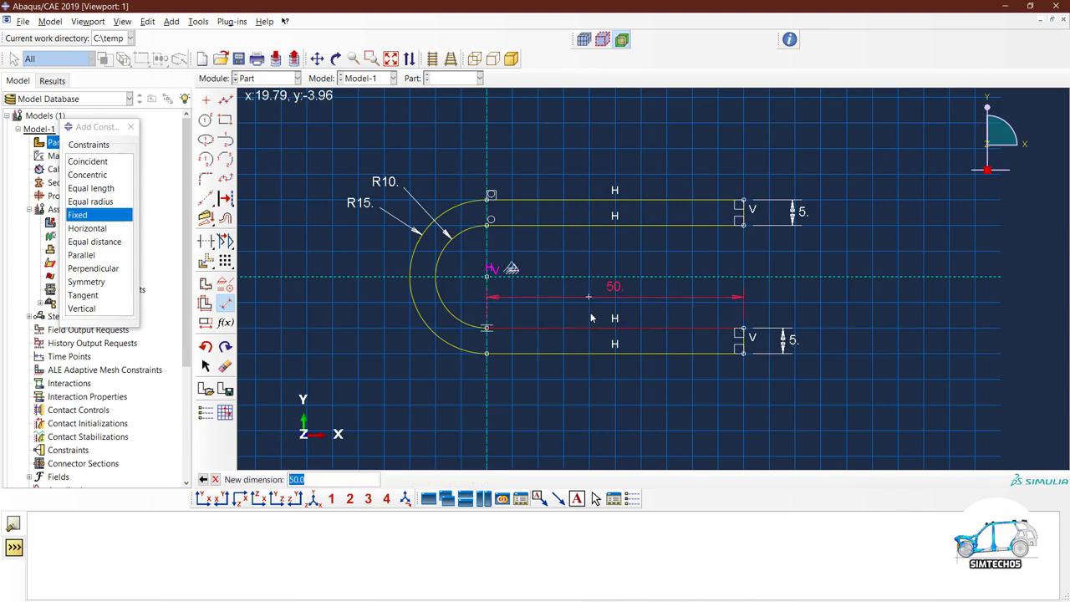
text(30)
key(Return)
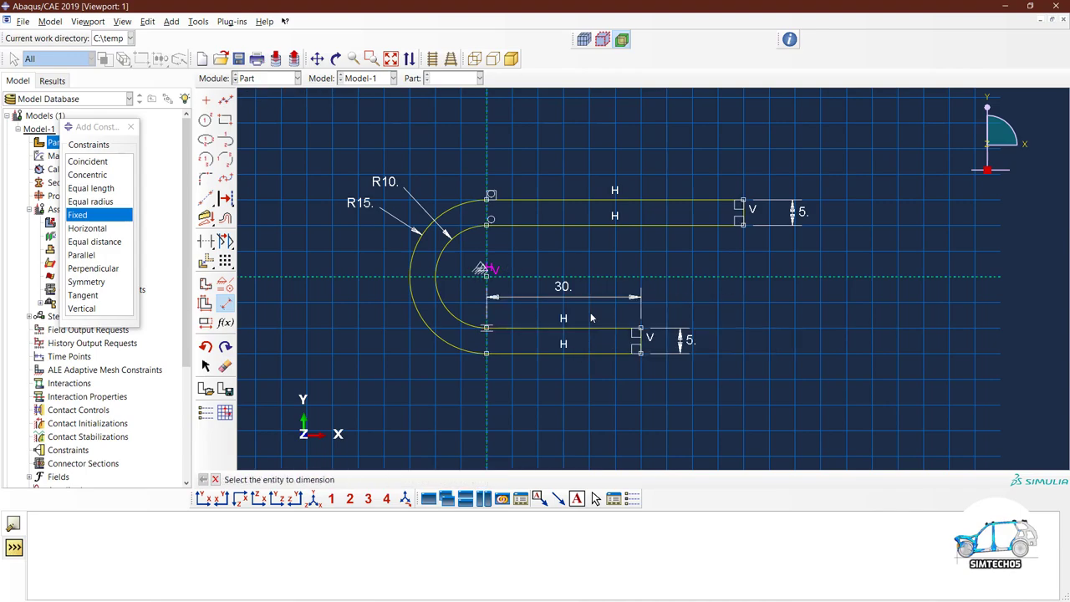
click(561, 201)
click(549, 168)
text(30)
key(Return)
Add vertical dimensions of 10 from the horizontal construction line to the inner edges of the upper and lower arms
click(558, 225)
click(543, 276)
click(642, 269)
key(Return)
click(593, 276)
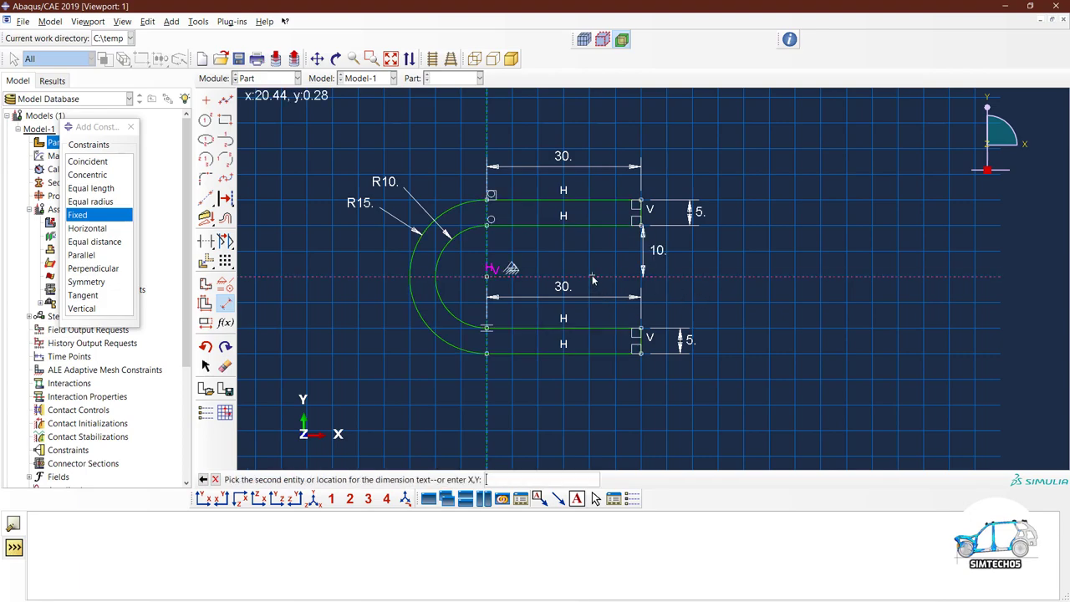
click(604, 328)
click(706, 316)
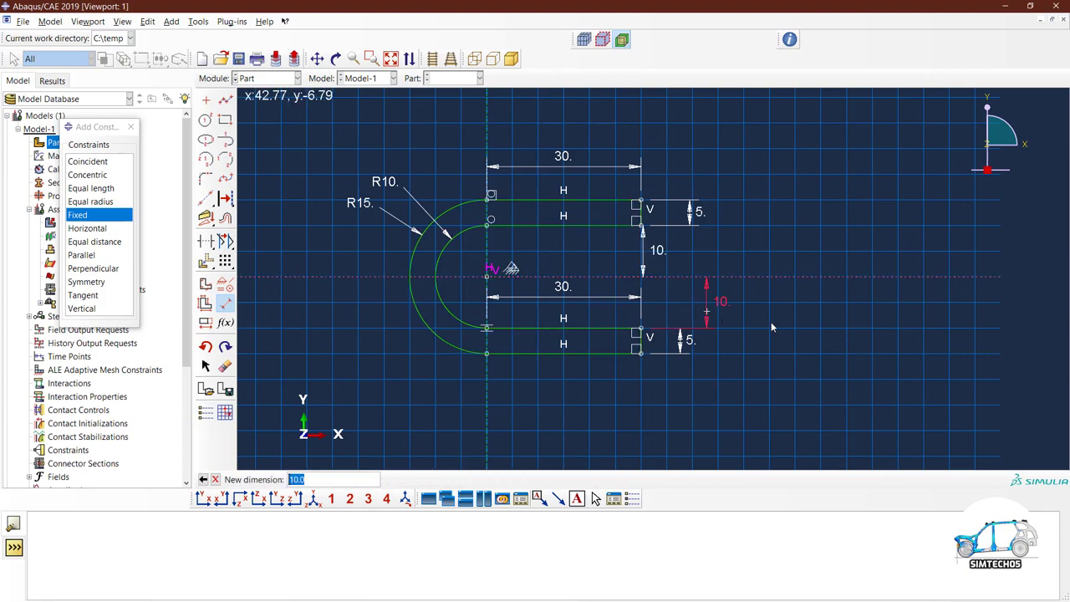
key(Return)
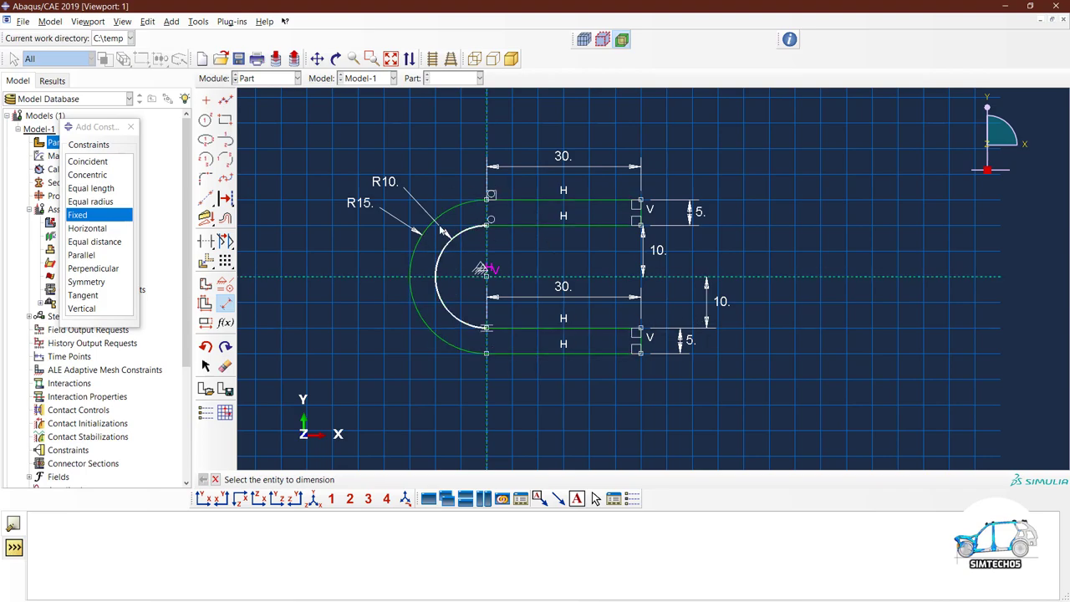
Finish the section sketch and extrude it as a solid with a depth of 20
key(Escape)
middle_click(556, 398)
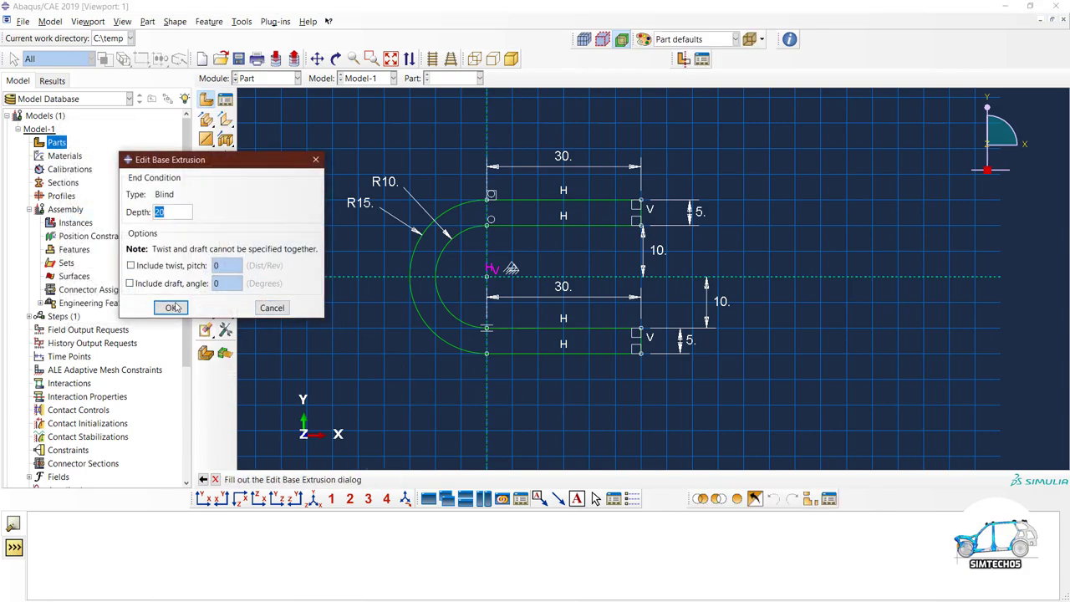
click(173, 309)
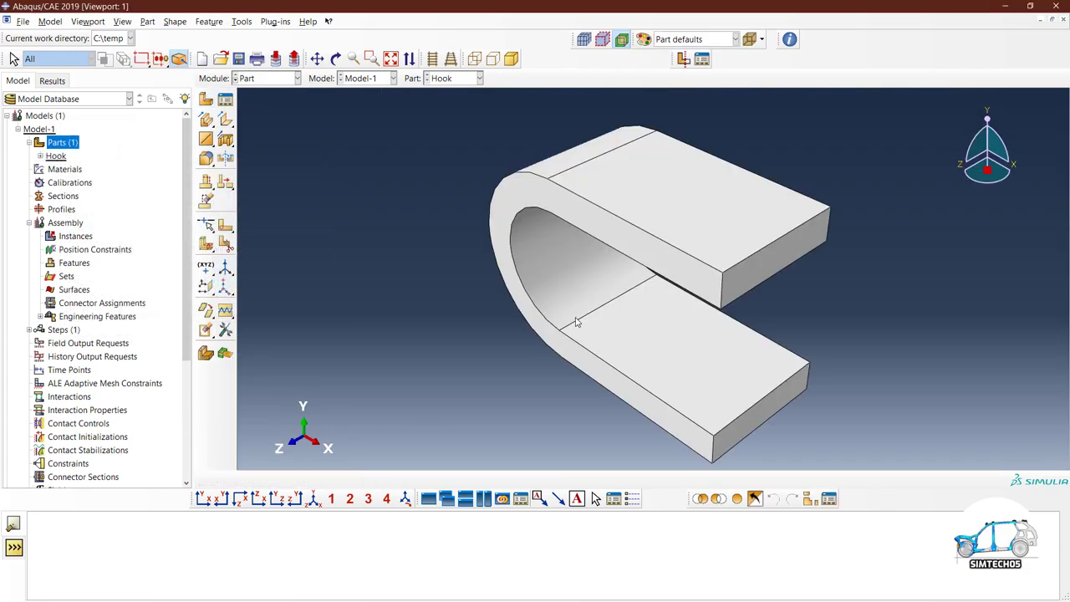
Create a datum plane offset from the end face of the Hook's lower arm, flipped to lie behind the curved back
ctrl+alt+drag(566, 303, 636, 267)
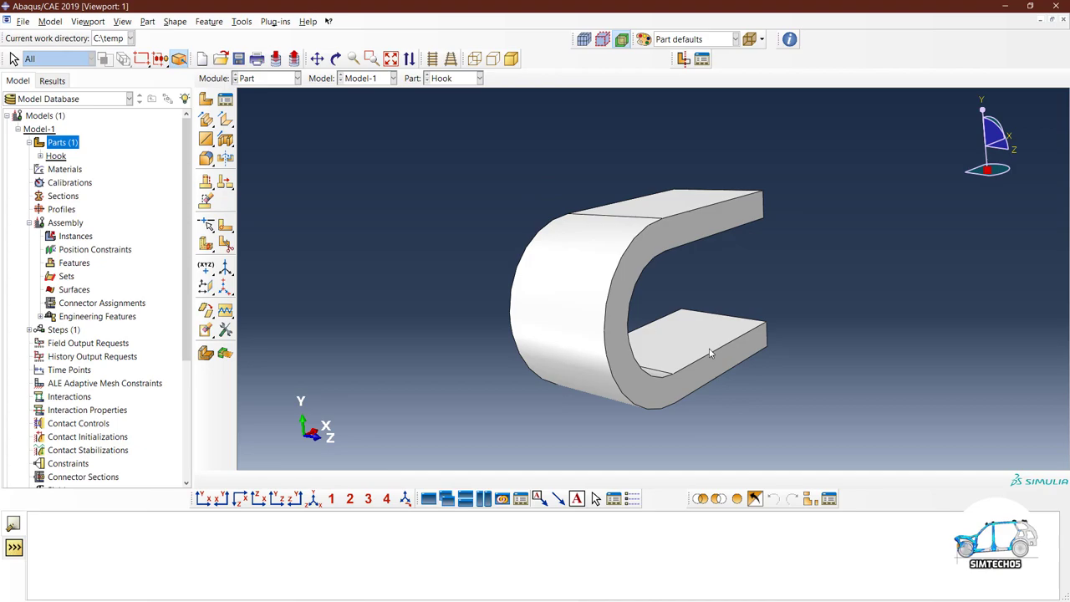
ctrl+alt+middle_drag(600, 356, 654, 307)
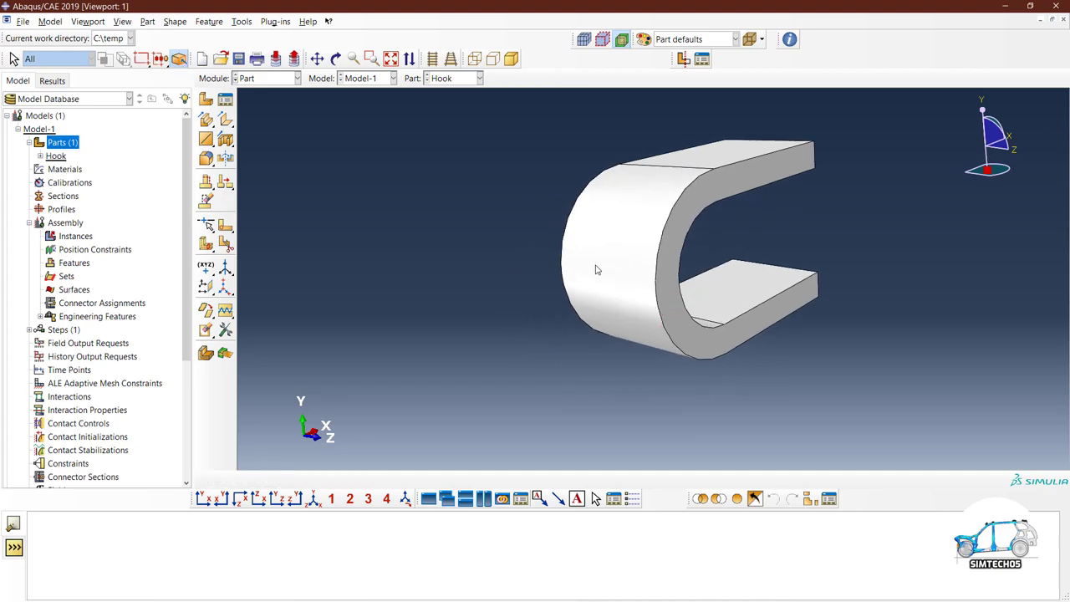
ctrl+alt+drag(749, 250, 707, 276)
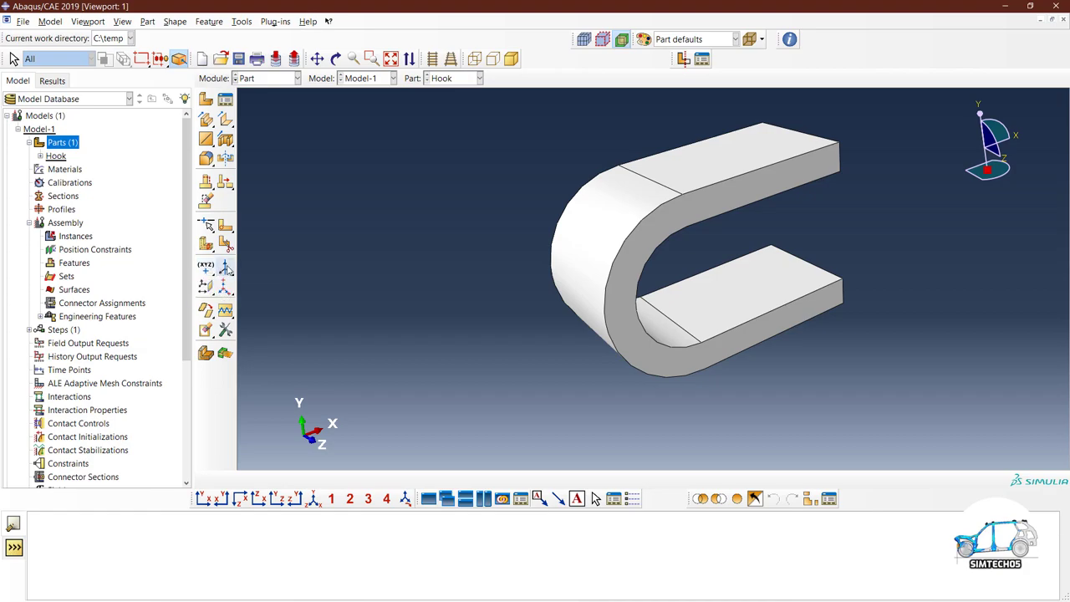
click(210, 295)
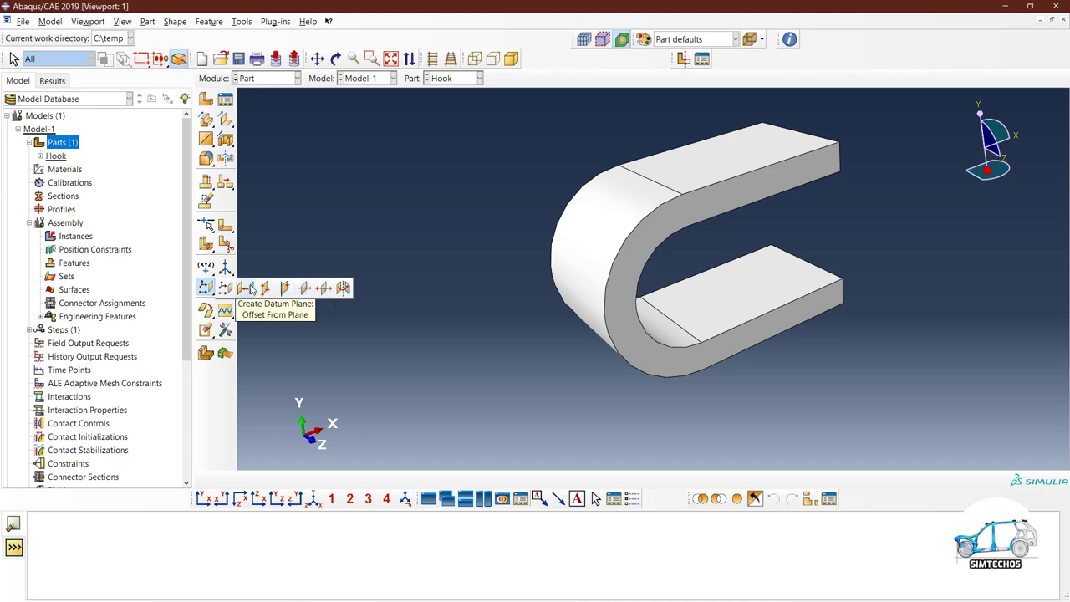
click(251, 289)
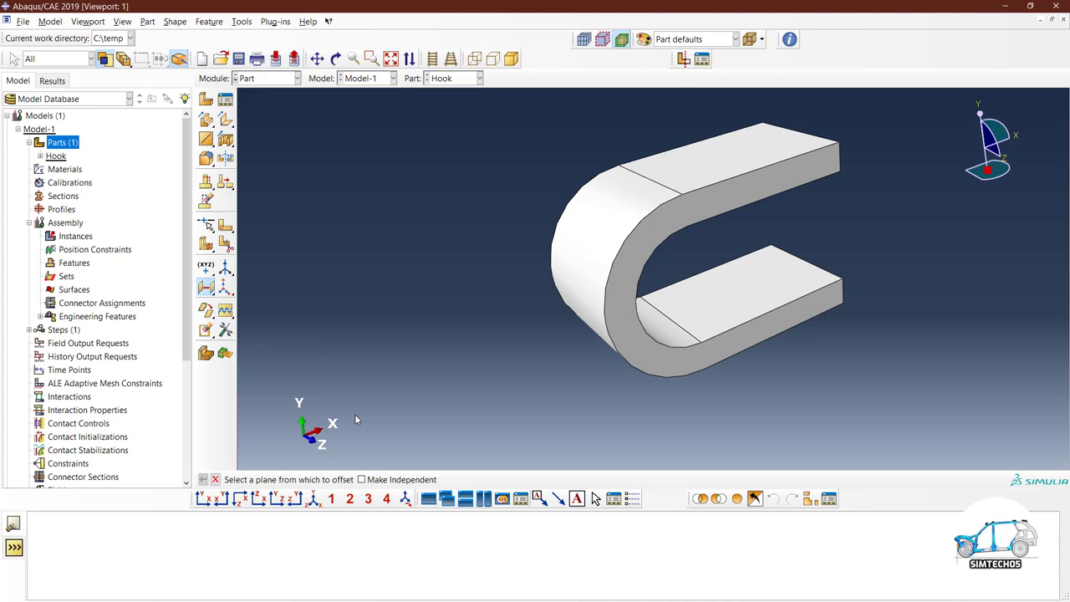
ctrl+alt+drag(817, 351, 724, 376)
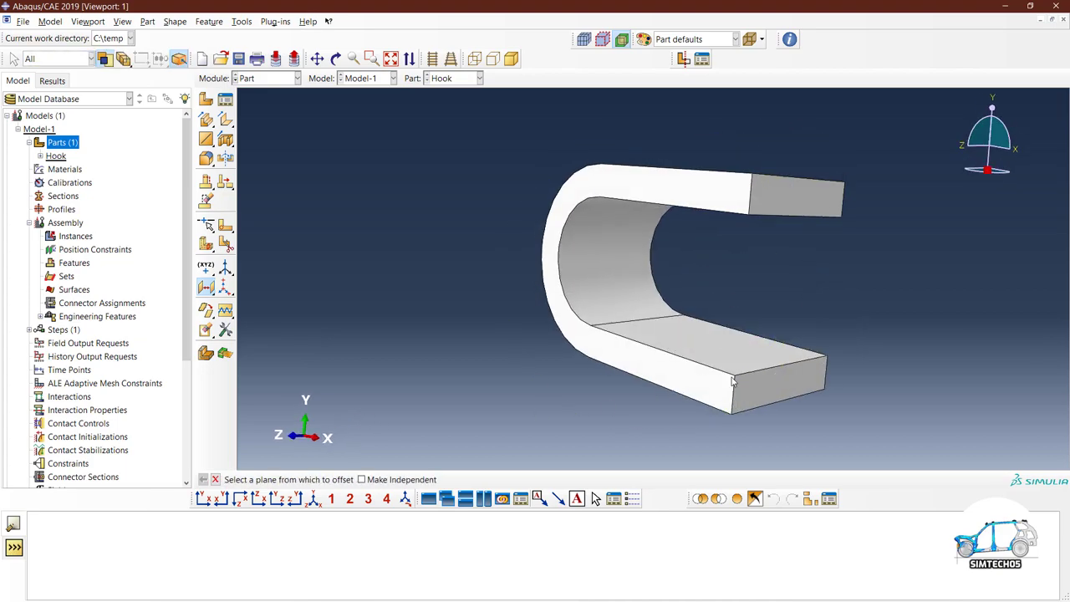
click(754, 386)
ctrl+alt+drag(634, 365, 617, 299)
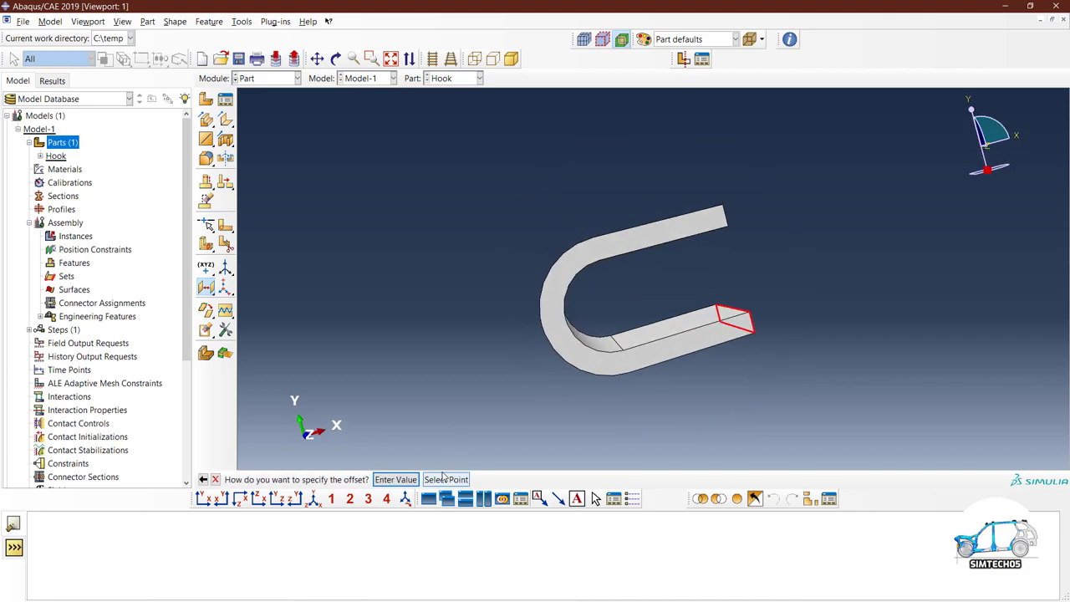
click(406, 480)
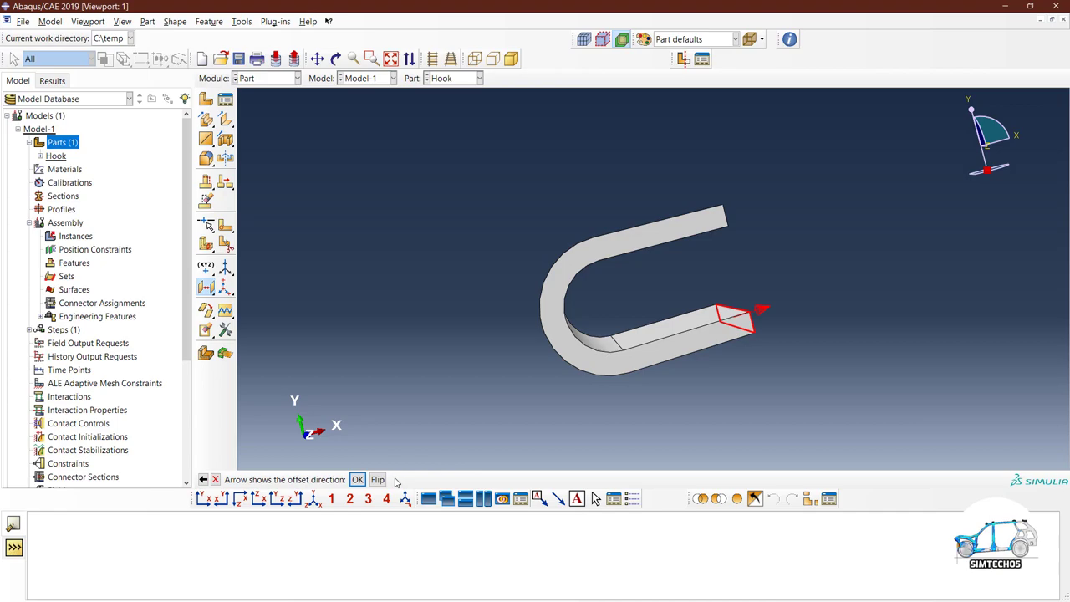
ctrl+alt+drag(715, 373, 728, 355)
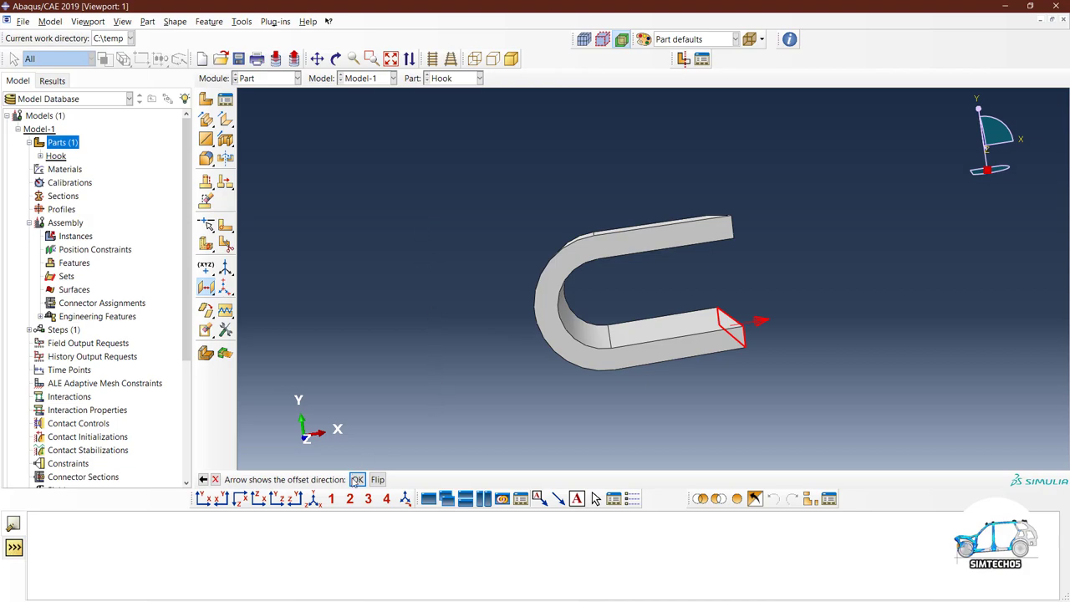
click(378, 479)
click(357, 479)
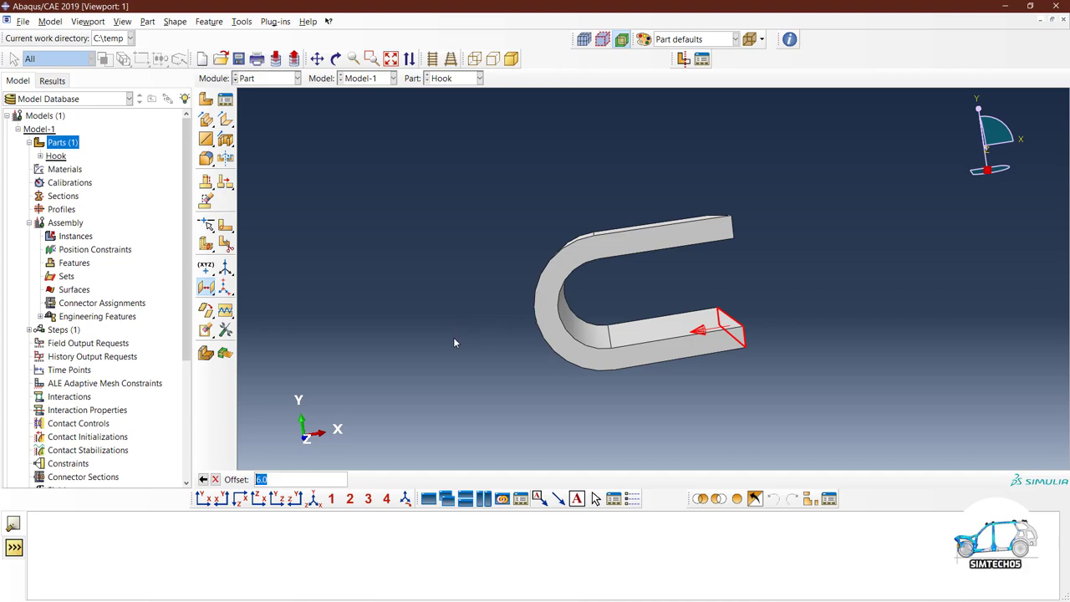
key(Return)
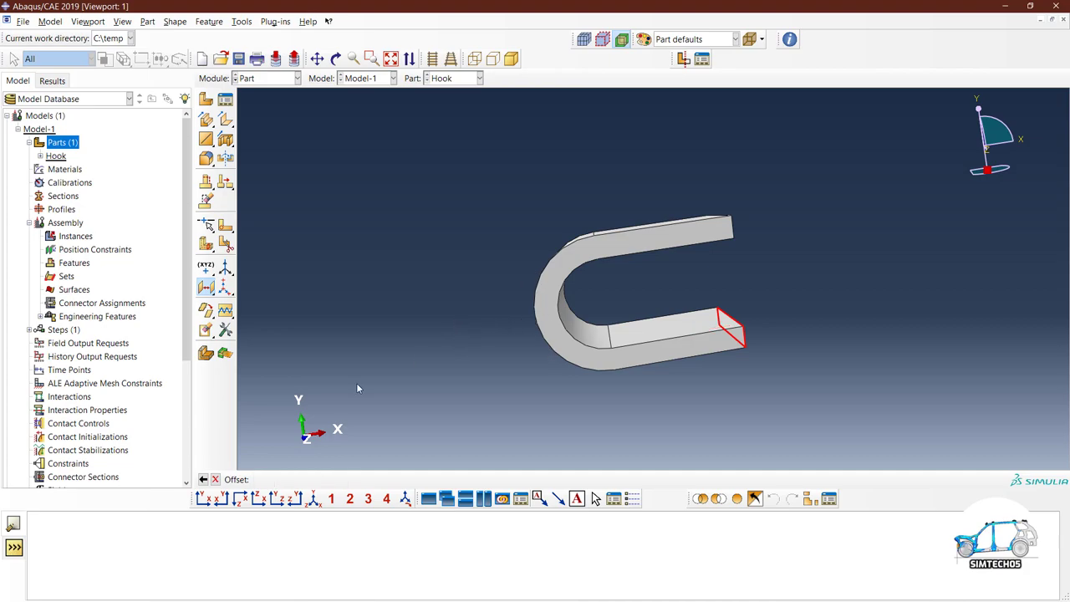
ctrl+alt+drag(490, 290, 547, 317)
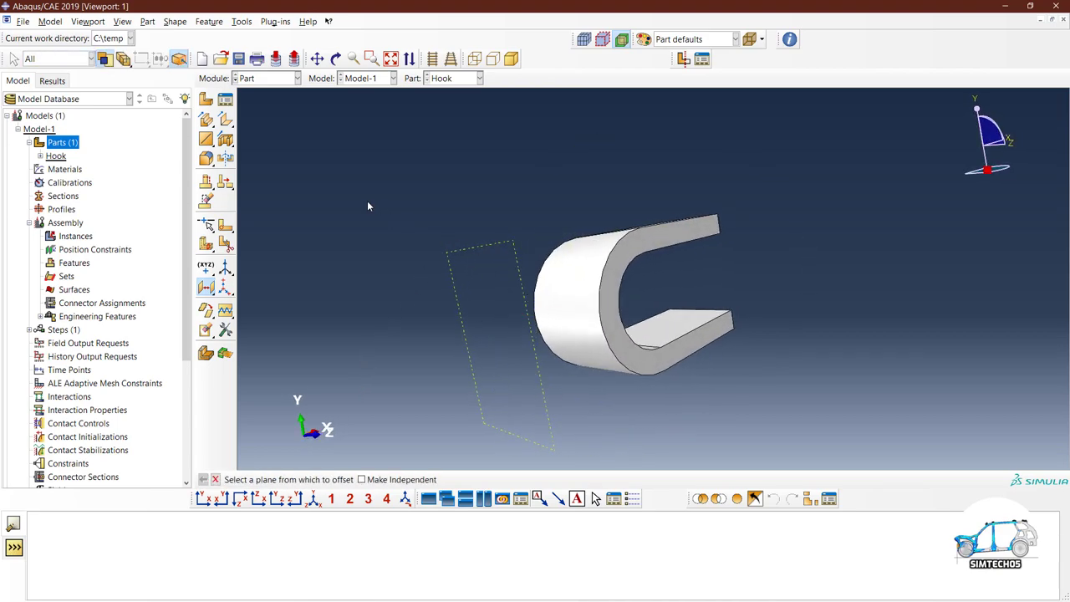
click(209, 105)
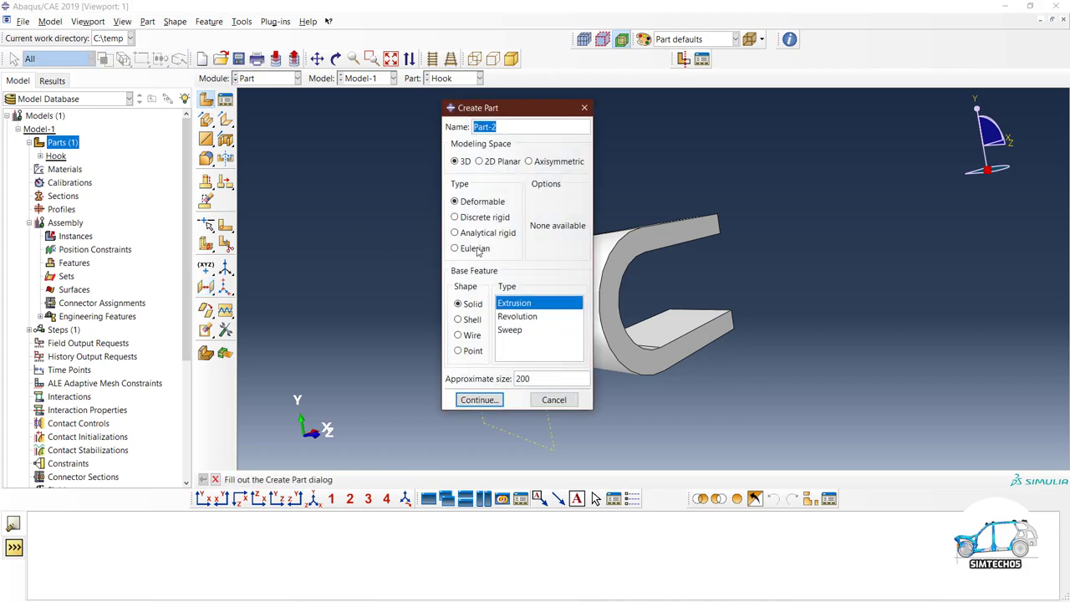
click(553, 400)
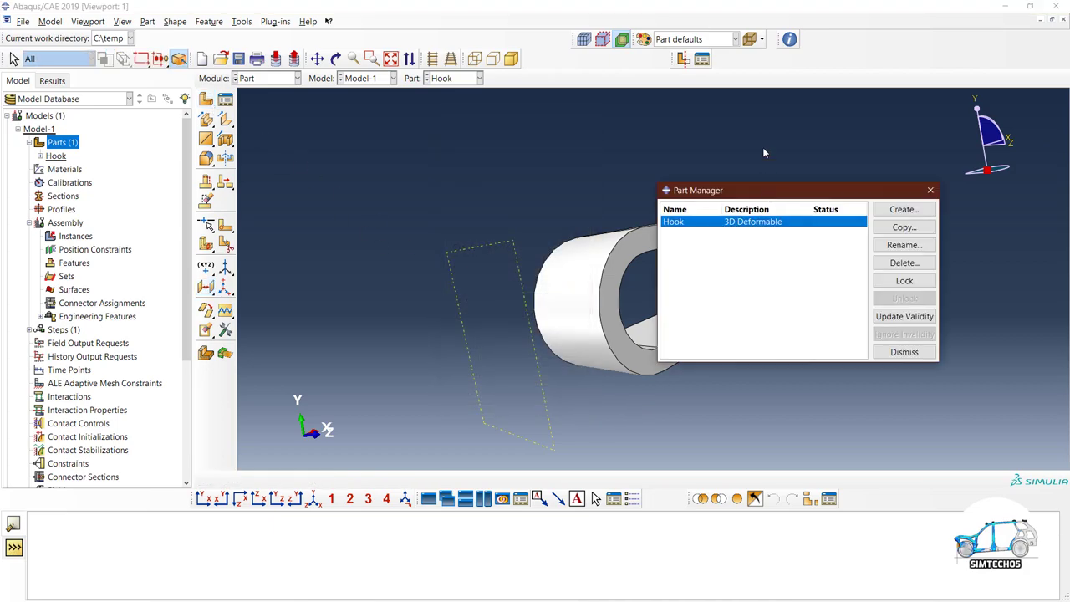
drag(763, 190, 773, 62)
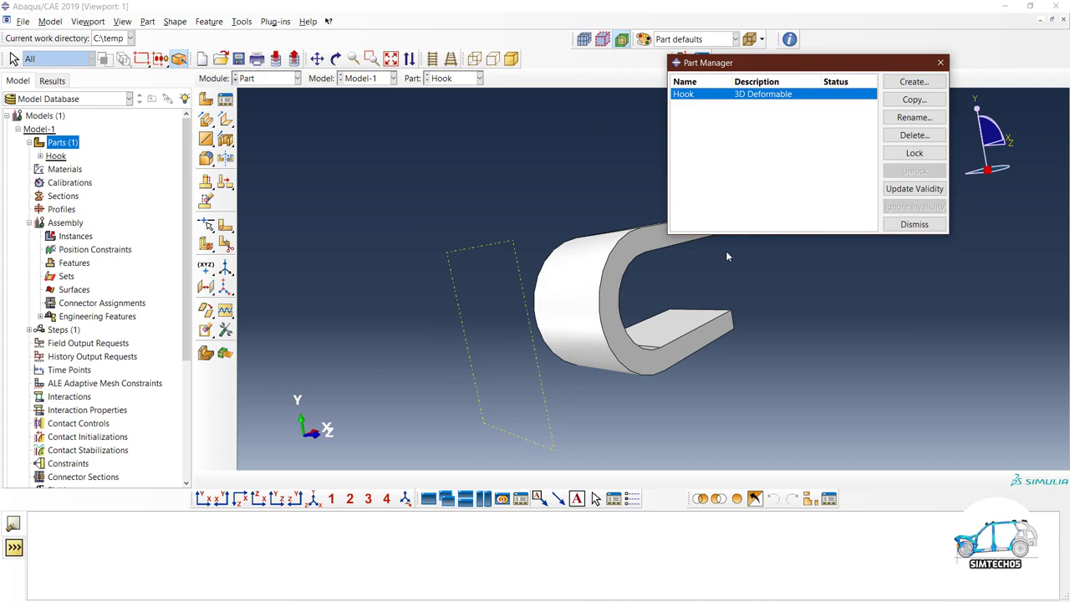
click(915, 224)
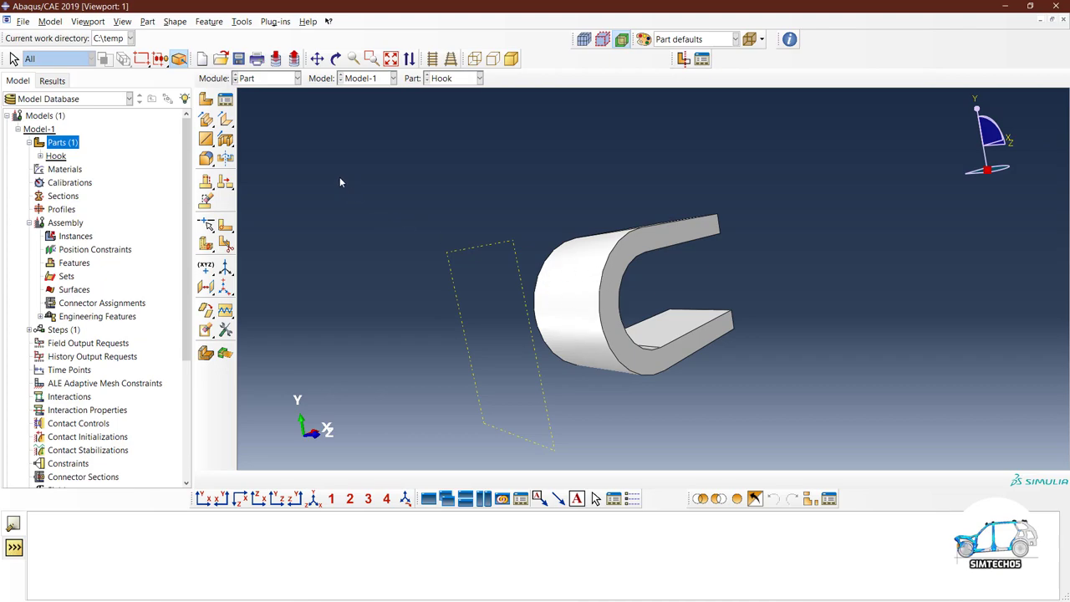
Begin a solid extrusion sketch on the offset datum plane, orienting the lower arm's end edge vertical and on the right
click(206, 121)
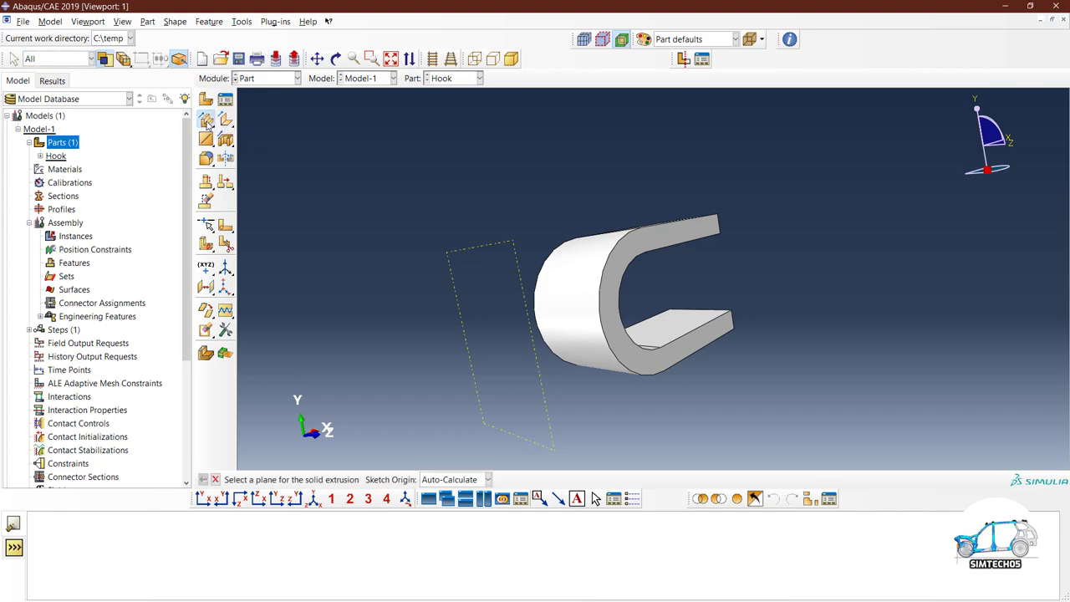
click(472, 372)
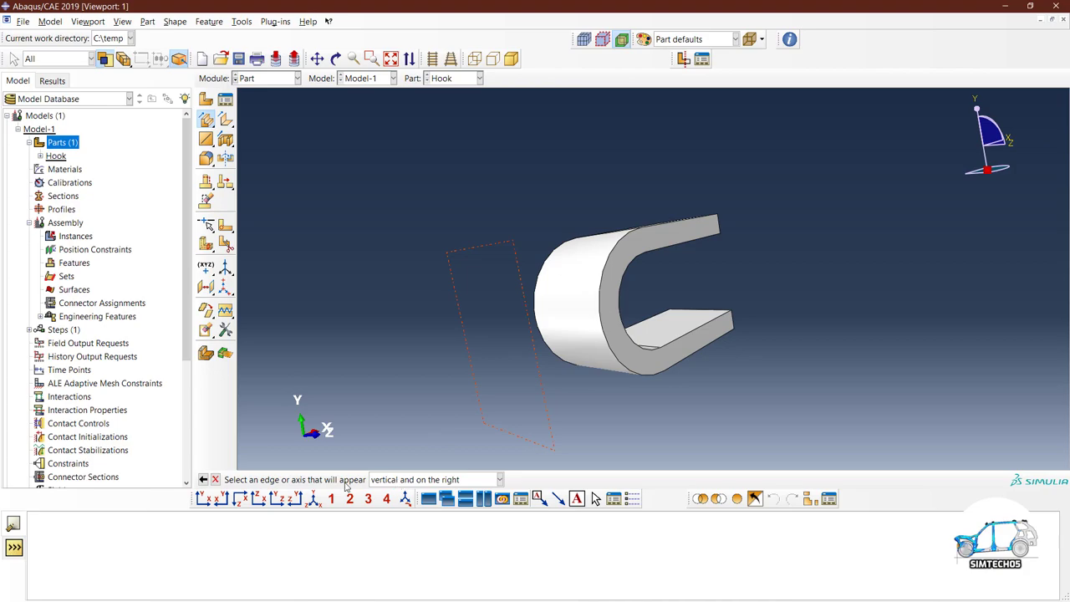
click(690, 320)
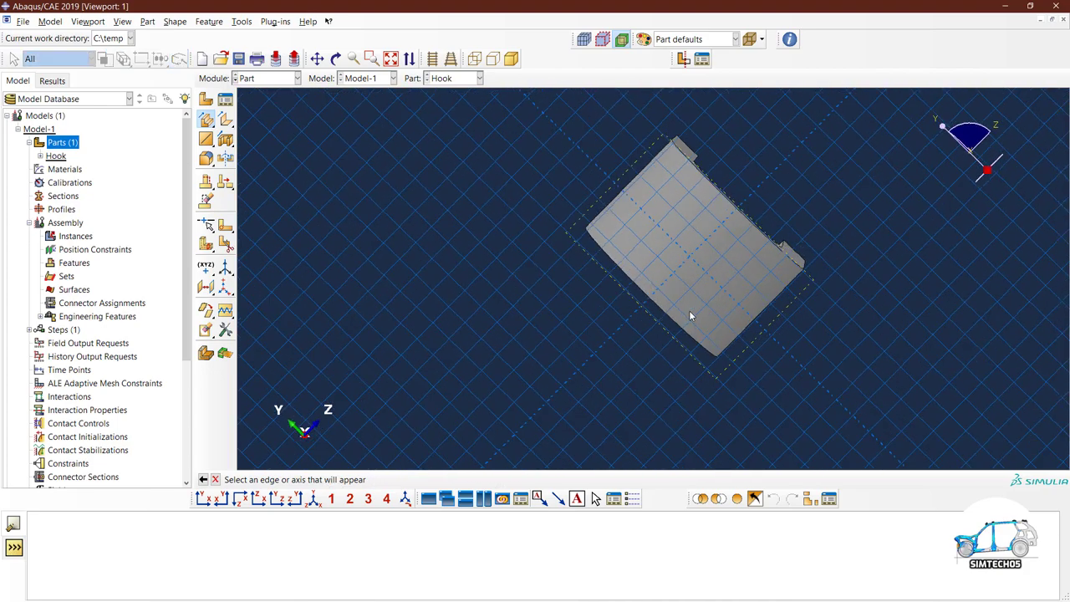
scroll(510, 307, down, 3)
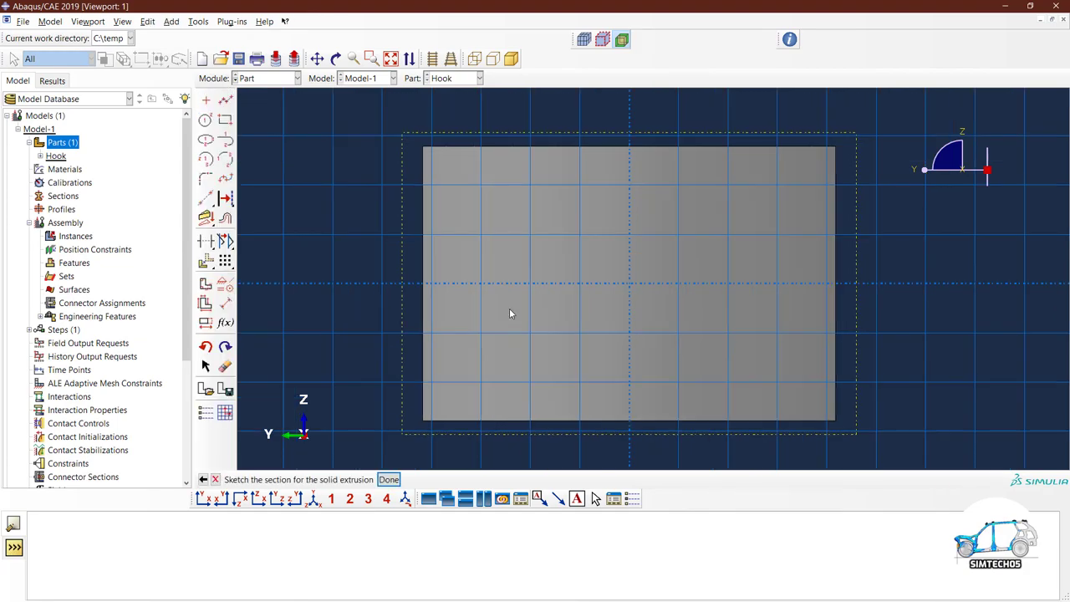
Sketch a circle centred on the sketch origin and dimension its radius as 5
click(205, 121)
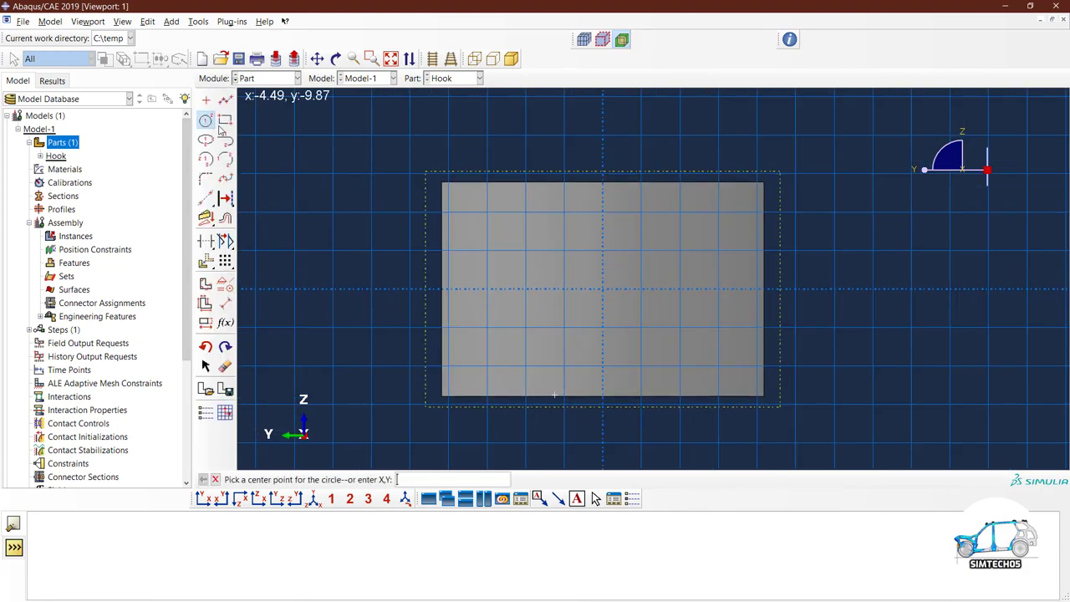
click(603, 289)
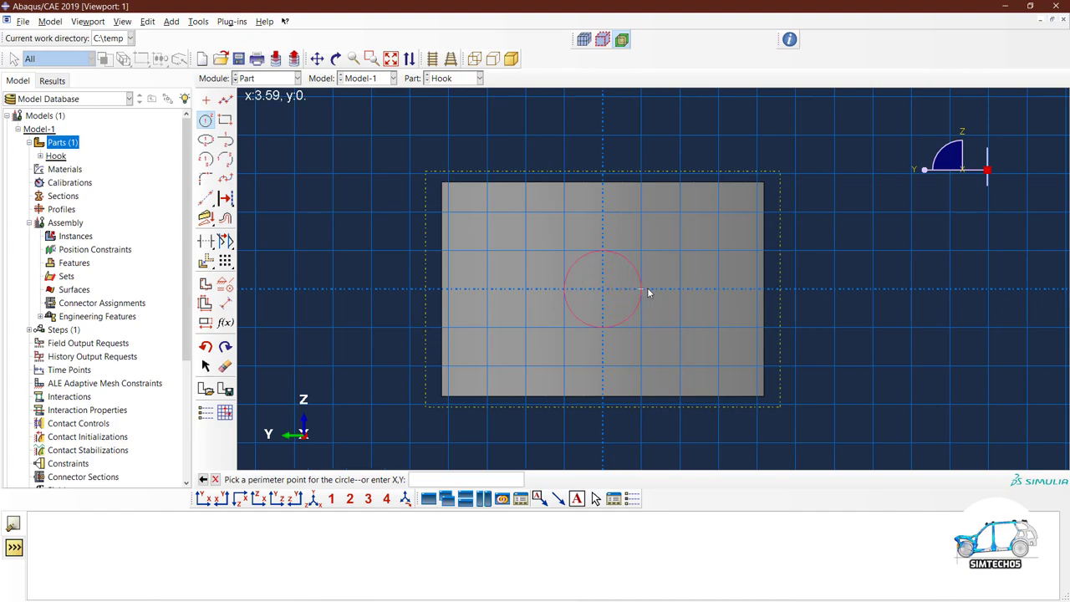
click(679, 293)
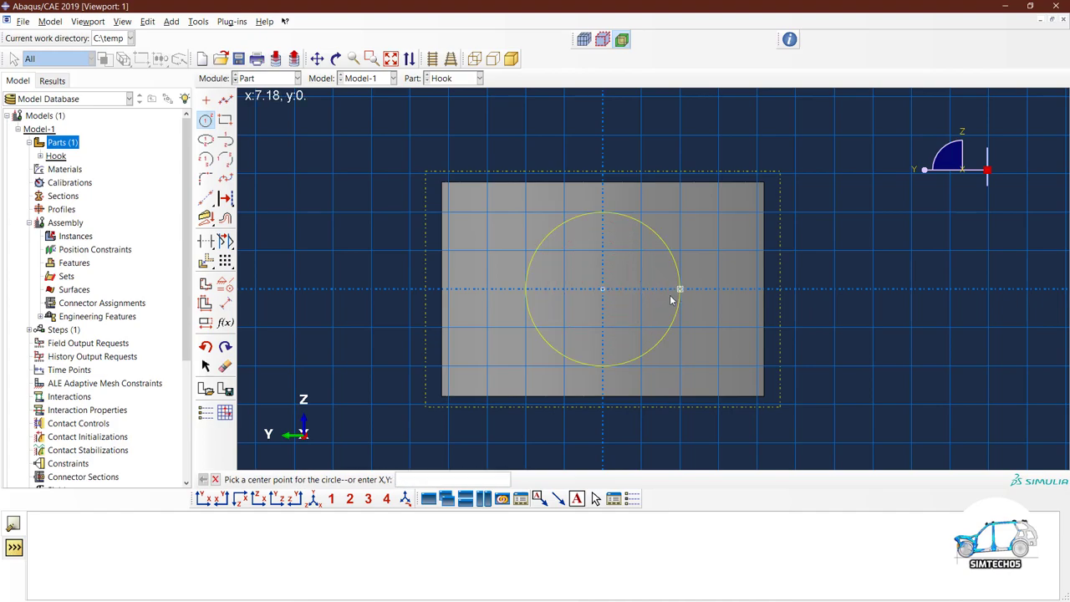
click(225, 303)
click(538, 266)
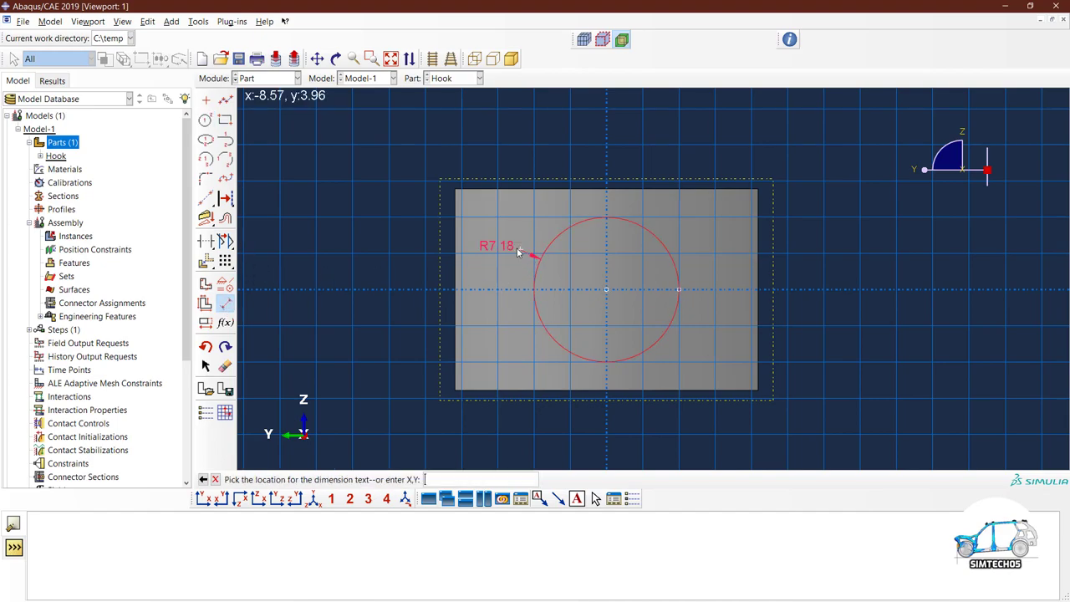
click(416, 260)
text(5)
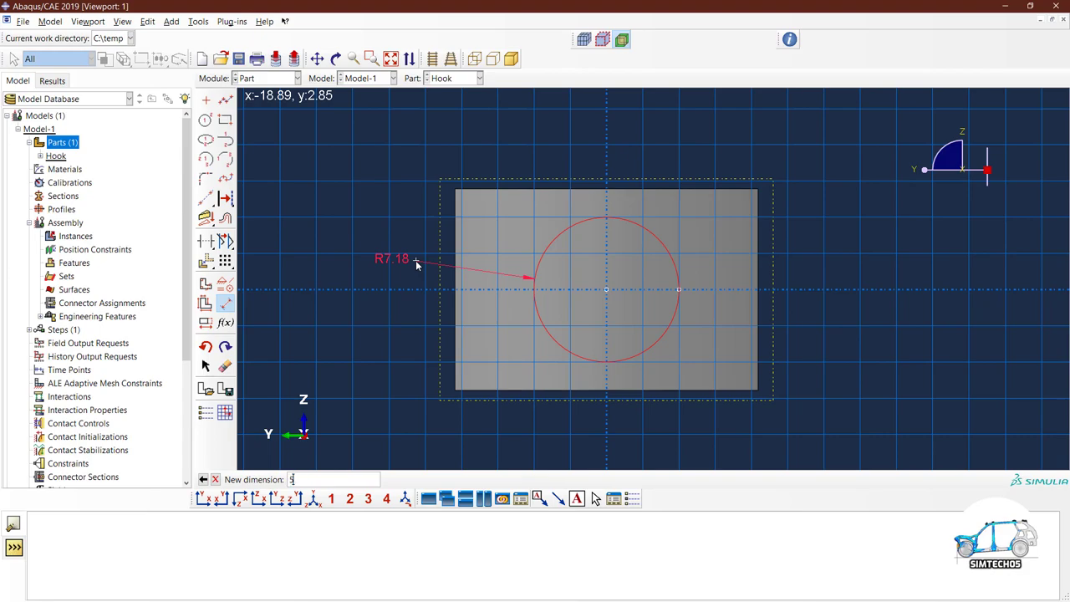
key(Return)
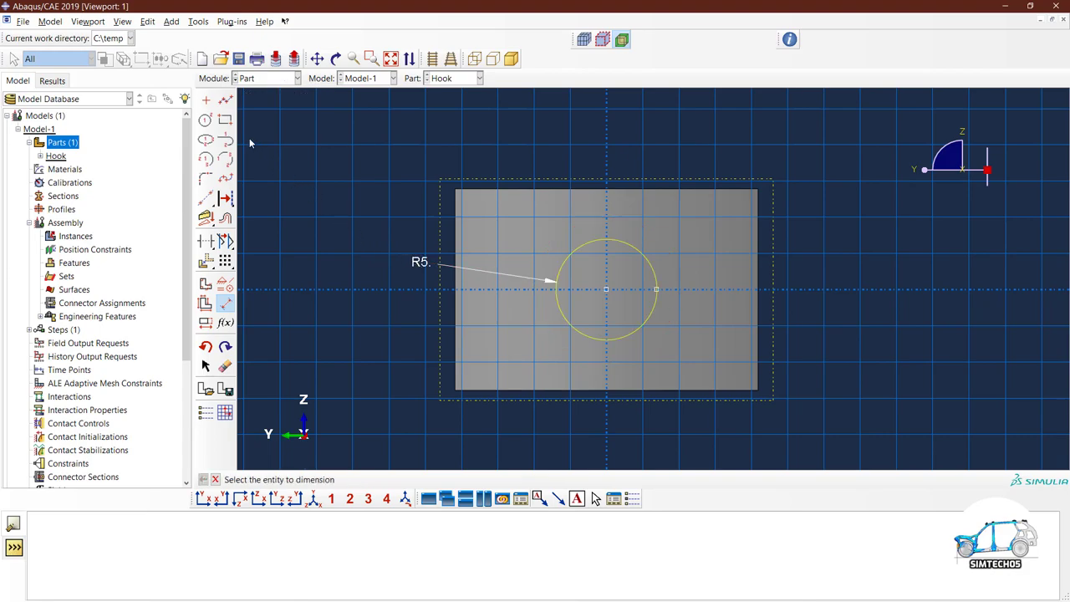
click(603, 290)
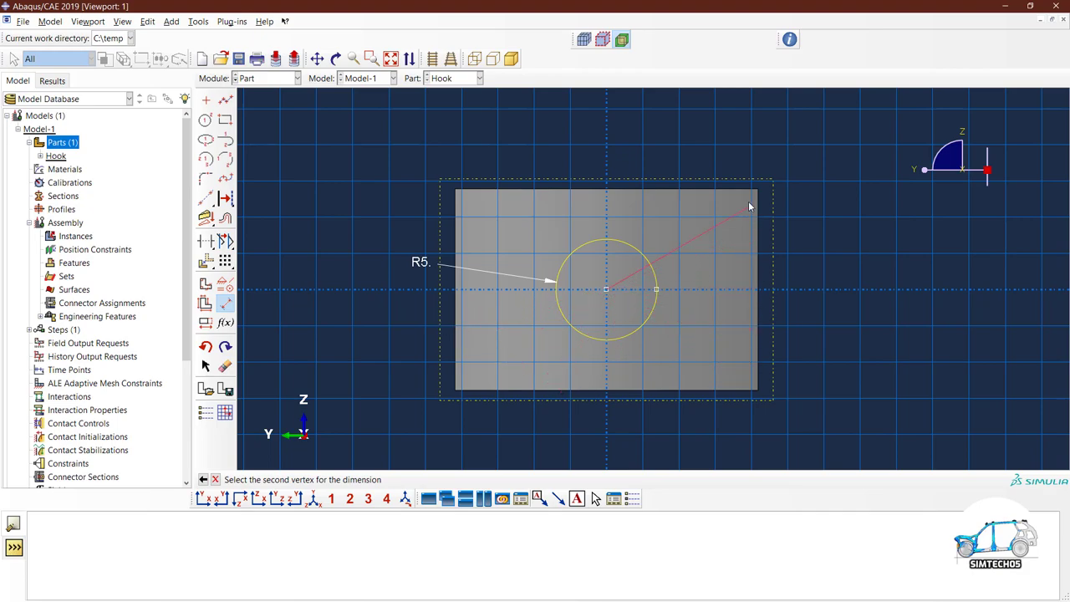
key(Escape)
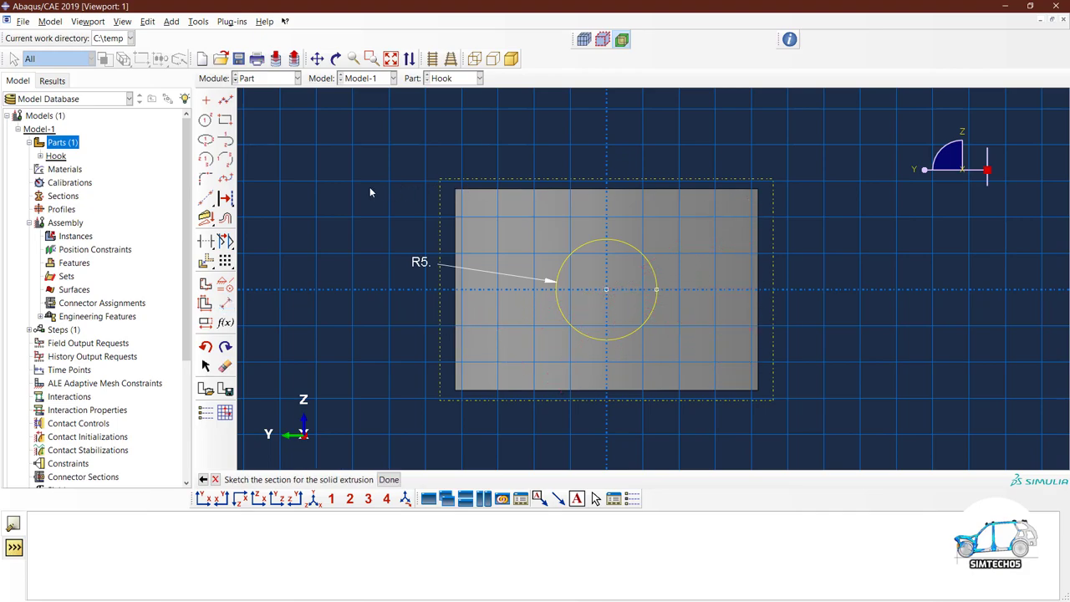
Project the outer end edges of both Hook arms onto the sketch, keeping them constrained to the background, and restore the sketch view
click(204, 218)
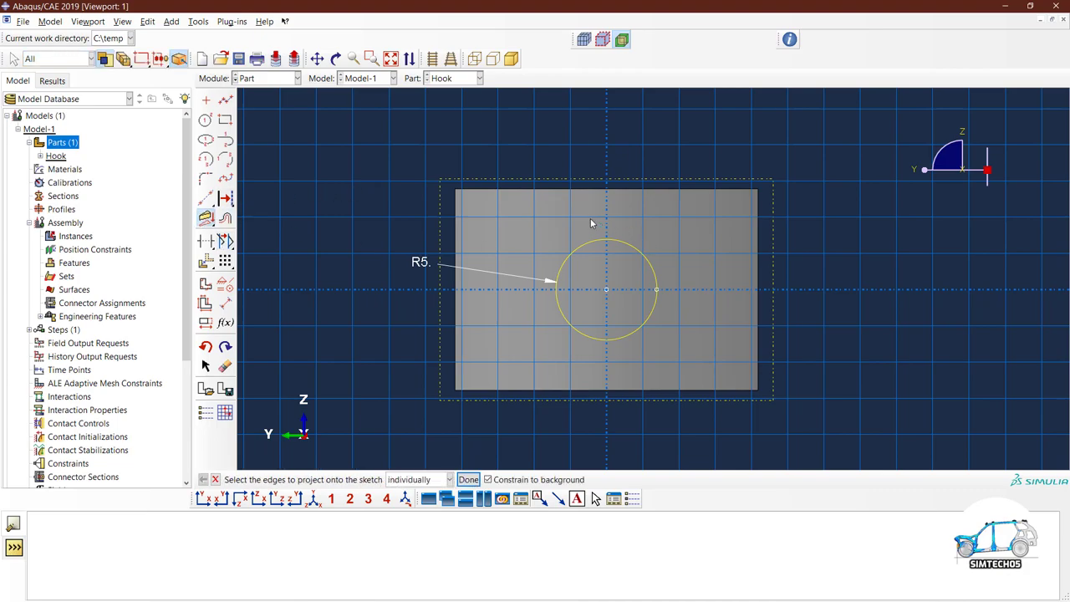
ctrl+alt+drag(687, 255, 649, 288)
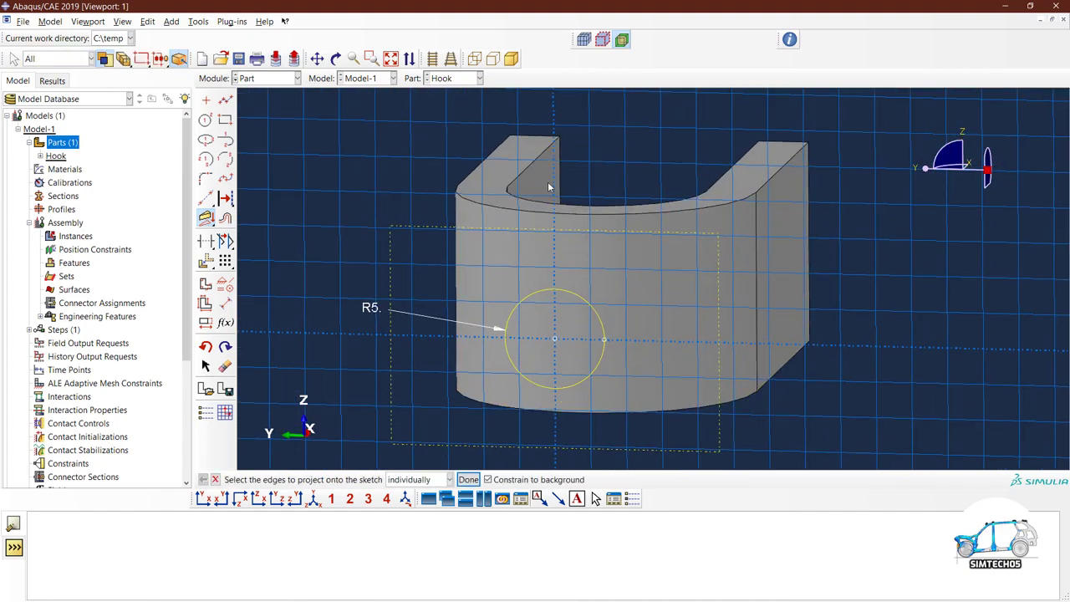
ctrl+alt+drag(526, 216, 374, 206)
click(378, 202)
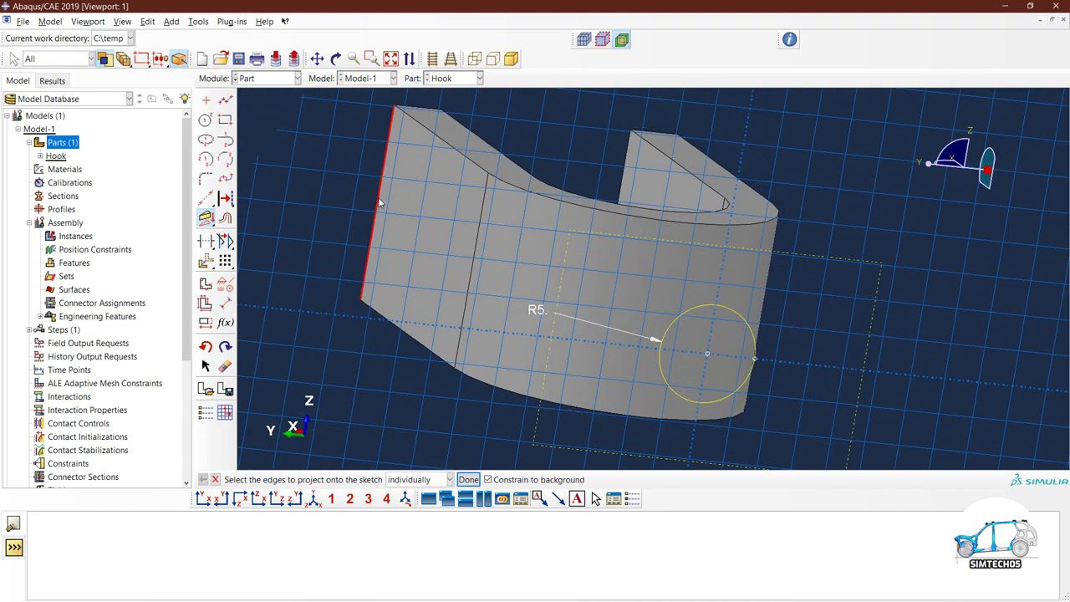
ctrl+alt+drag(705, 246, 648, 249)
click(825, 189)
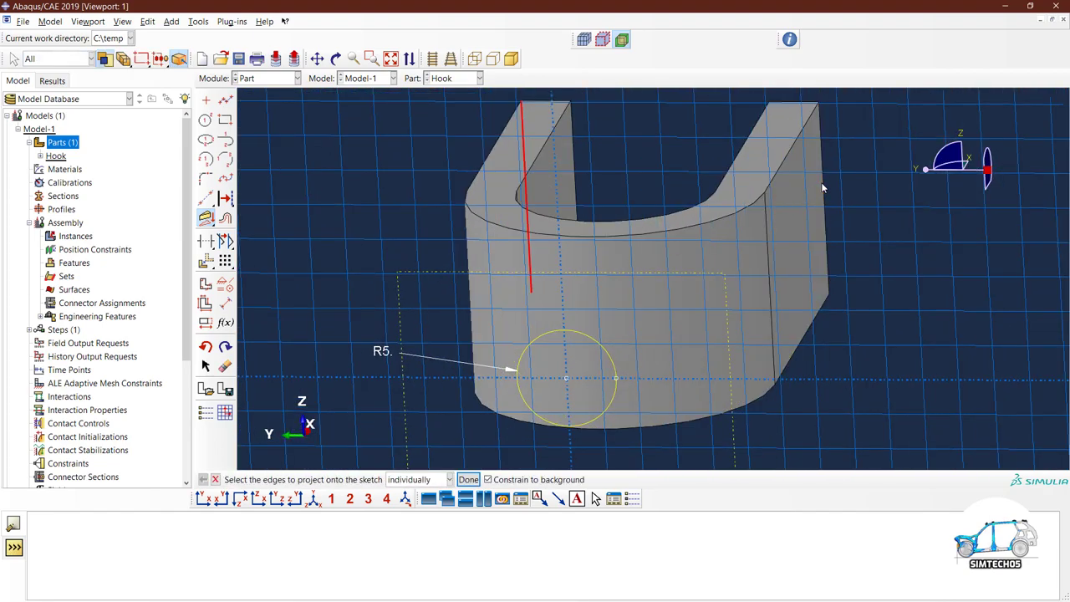
middle_click(843, 256)
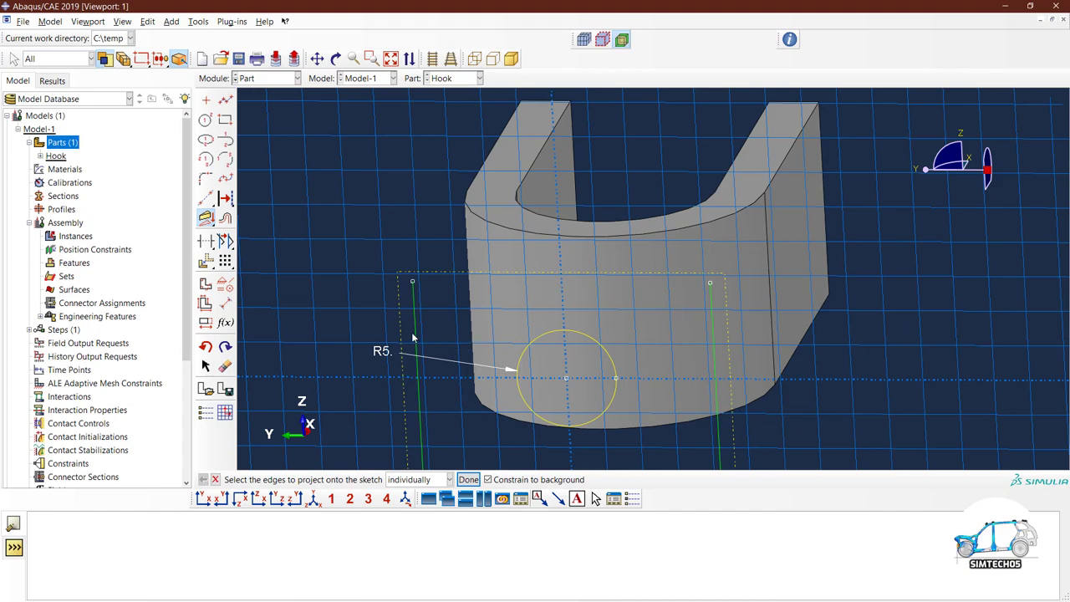
click(226, 412)
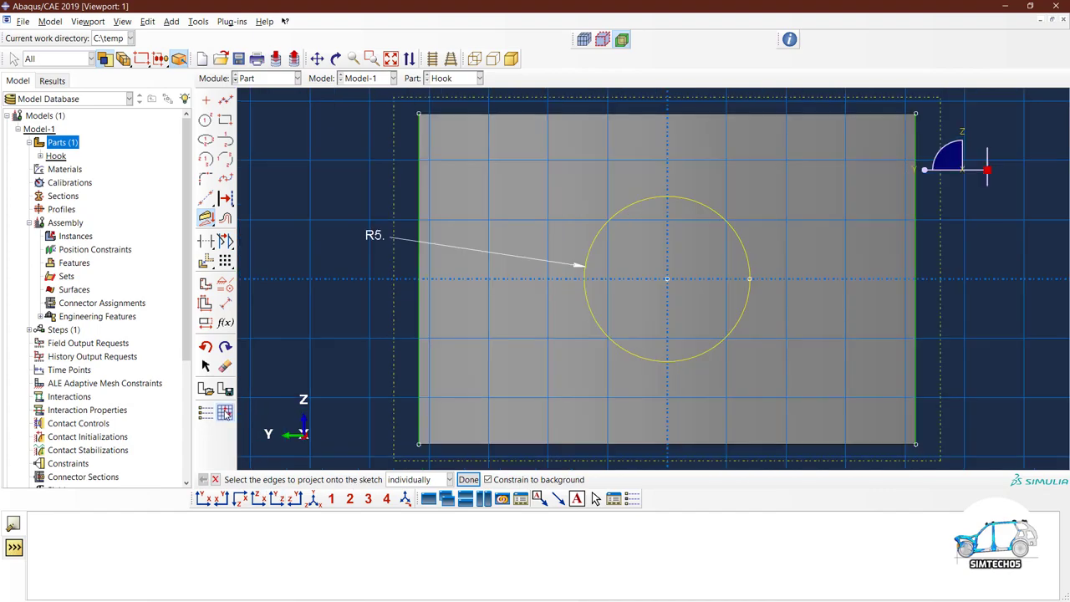
scroll(420, 293, down, 3)
Dimension the horizontal distance from the left projected edge to the circle's centre as 15
click(226, 302)
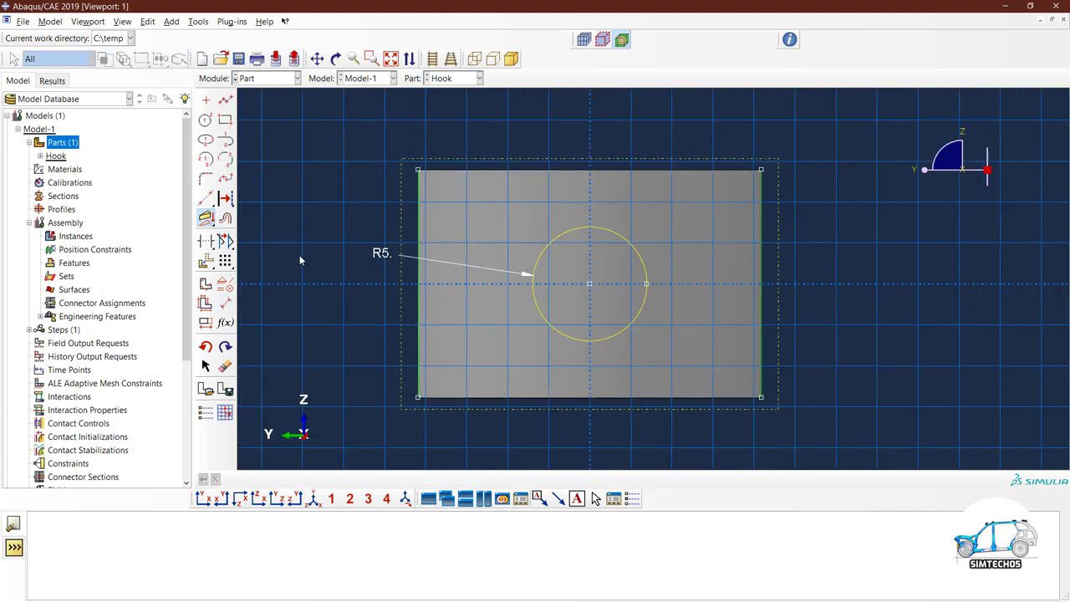
click(418, 239)
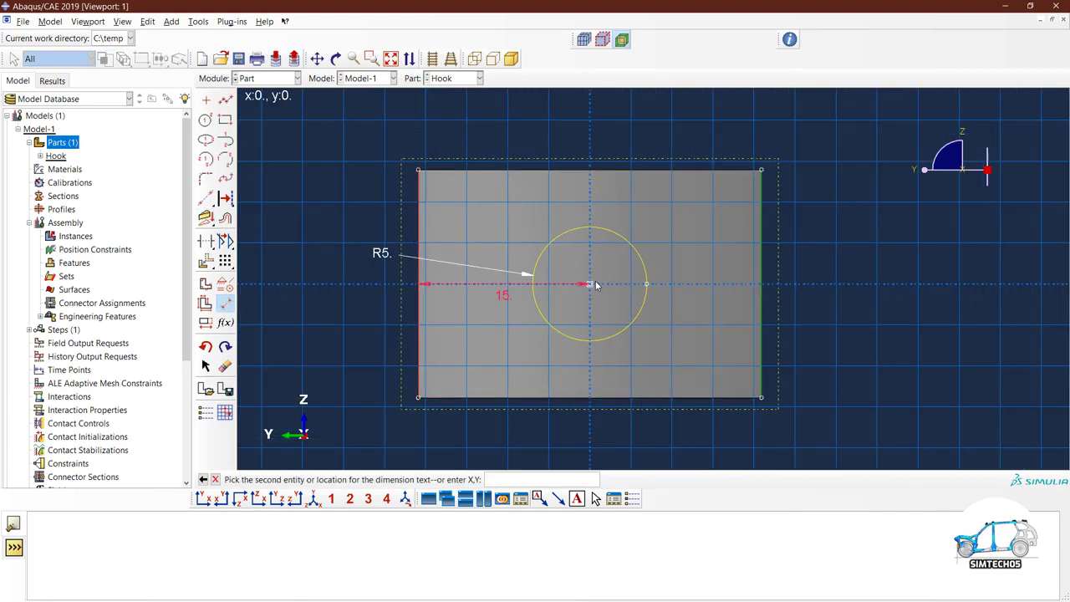
click(592, 283)
click(518, 136)
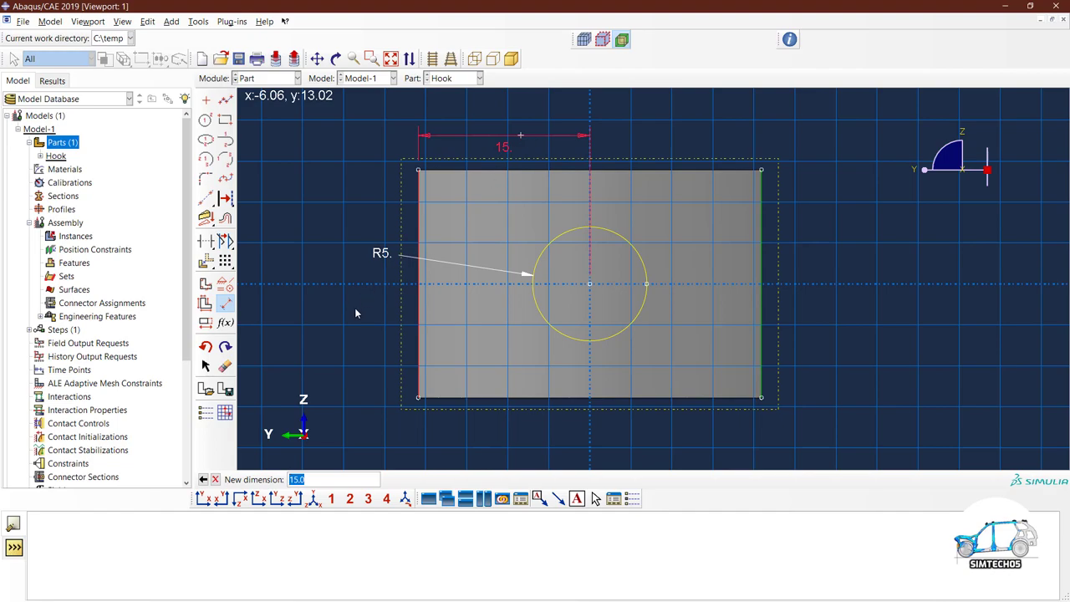
key(Return)
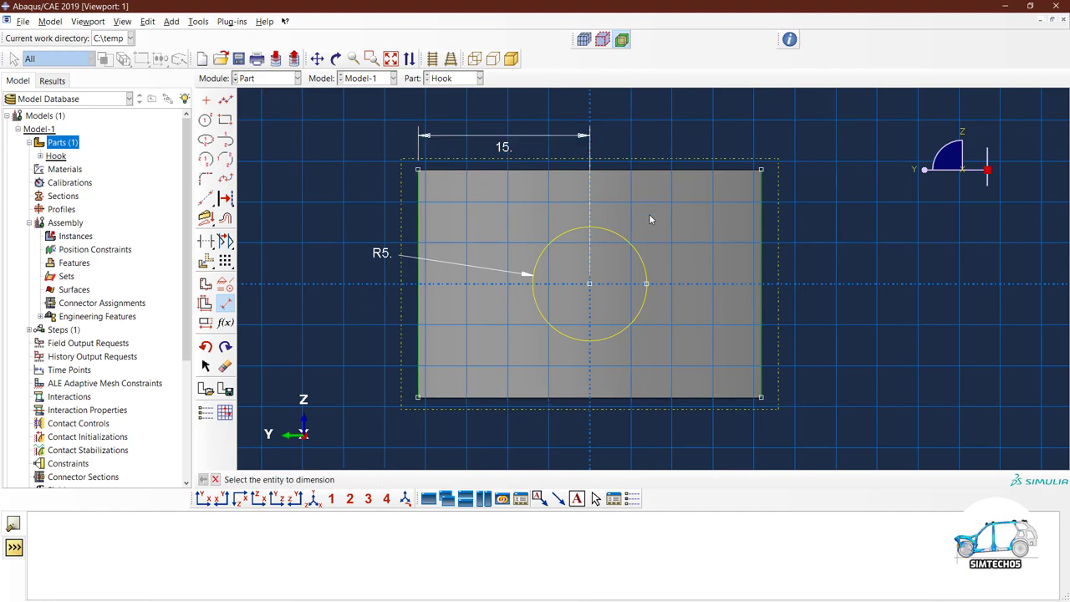
middle_click(337, 271)
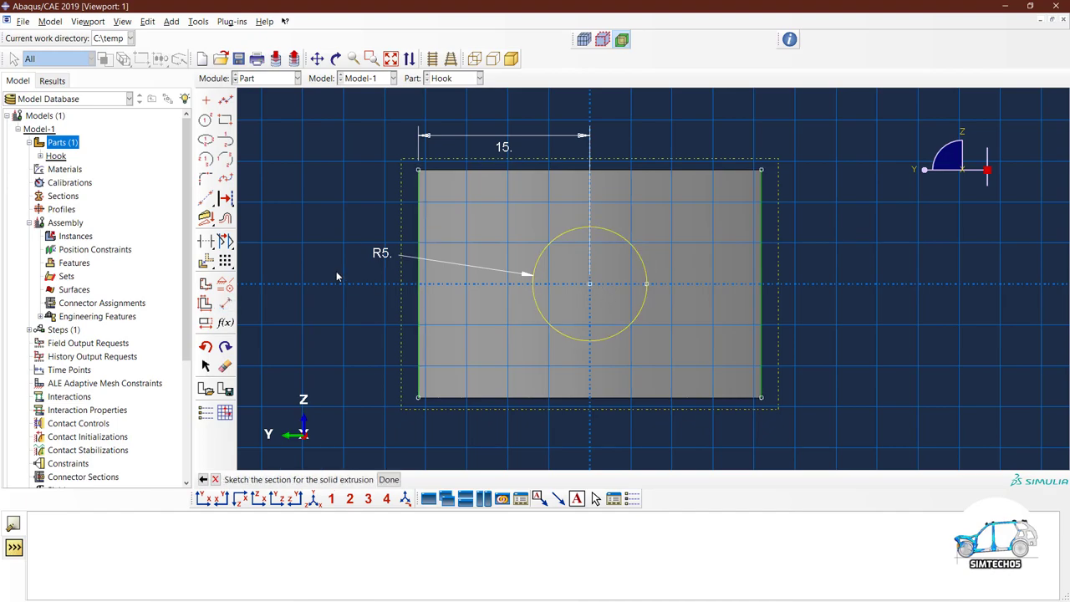
Try to complete the extrusion section with the projected edges as regular geometry, and dismiss the error
middle_click(336, 271)
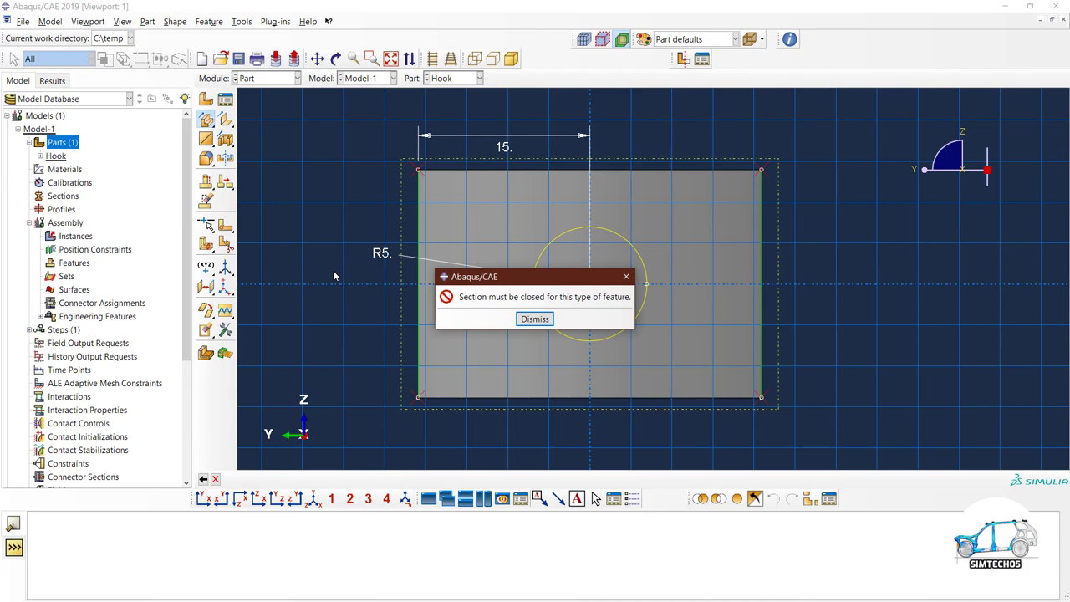
mouse_move(535, 284)
mouse_down()
mouse_move(844, 273)
mouse_move(880, 261)
mouse_up()
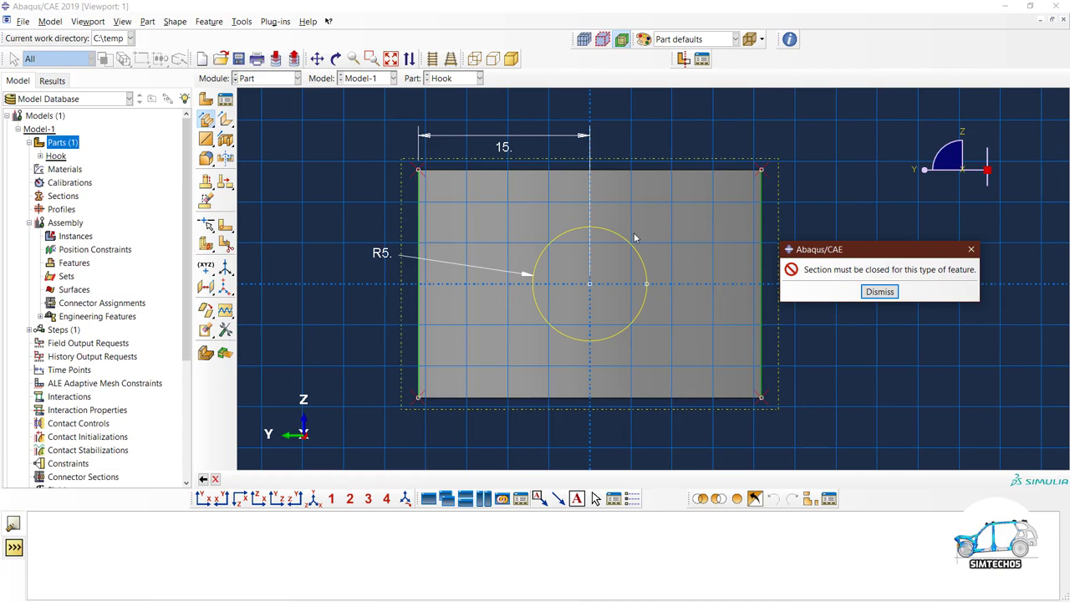
click(879, 292)
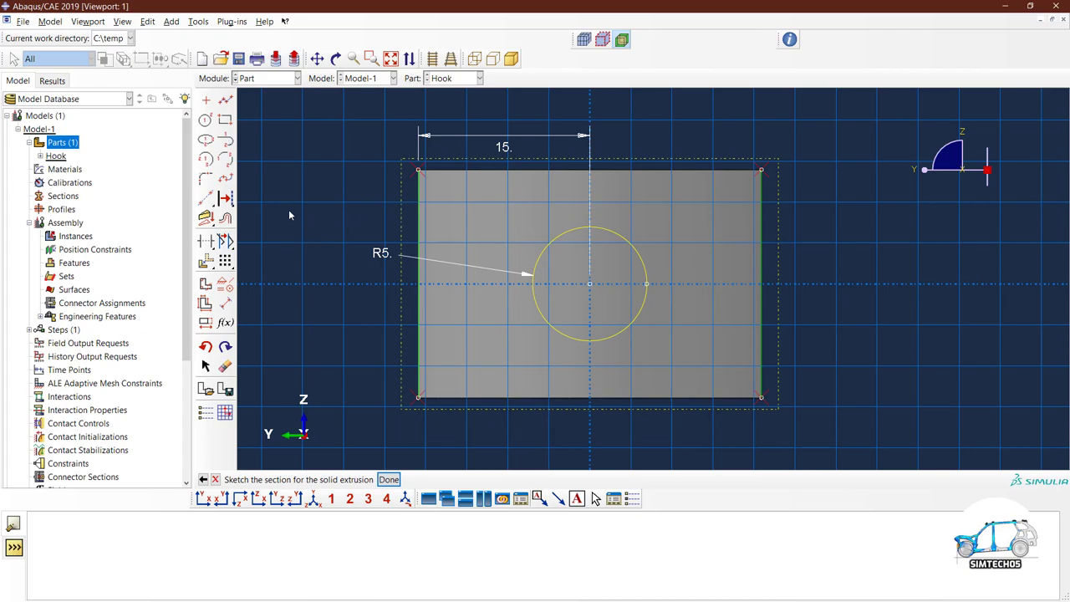
Convert both projected vertical edges of the sketch into construction geometry
click(225, 201)
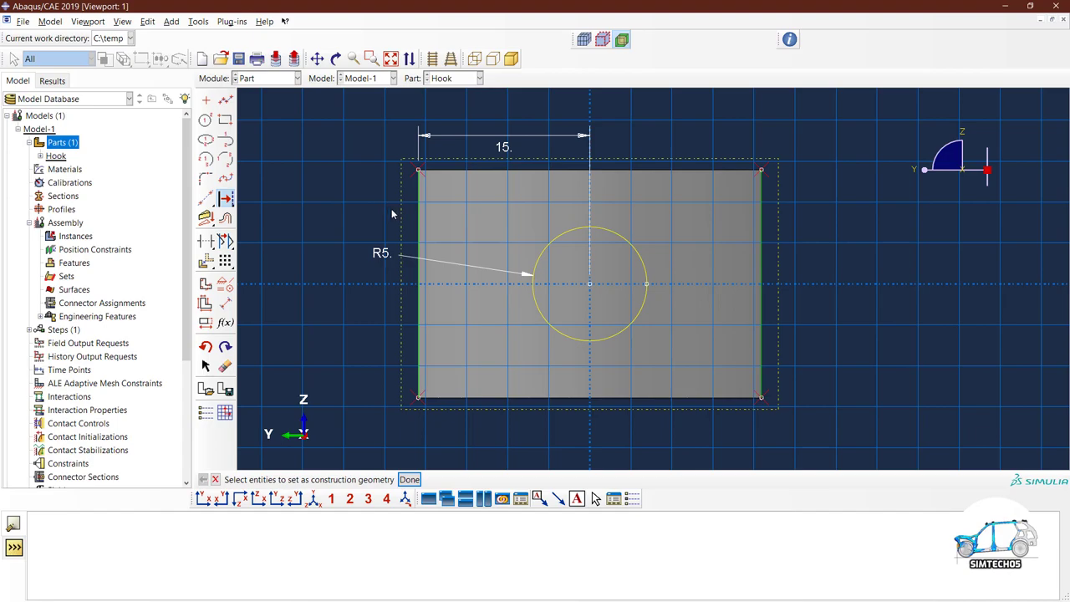
click(419, 251)
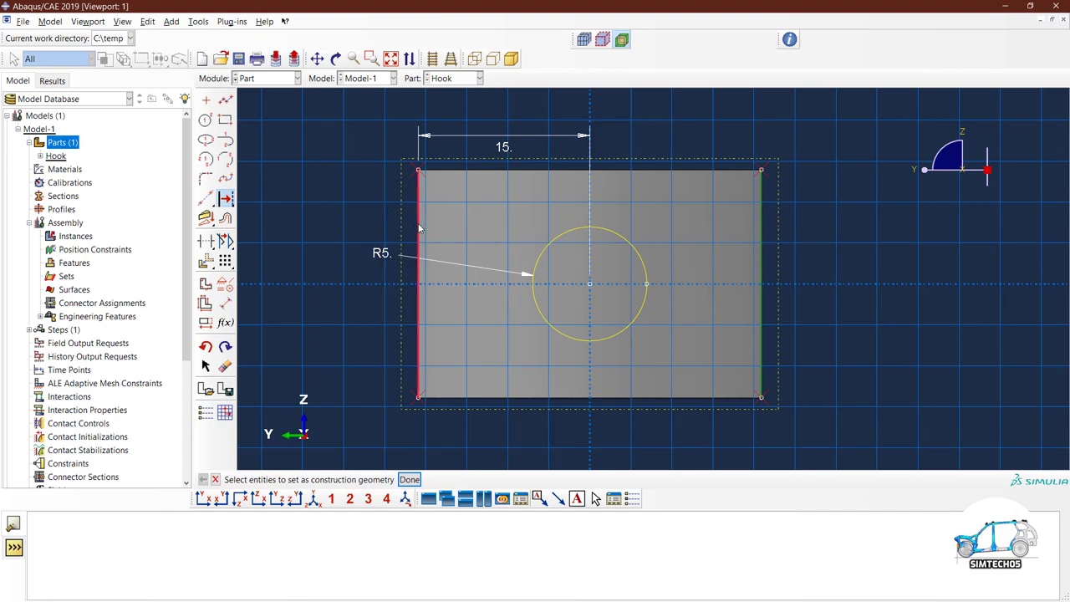
click(762, 243)
middle_click(306, 236)
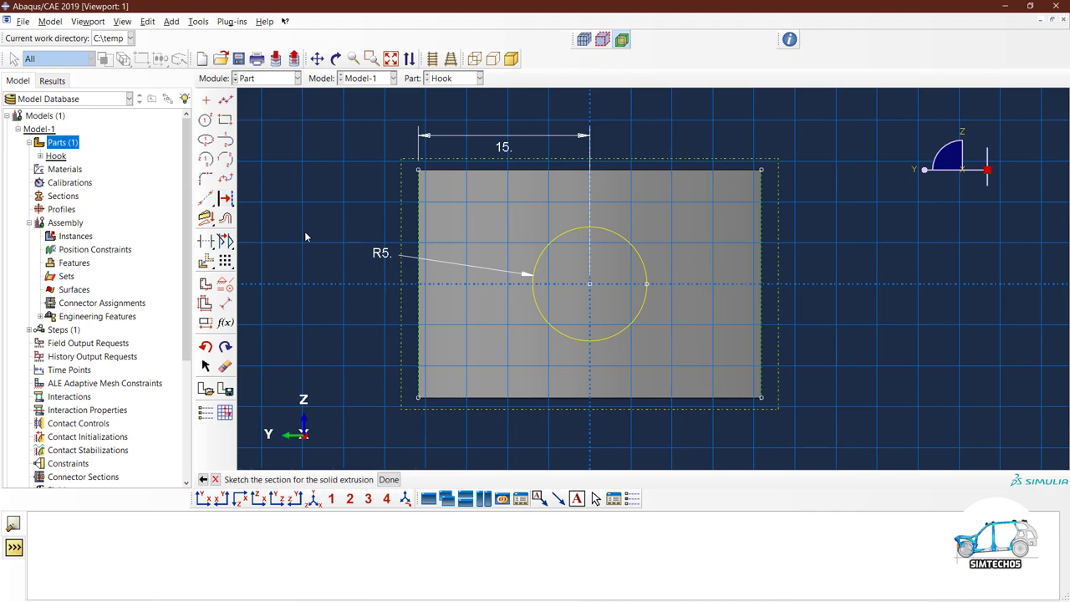
Finish the sketch and extrude the circle towards the Hook, using the Up to Face end condition with its curved back face
middle_click(306, 237)
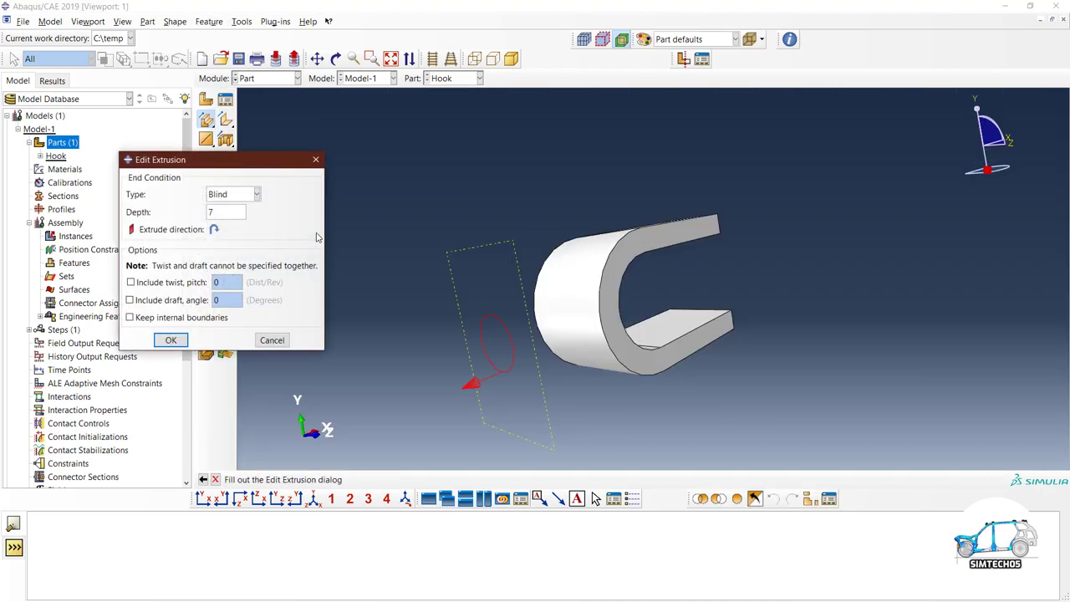
click(214, 231)
click(228, 199)
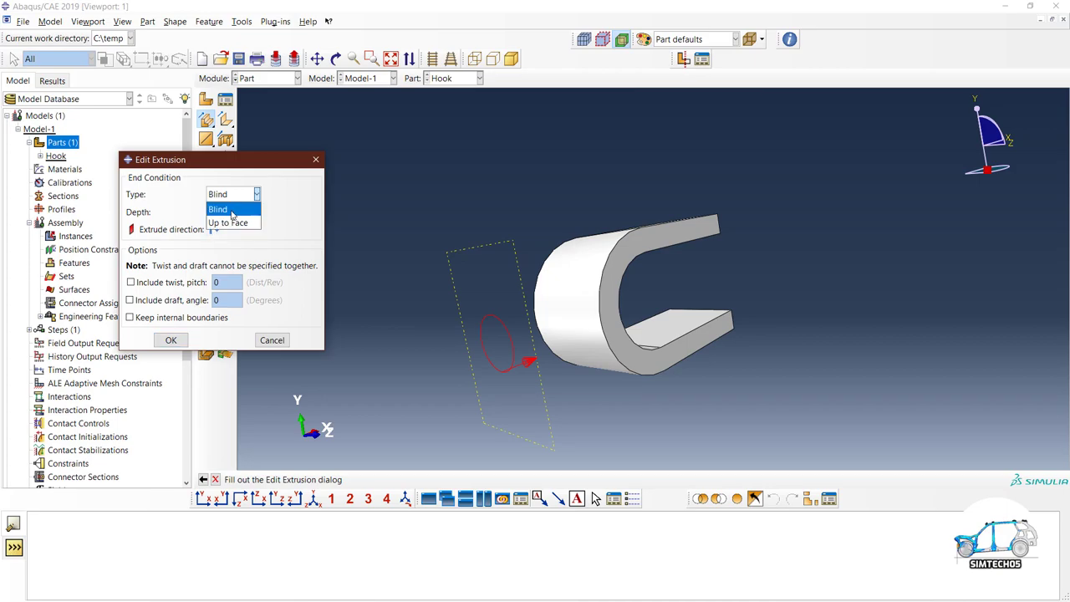
click(235, 224)
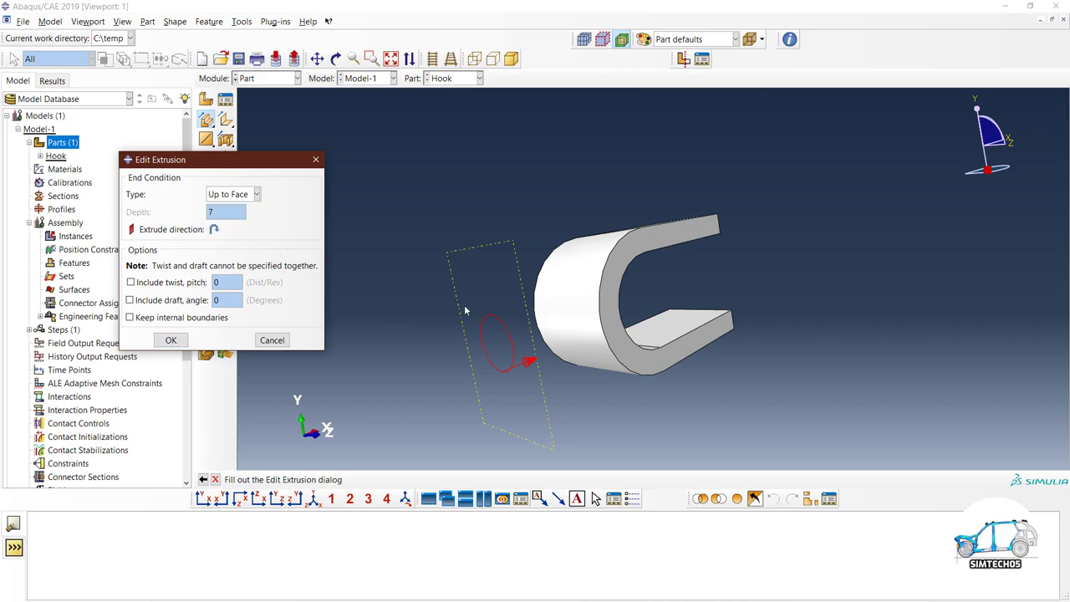
click(172, 339)
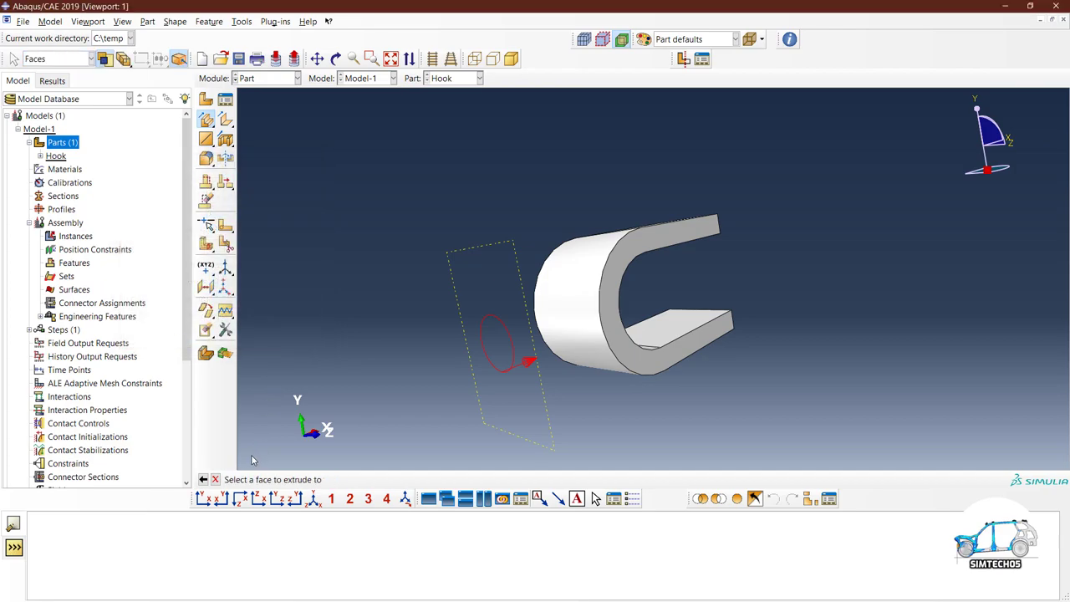
click(567, 329)
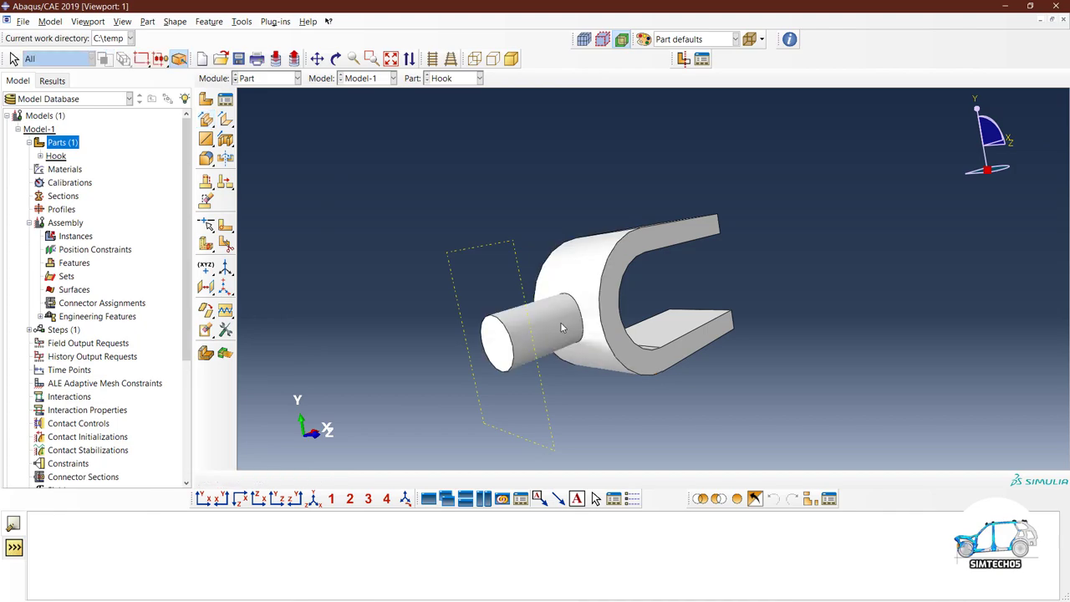
Turn off perspective and inspect the cylindrical shank joined to the Hook's curved back from several angles
ctrl+alt+drag(688, 390, 680, 363)
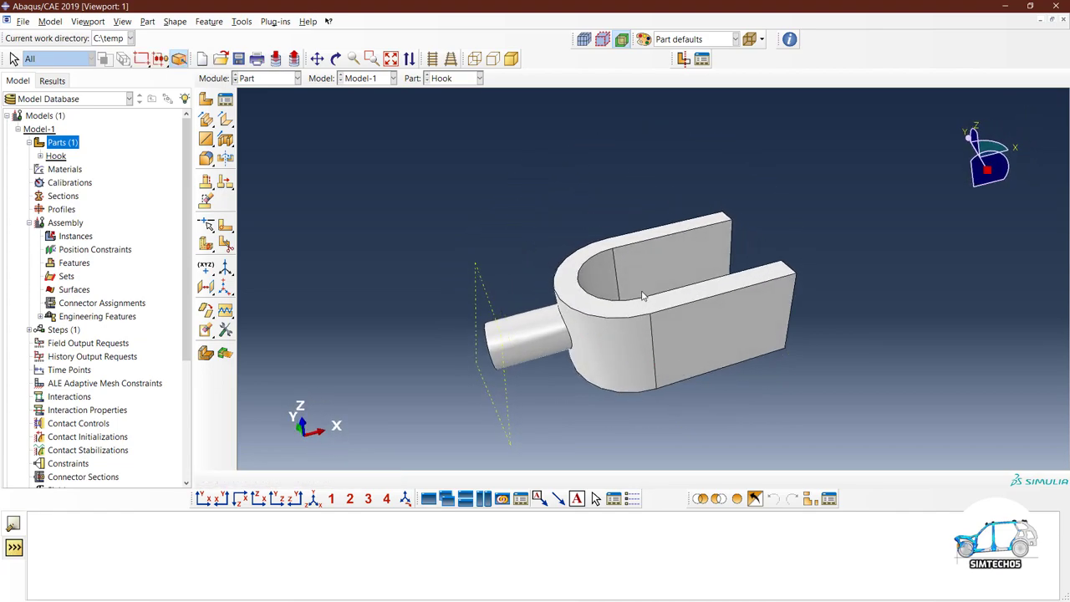
scroll(656, 334, up, 3)
ctrl+alt+middle_drag(660, 344, 631, 328)
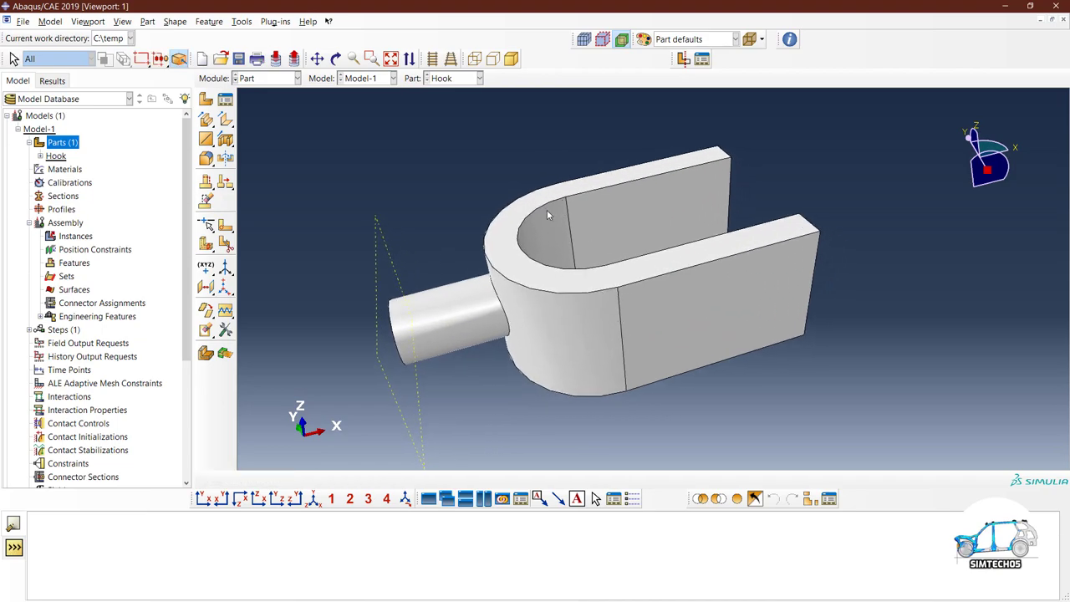
click(433, 60)
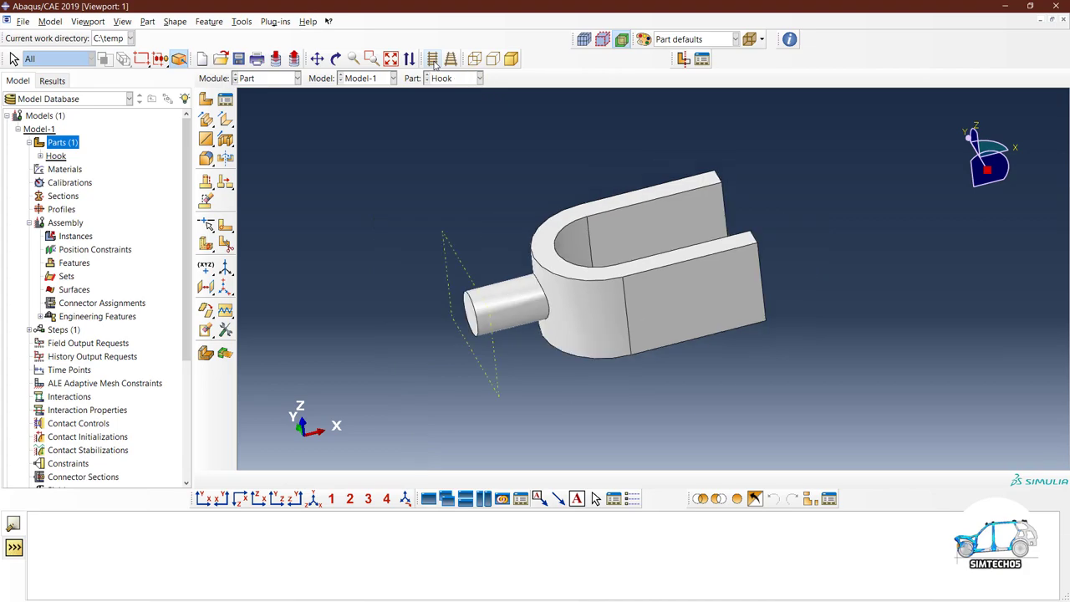
scroll(594, 219, up, 3)
drag(588, 301, 628, 308)
key(Escape)
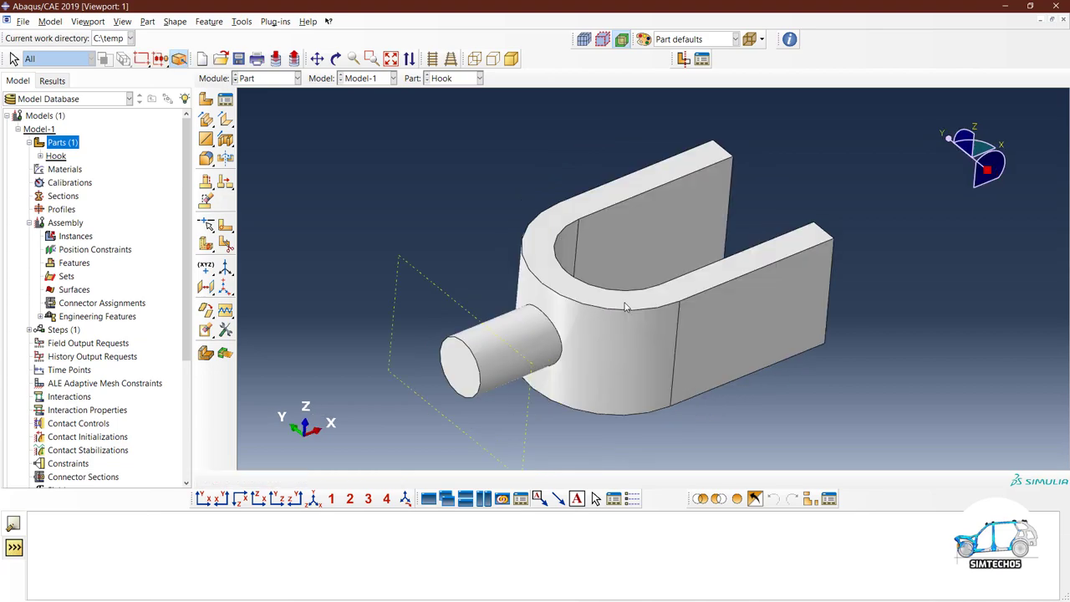